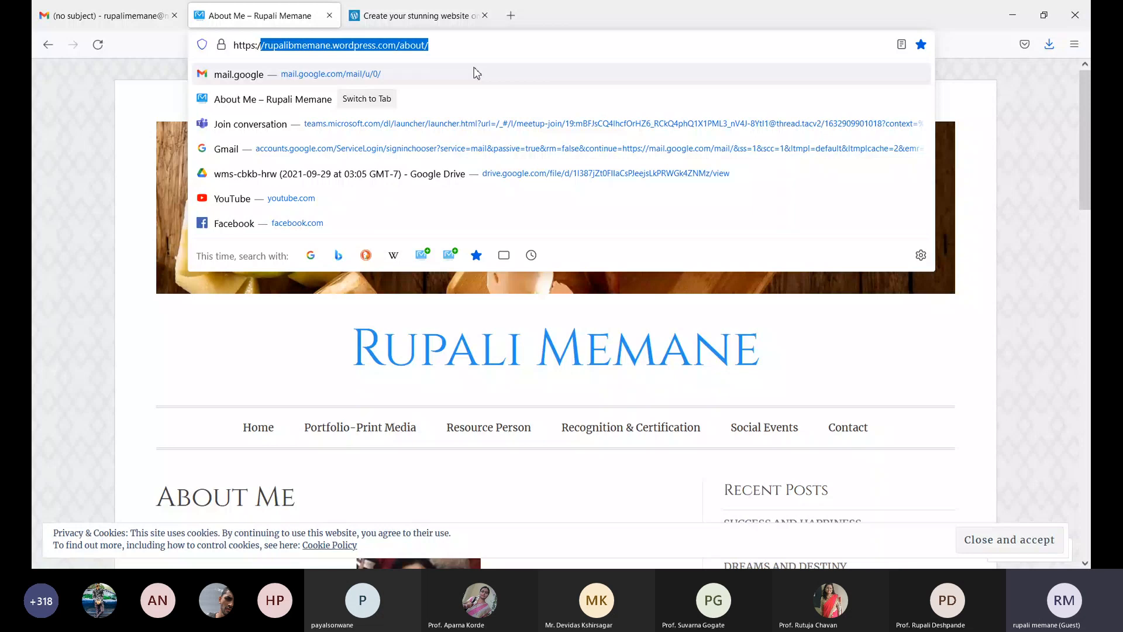
- Scroll down the About Me page, then go to the Portfolio-Print Media page
scroll(391, 77, down, 5)
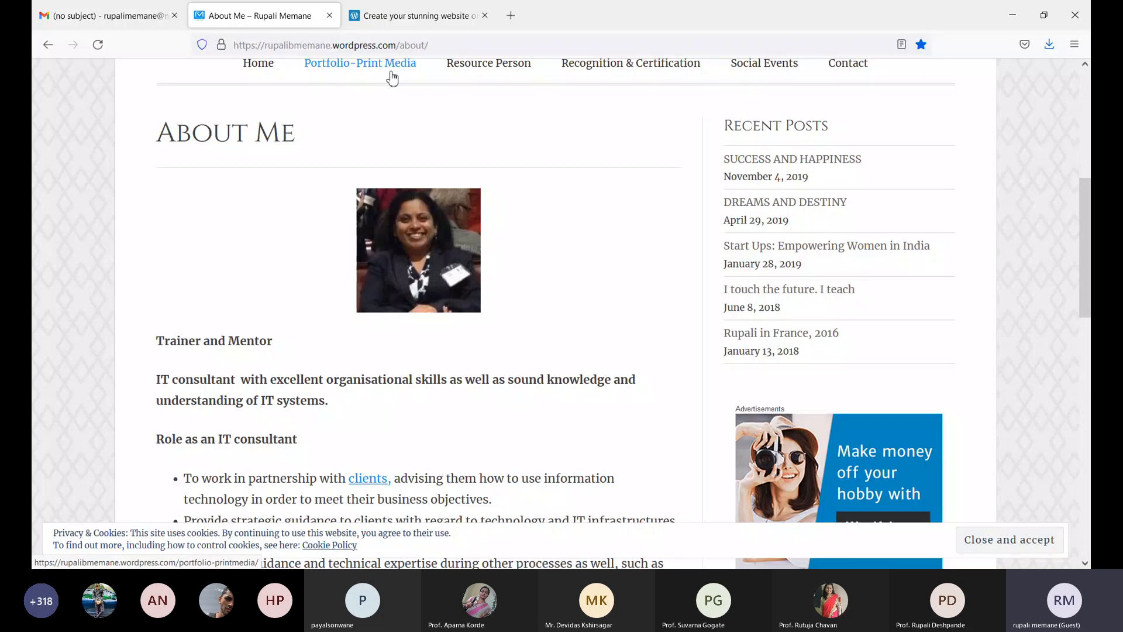
click(391, 77)
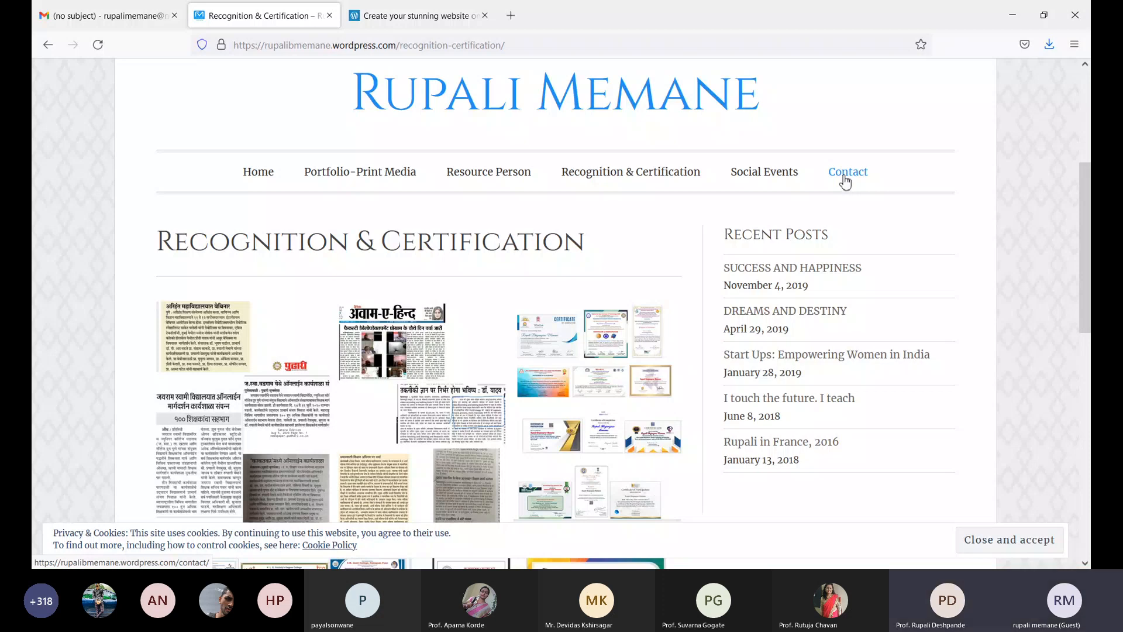
- View the site's Contact page, then switch to the wordpress.com tab
click(845, 182)
click(436, 18)
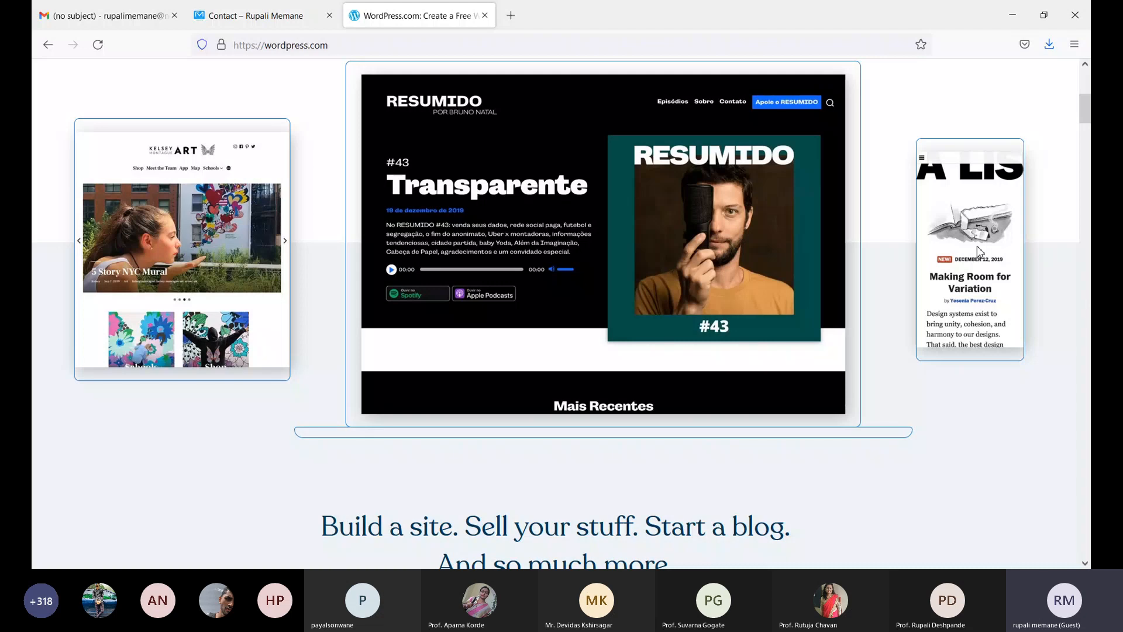
- Scroll the wordpress.com page slightly with the scrollbar
drag(1085, 115, 1085, 112)
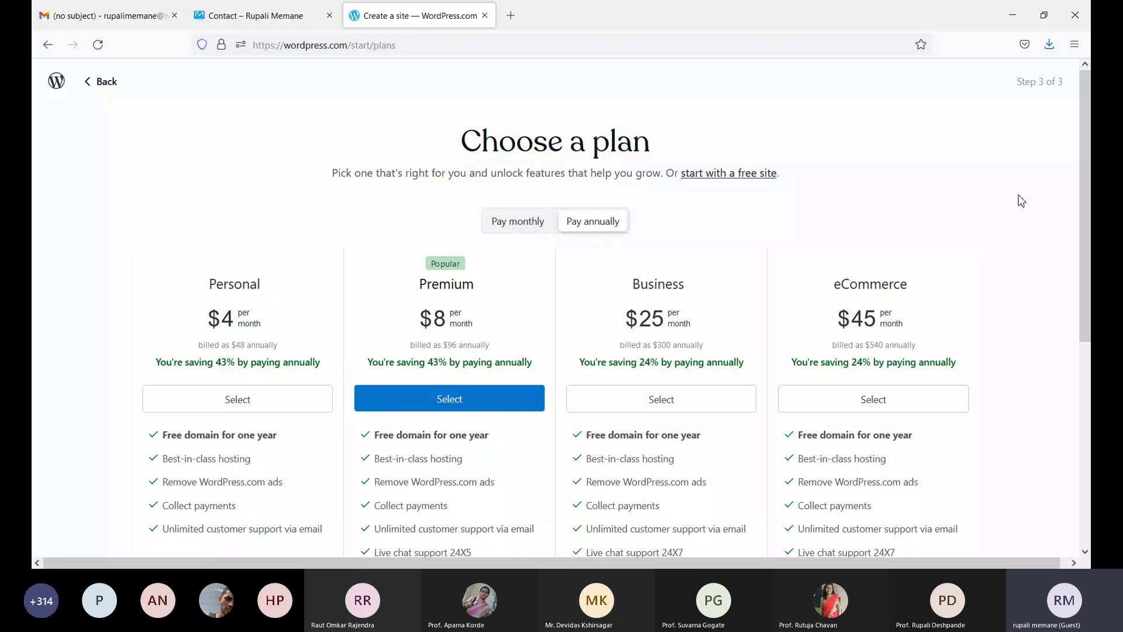
scroll(1020, 200, down, 2)
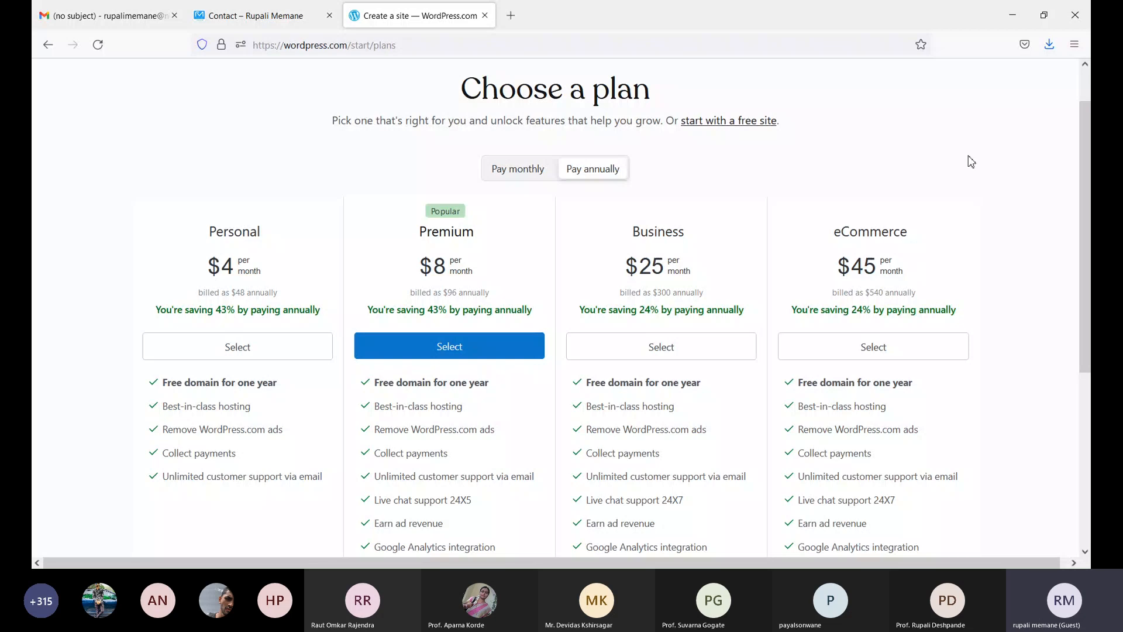
- Skip the paid plans with 'start with a free site' and go to My Site
click(743, 122)
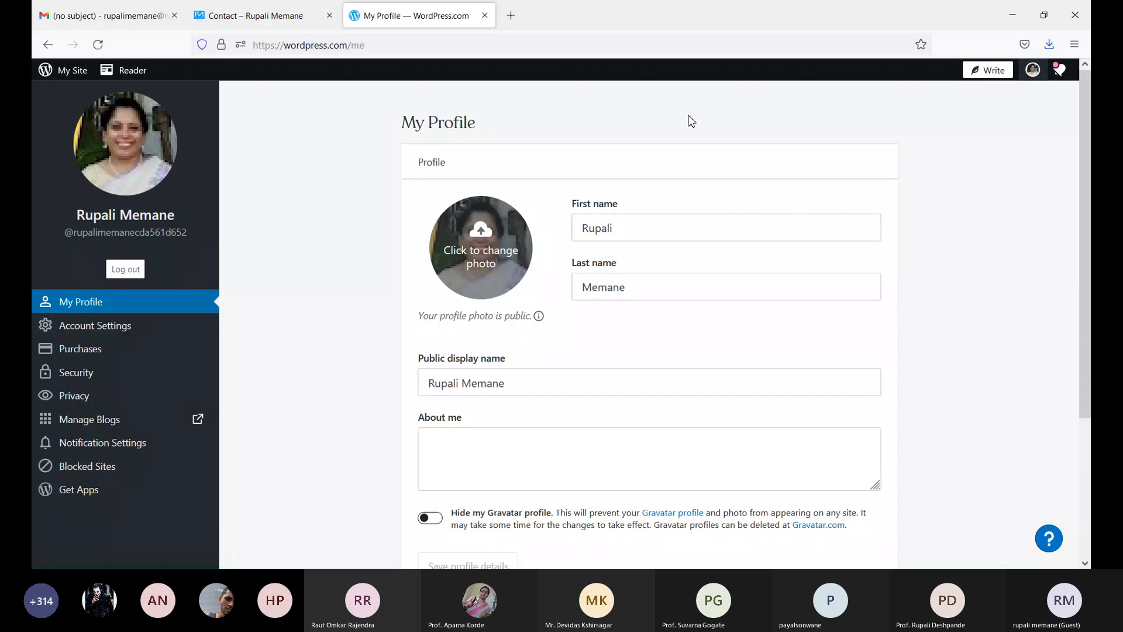
click(64, 70)
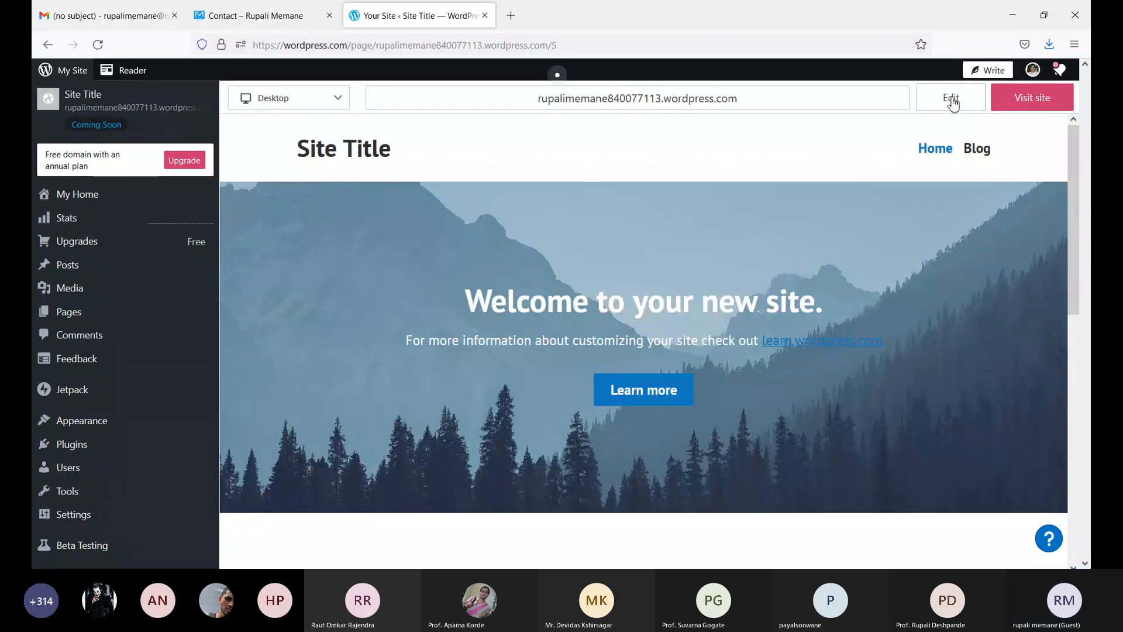
- Use the Edit button above the homepage preview to load the Home page for editing
click(952, 99)
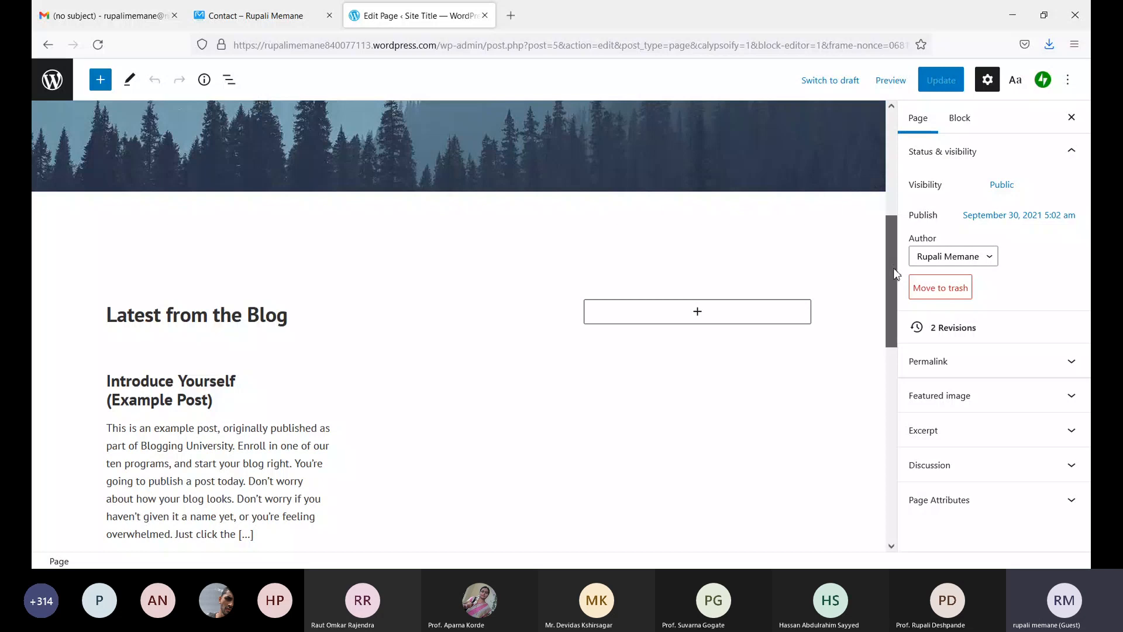
- Scroll through the Latest from the Blog section, then return to the top of the page
scroll(896, 273, down, 1)
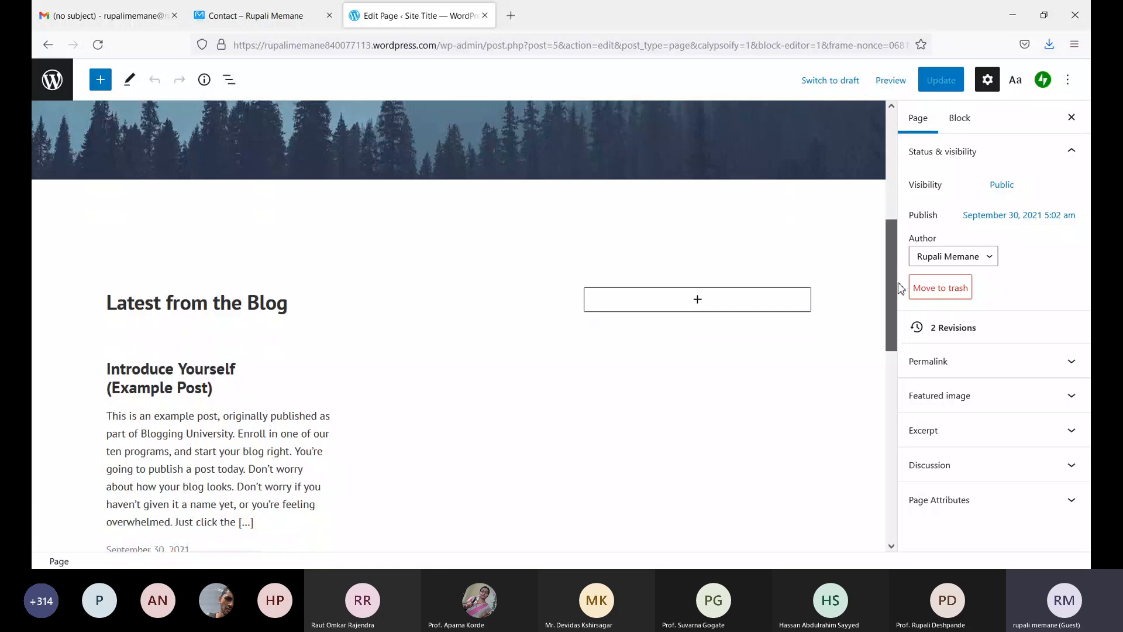
drag(901, 288, 895, 178)
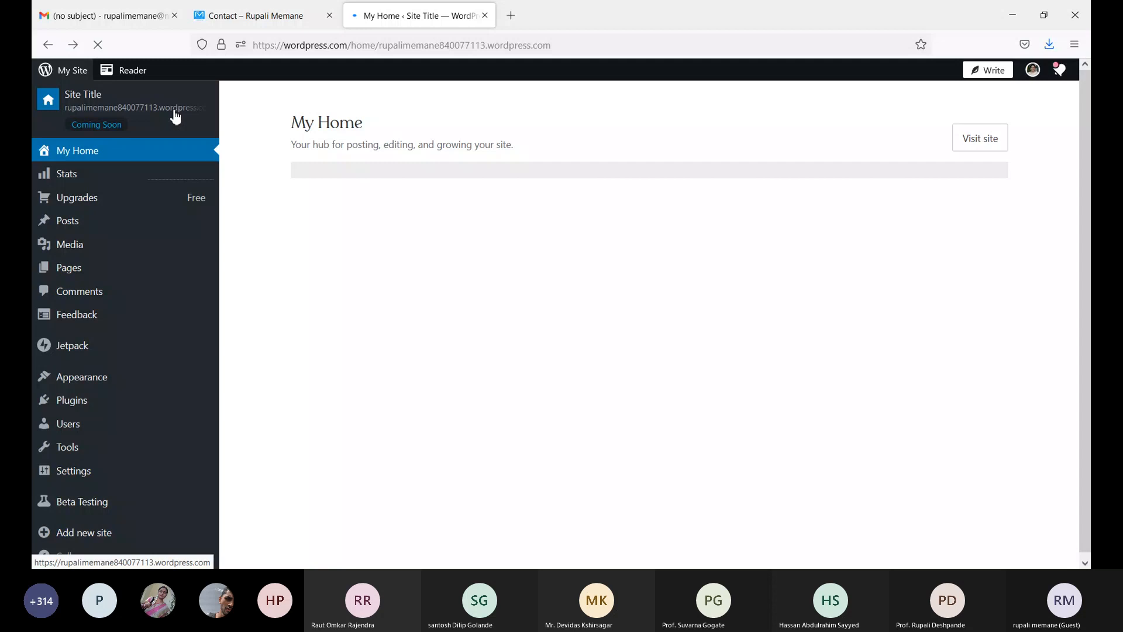
click(175, 117)
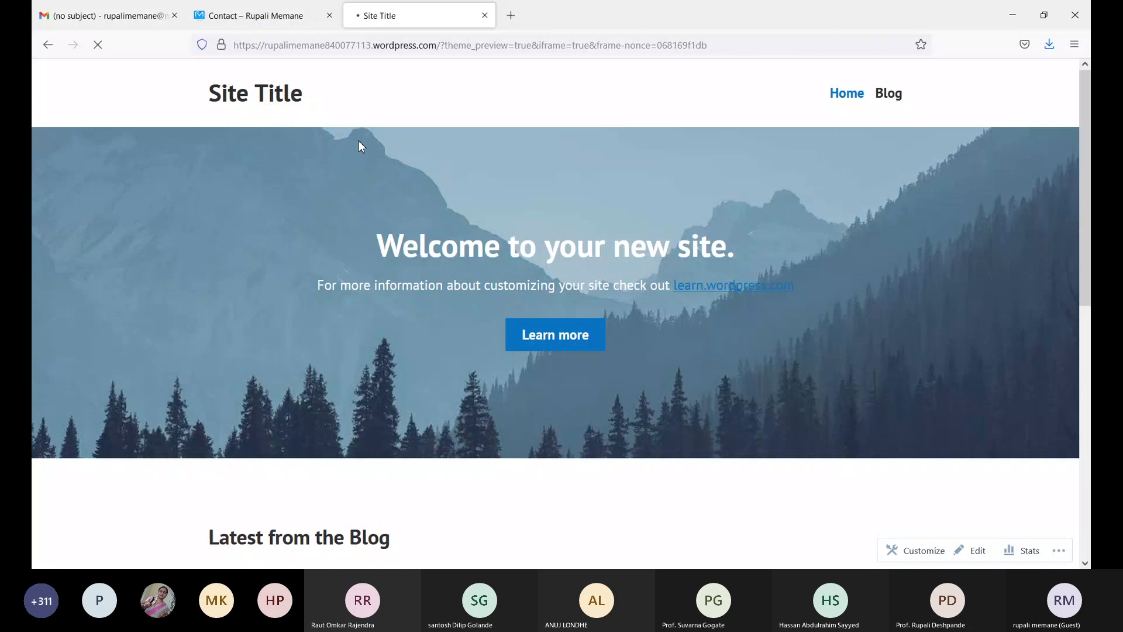
key(alt+Left)
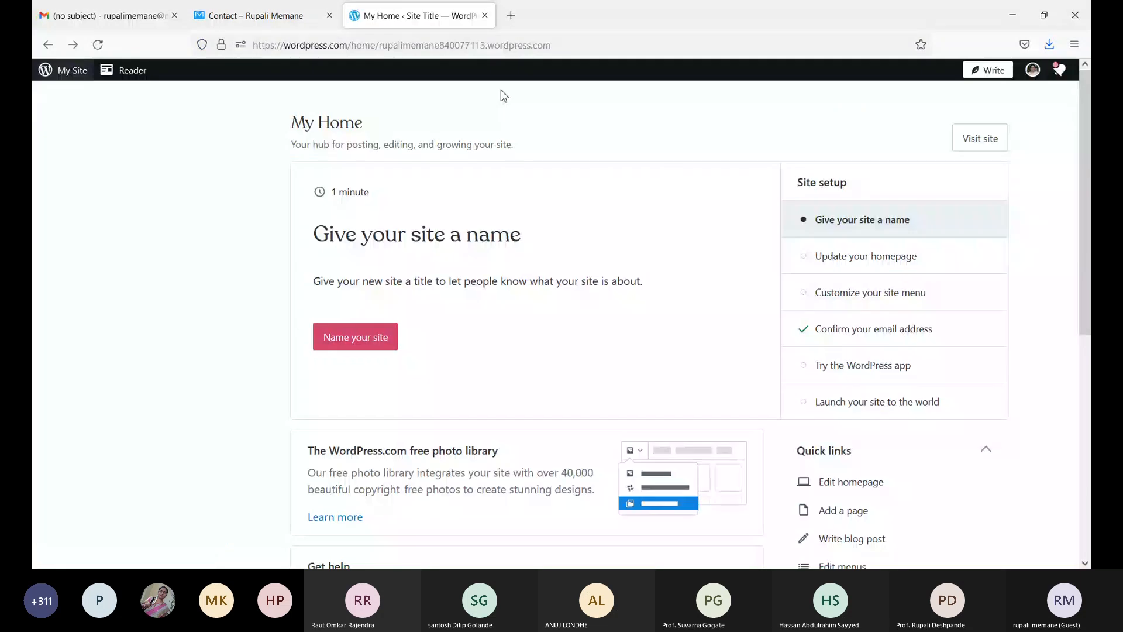
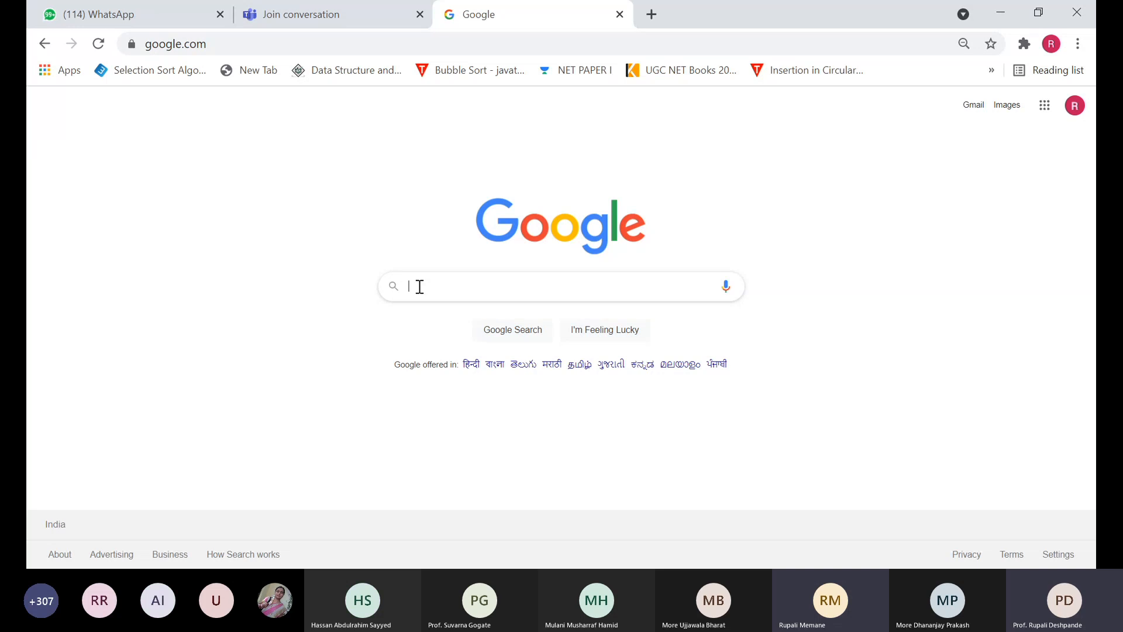
- Go to wordpress.com in Chrome's address bar, correcting the mistyped ending
click(252, 44)
key(BackSpace)
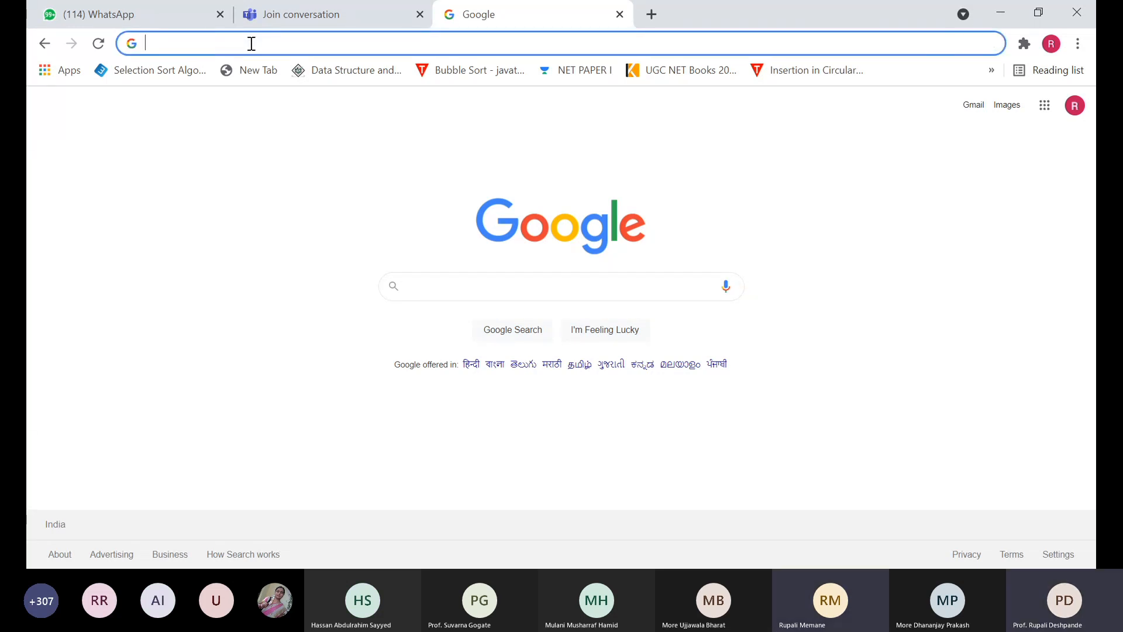
text(wor)
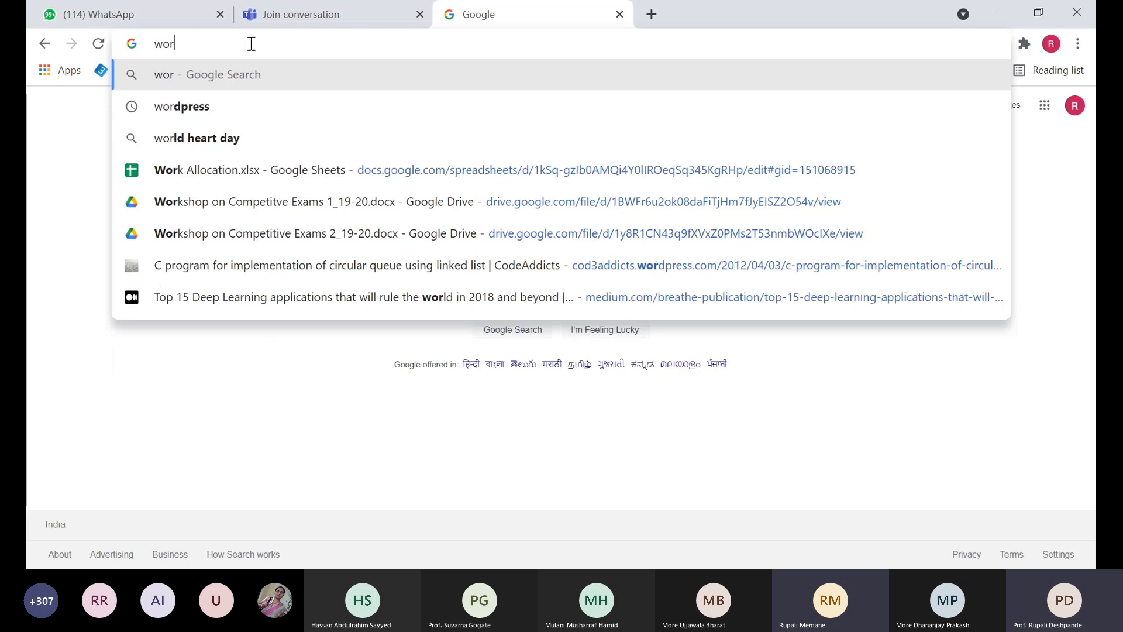
text(dpress)
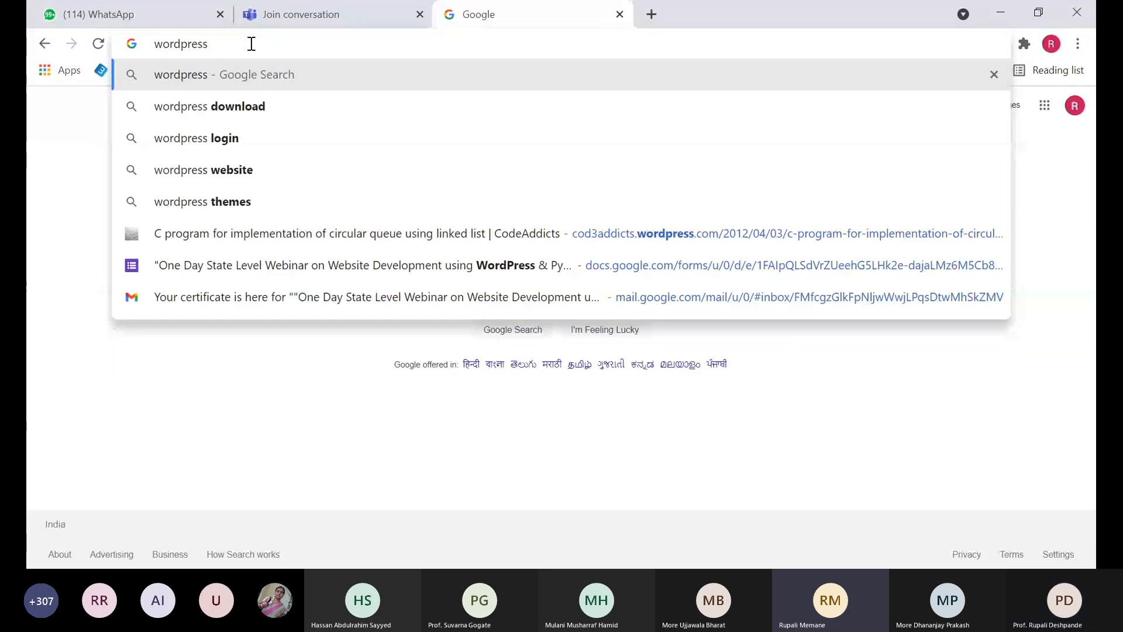
text(.cp)
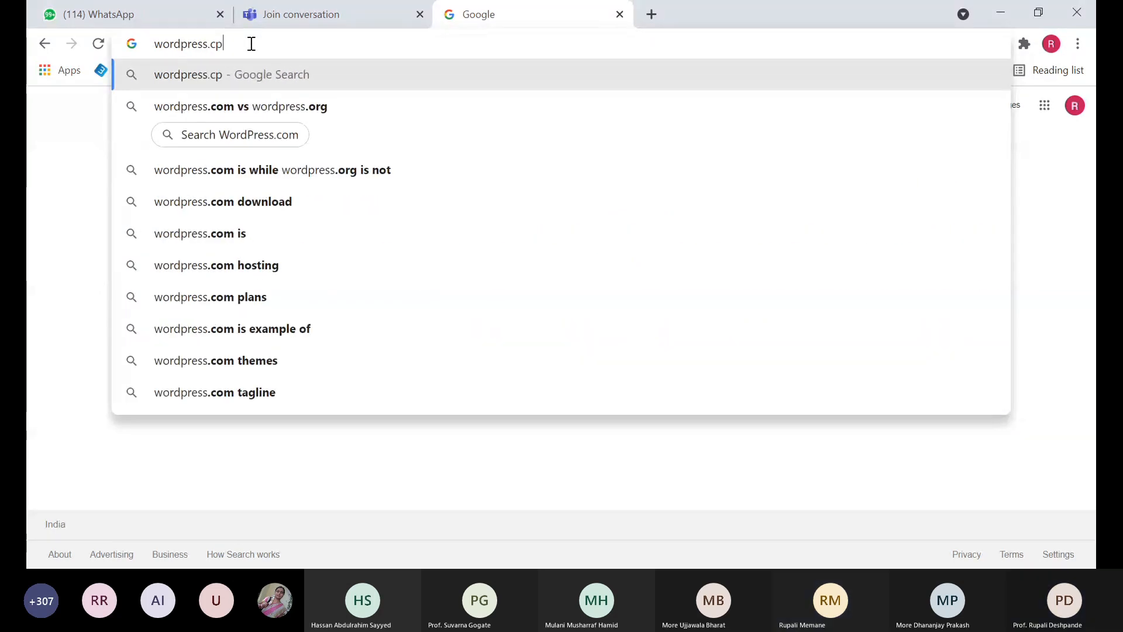
key(BackSpace)
text(om)
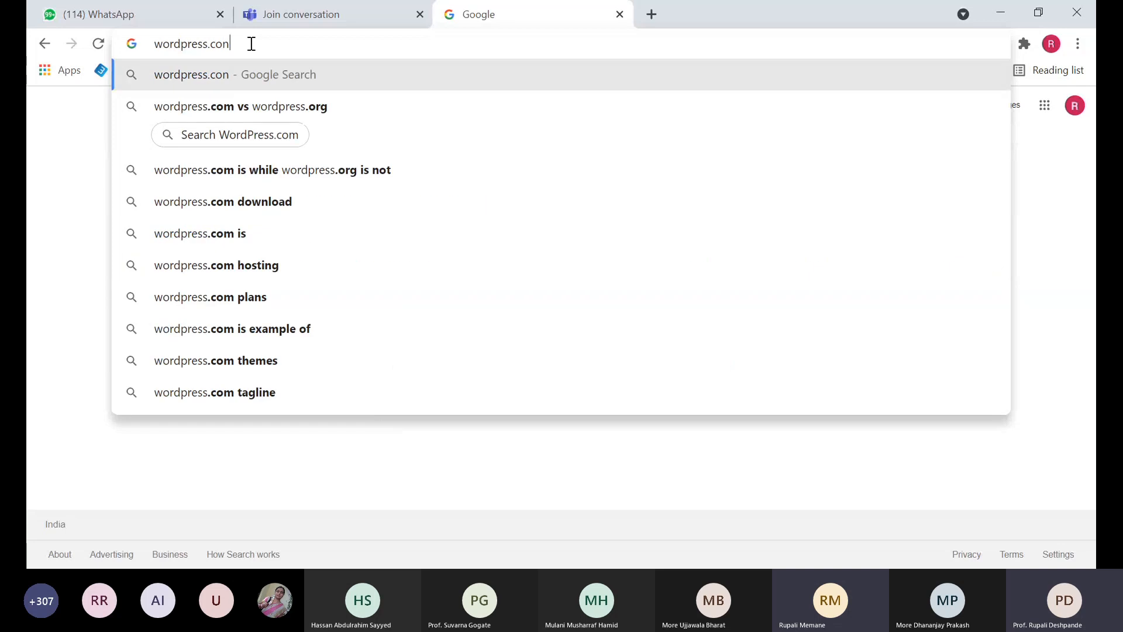
key(Return)
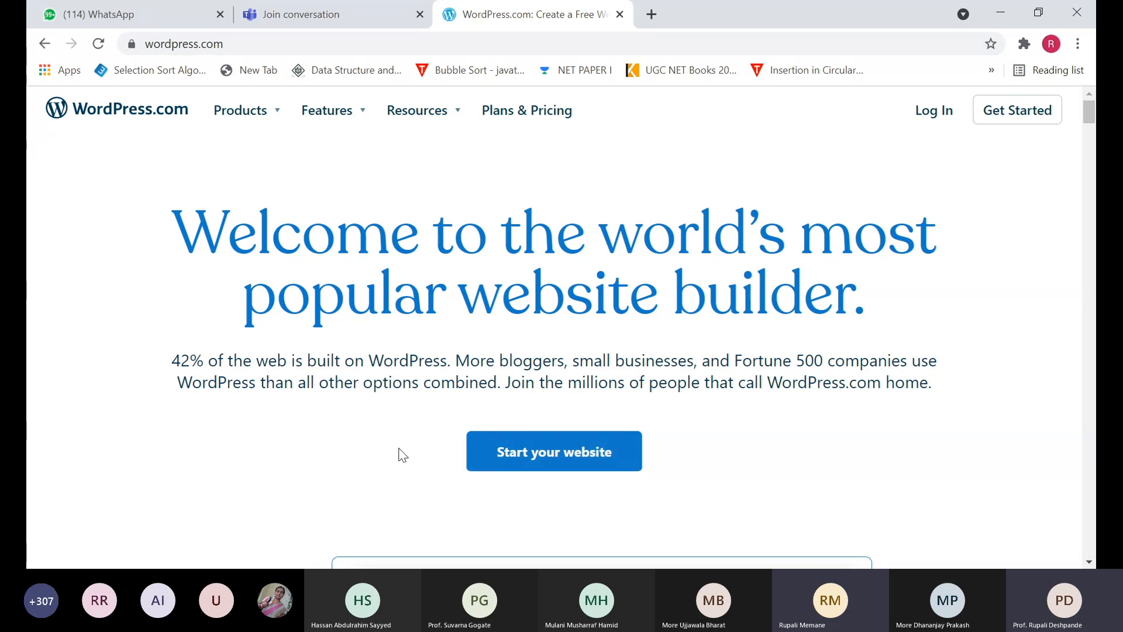
- Start a new website with the 'Start your website' button
click(576, 459)
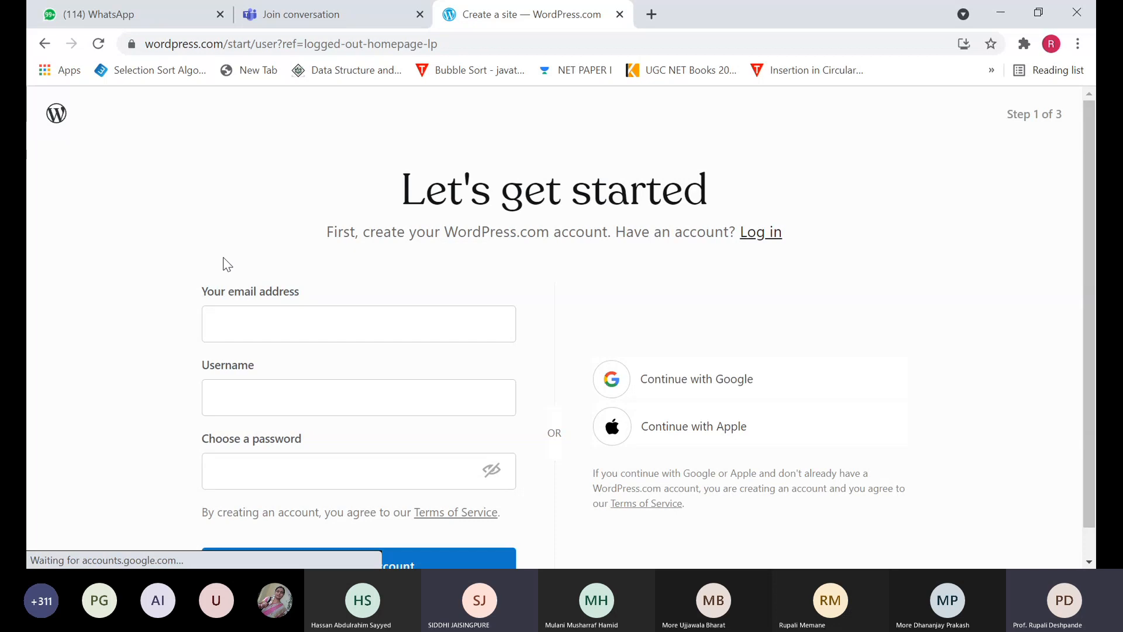
- Fill in the saved e-mail address, a username and a password, then submit Create your account
click(229, 327)
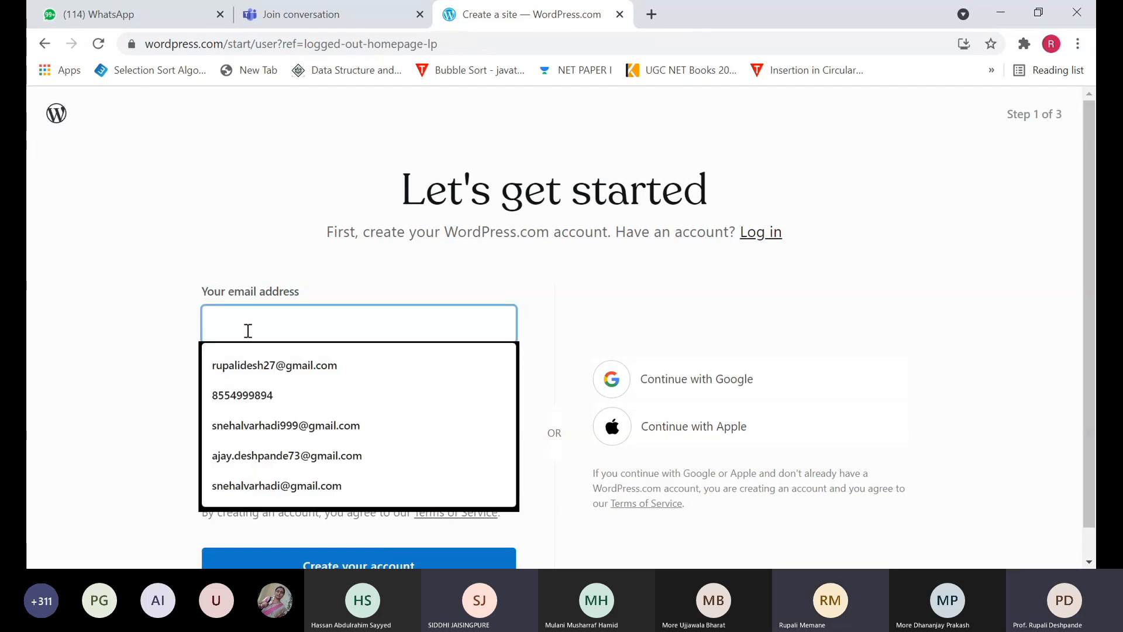
click(247, 372)
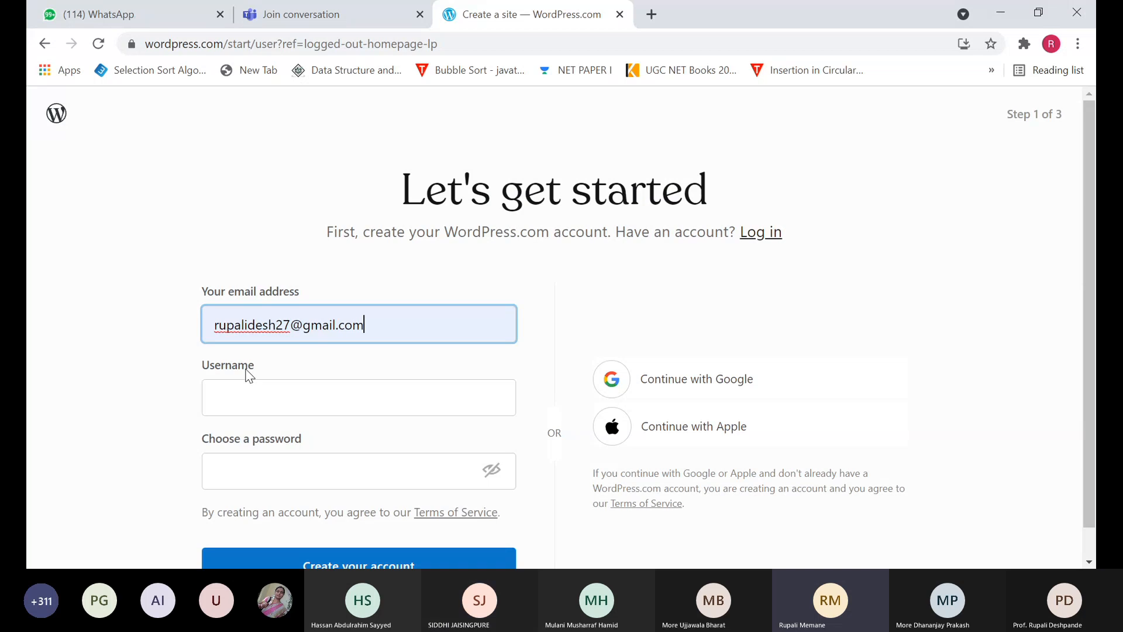
click(246, 392)
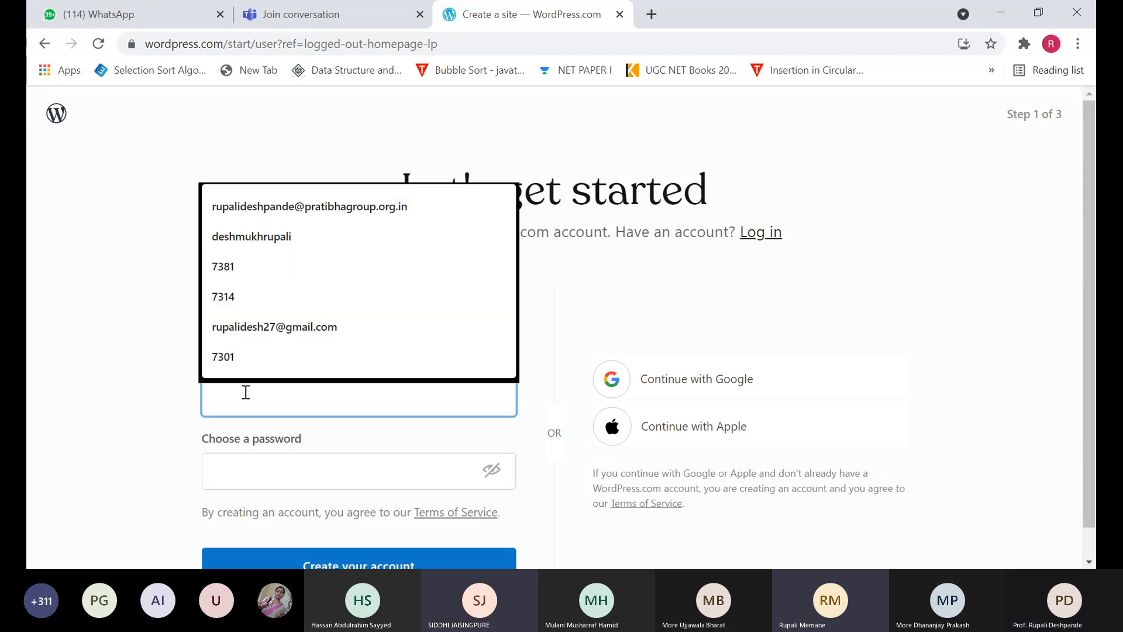
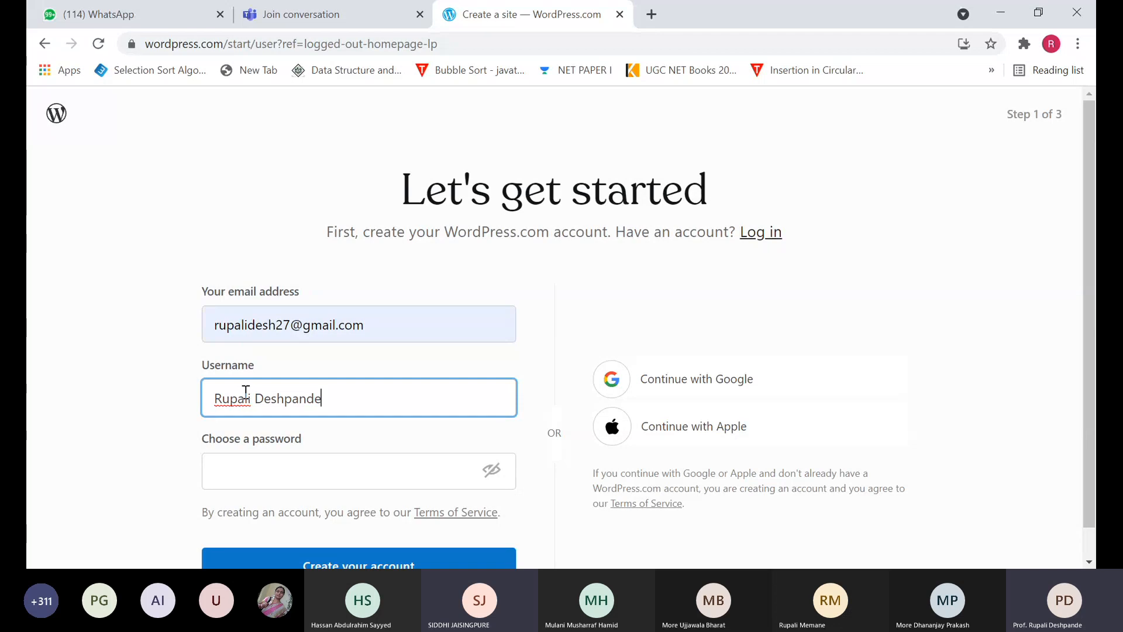
click(235, 467)
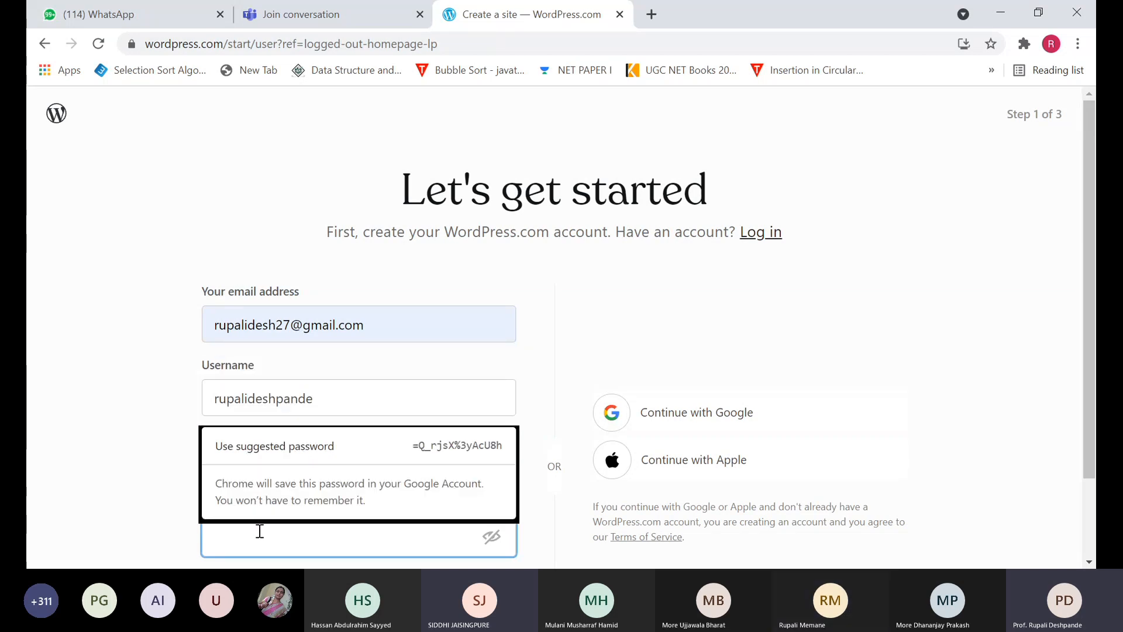
text(•••••••••)
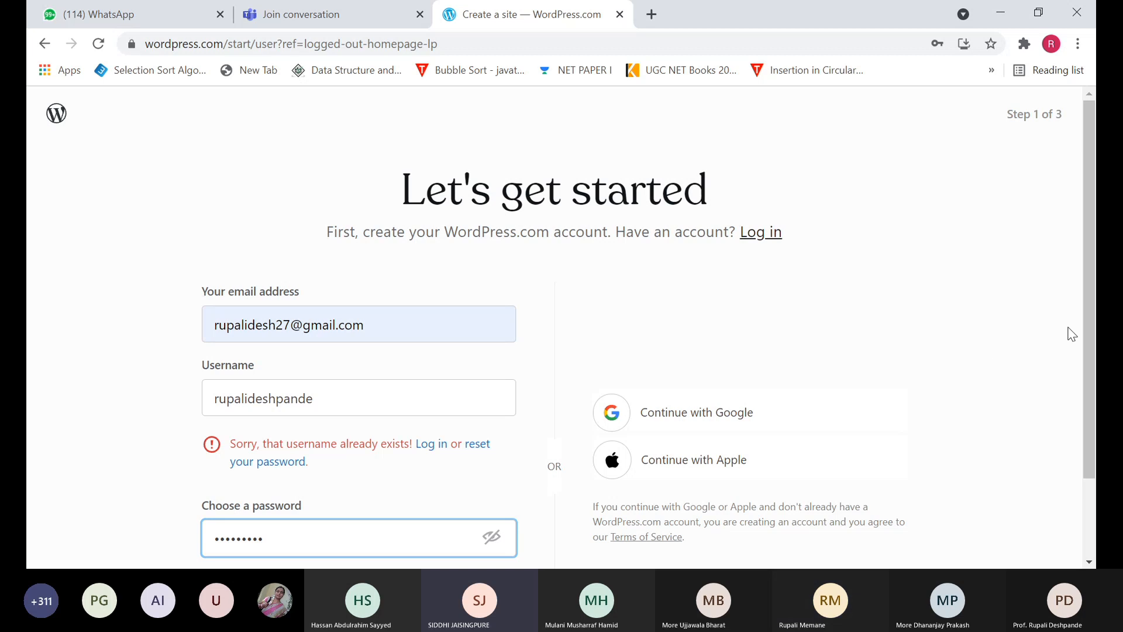
drag(1082, 310, 1081, 389)
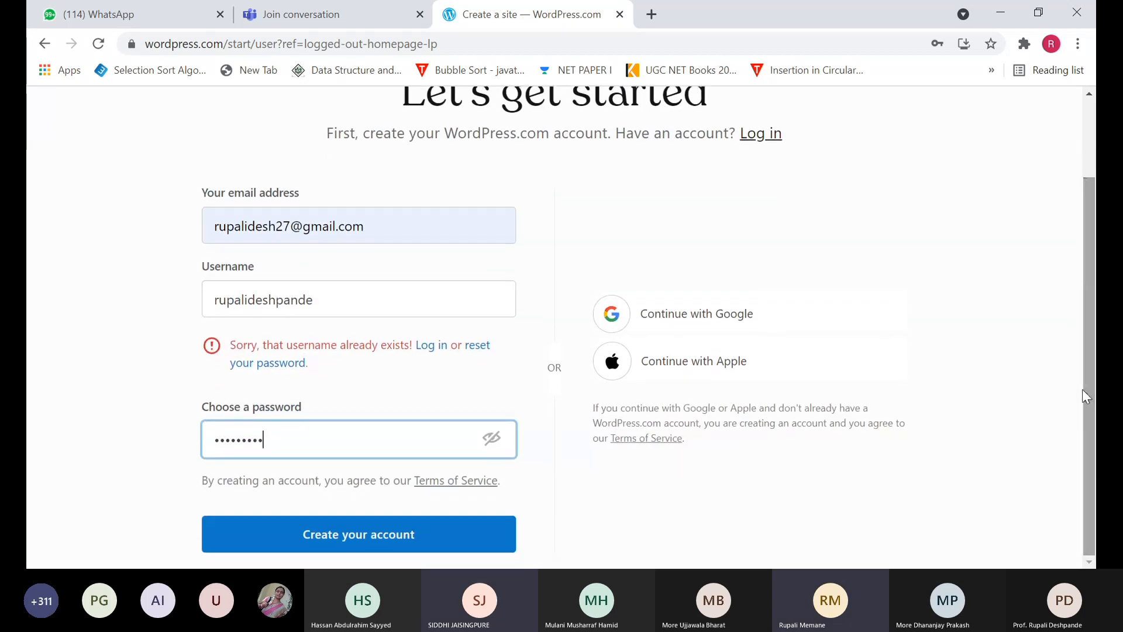
click(363, 541)
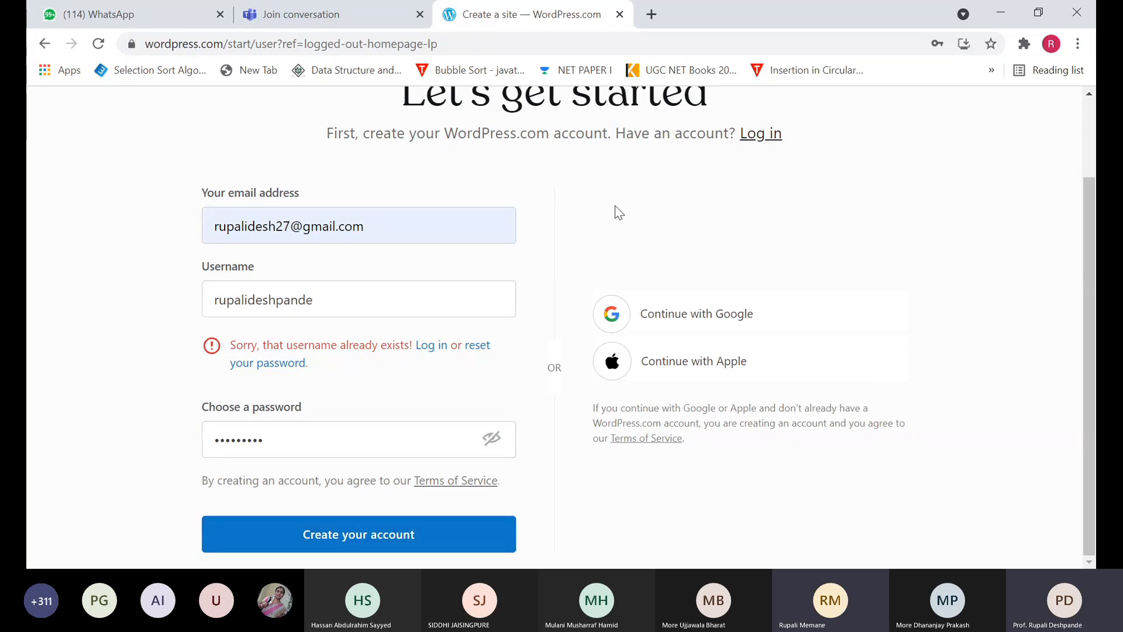
- Change the end of the taken username to a new suffix ending in 27 so it is available
click(334, 302)
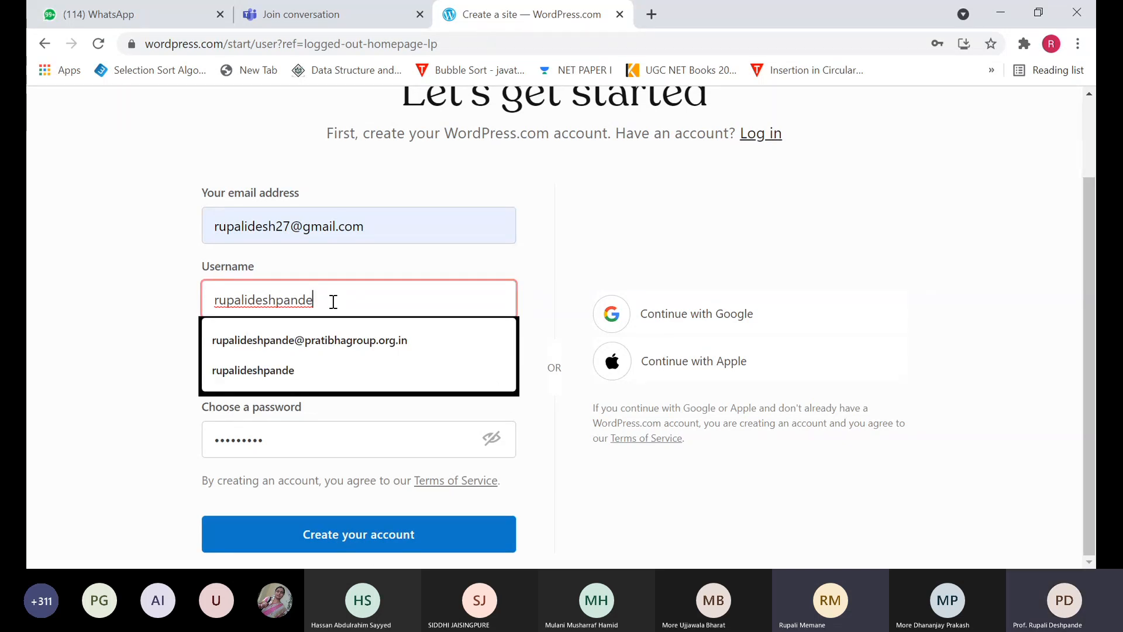
key(BackSpace)
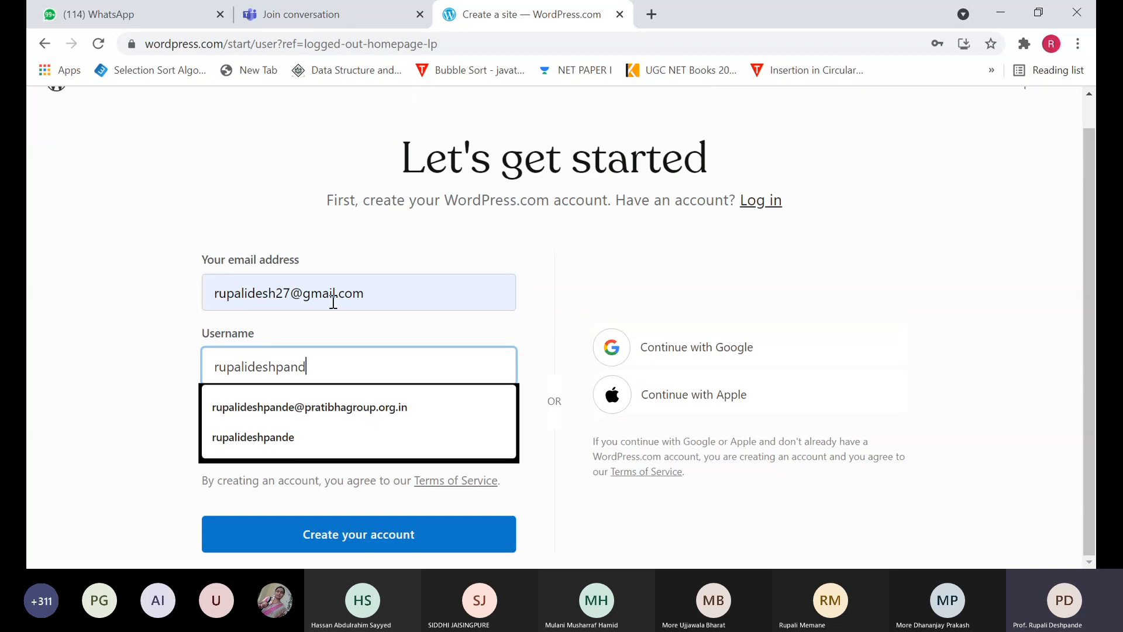
key(BackSpace)
key(BackSpace)
key(BackSpace)
key(BackSpace)
key(BackSpace)
key(BackSpace)
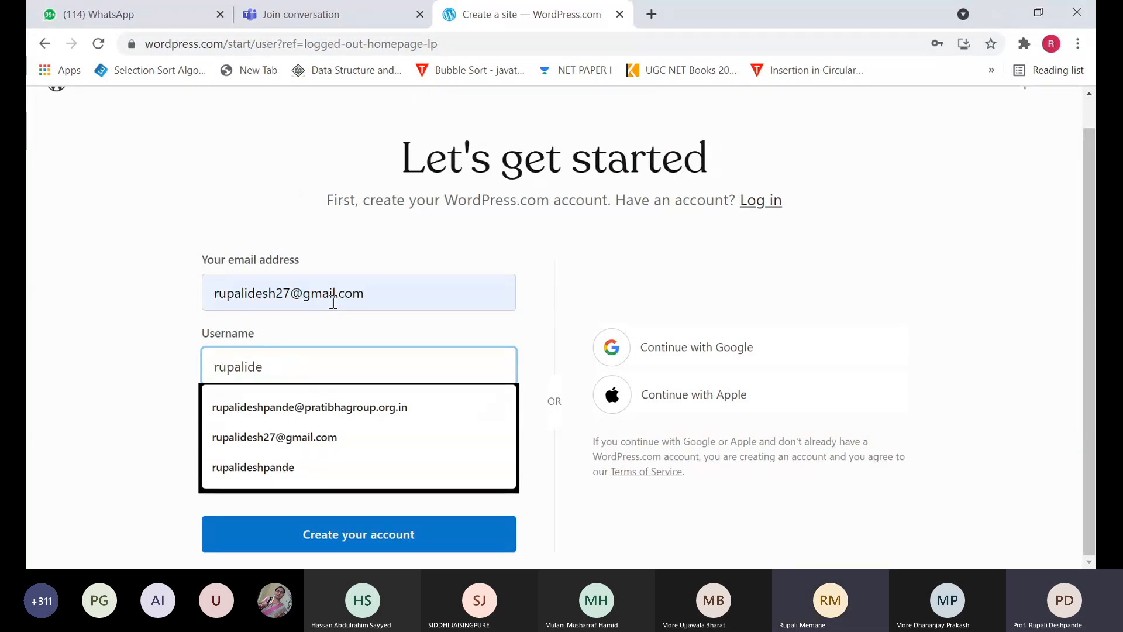
text(sh27)
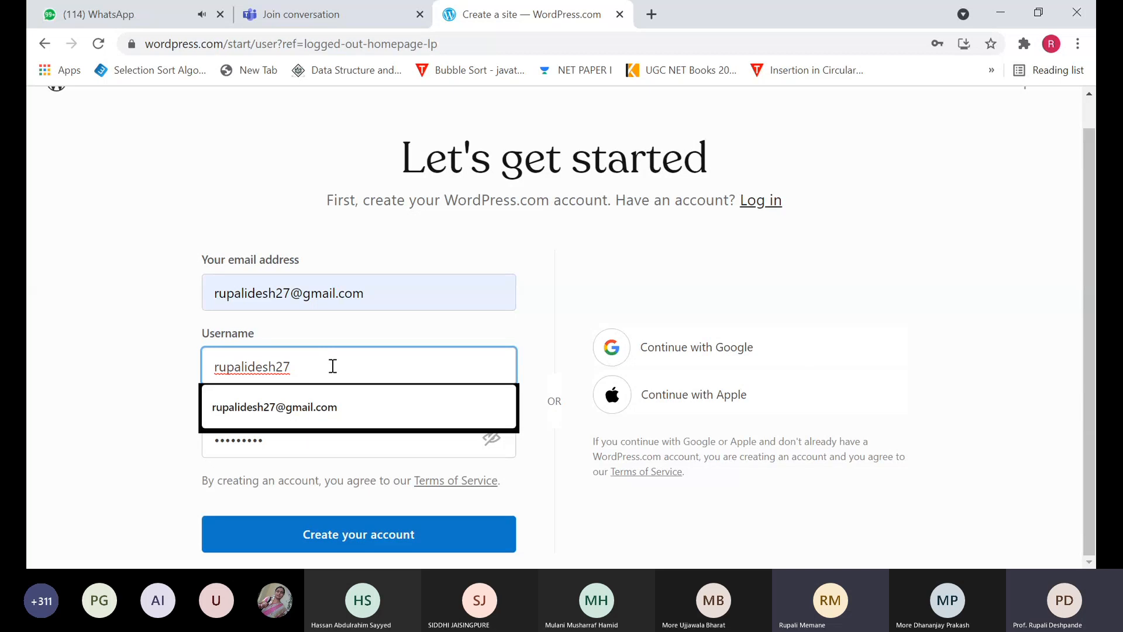
click(661, 359)
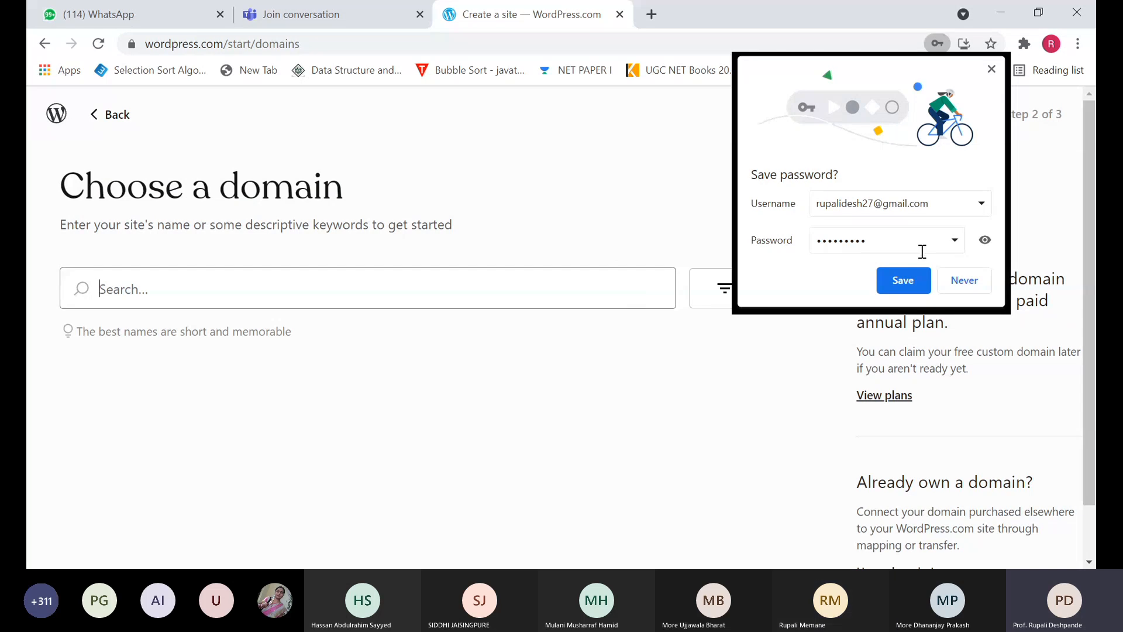
- Save the password in Chrome, then search domains for the site name as one word
click(904, 280)
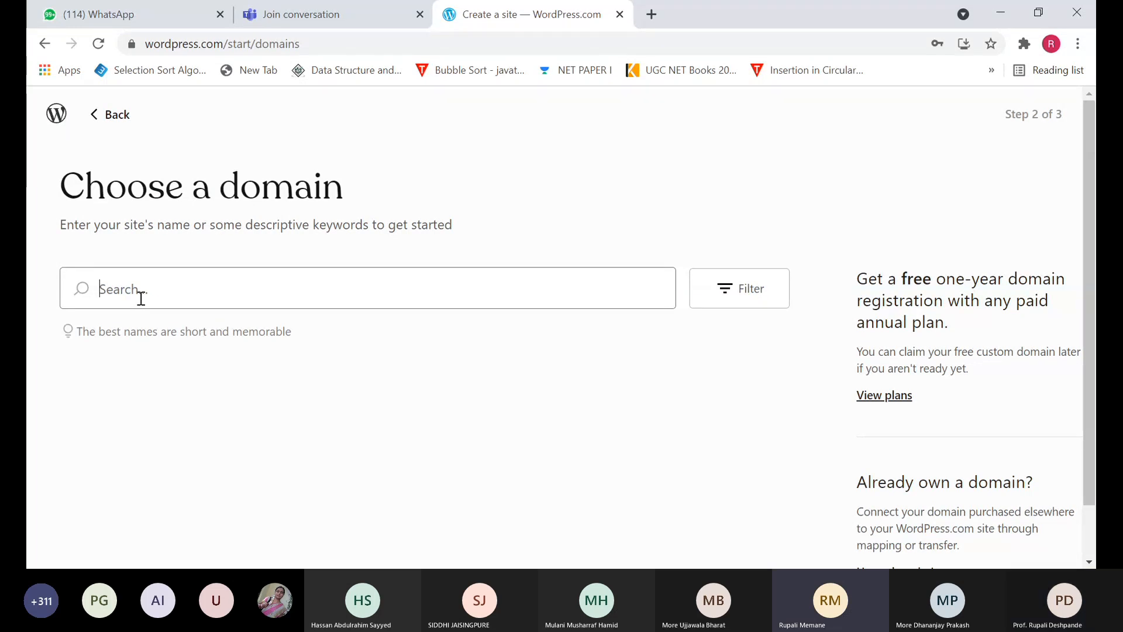
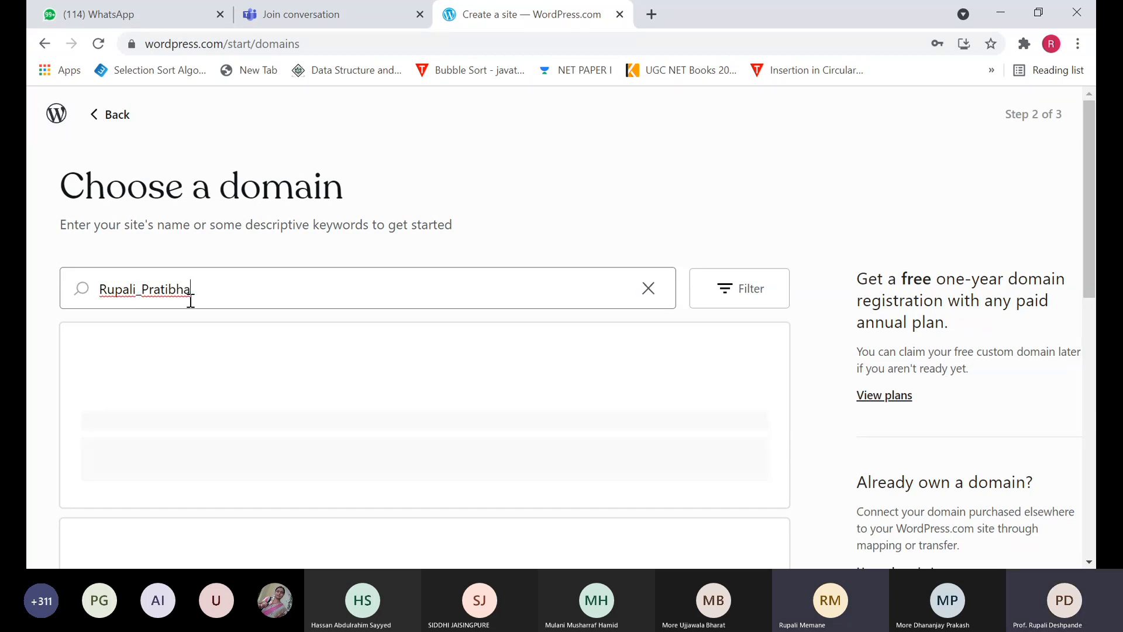
click(141, 290)
key(BackSpace)
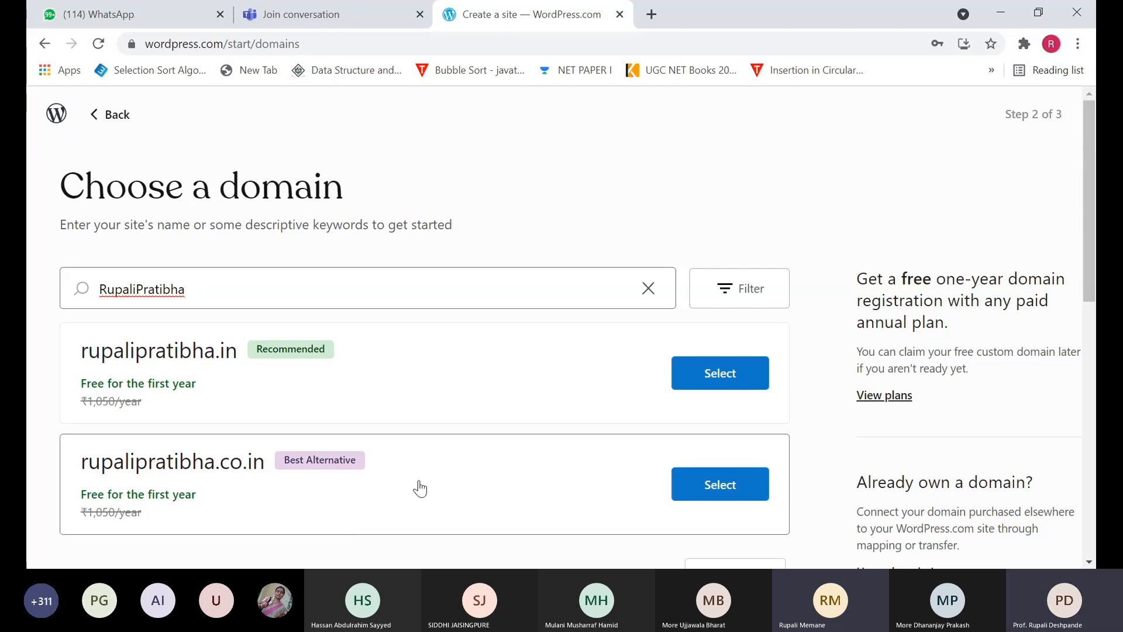
drag(1086, 163, 1086, 274)
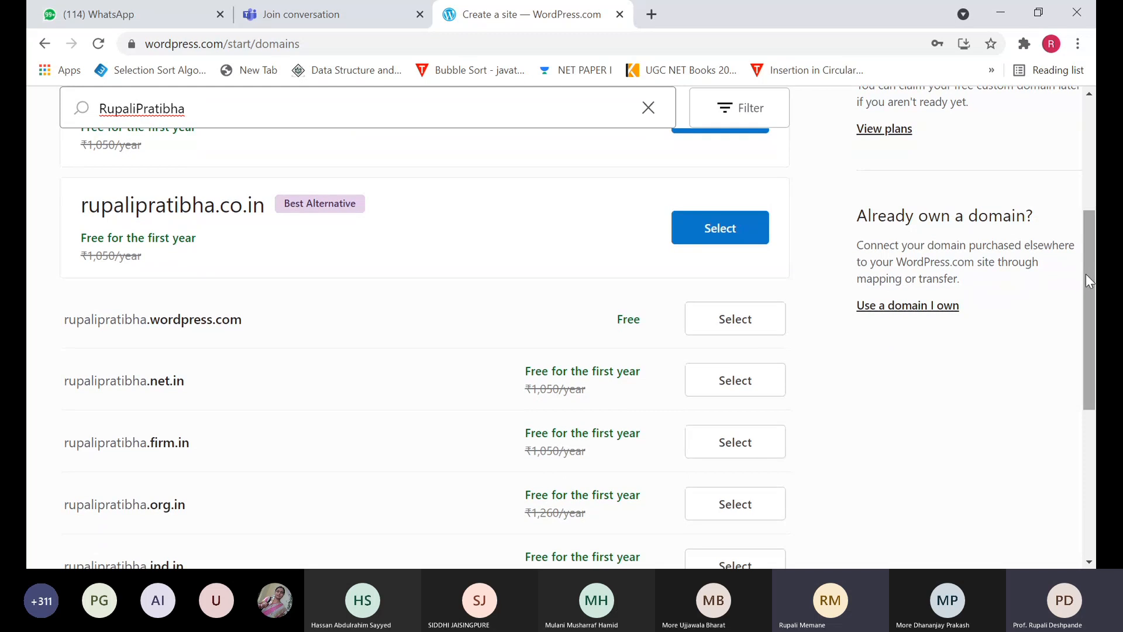
- Select the free .wordpress.com address, going back once and selecting it again
click(738, 331)
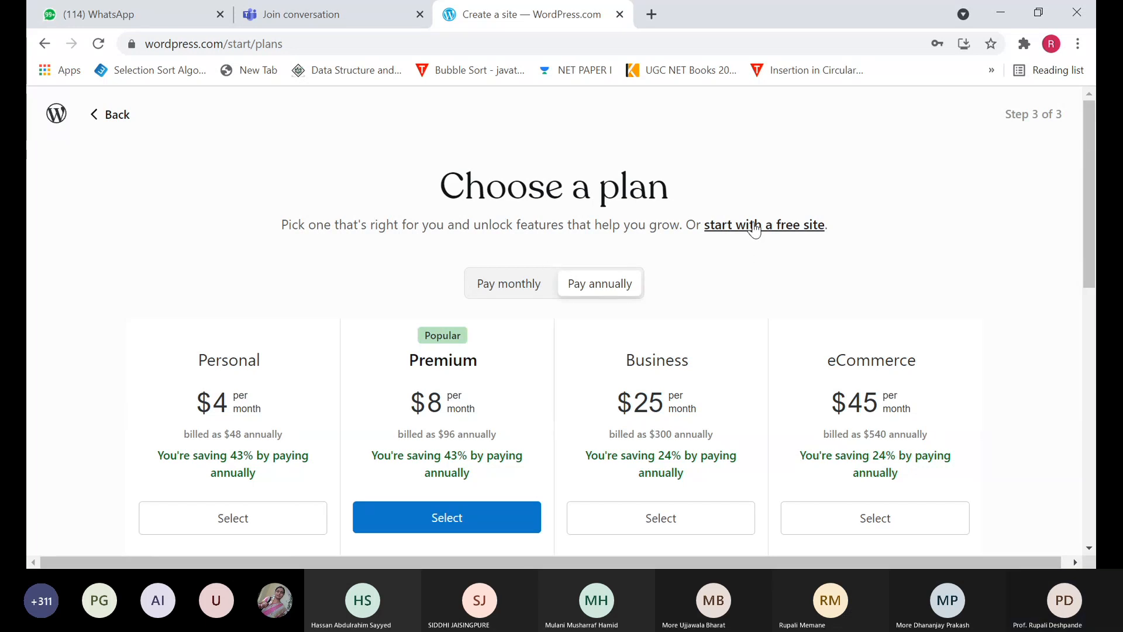
click(115, 119)
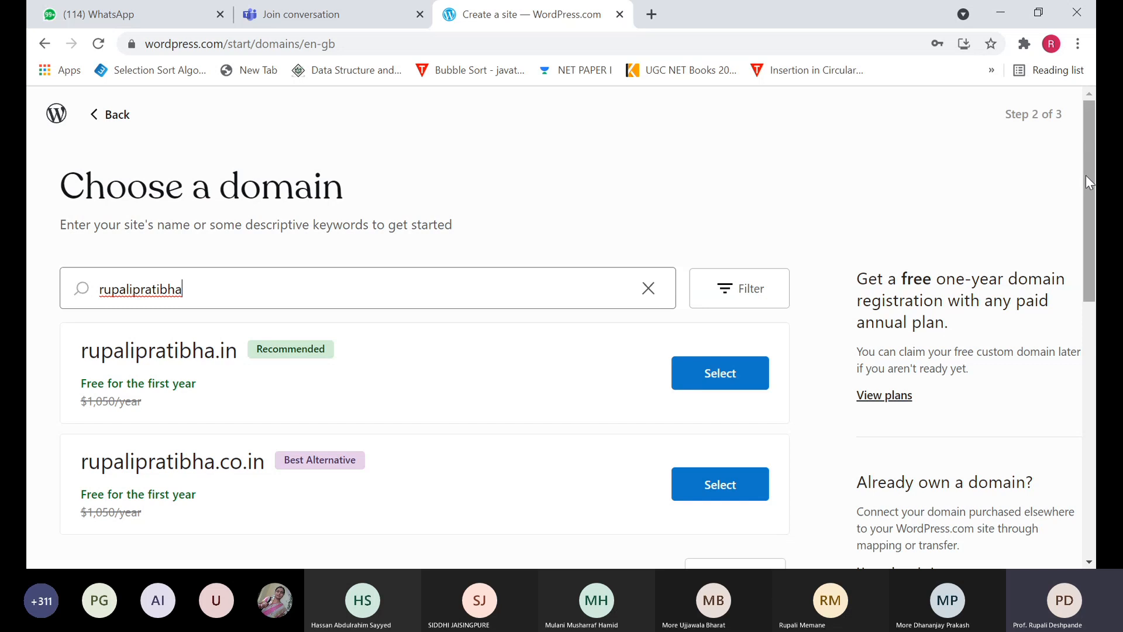
scroll(1086, 211, down, 5)
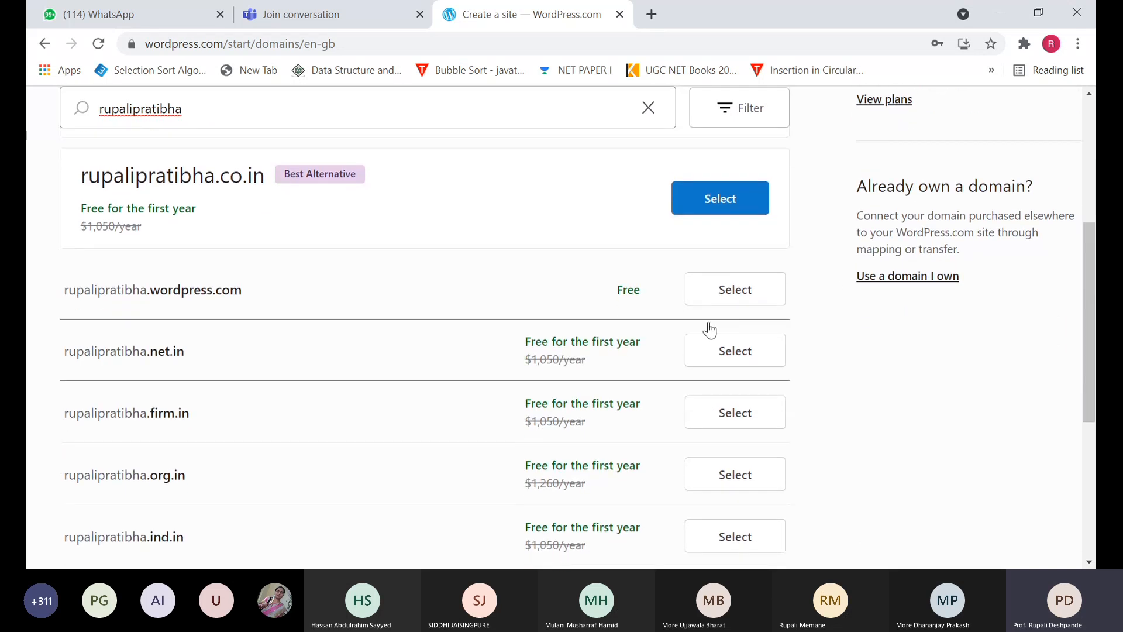
click(718, 301)
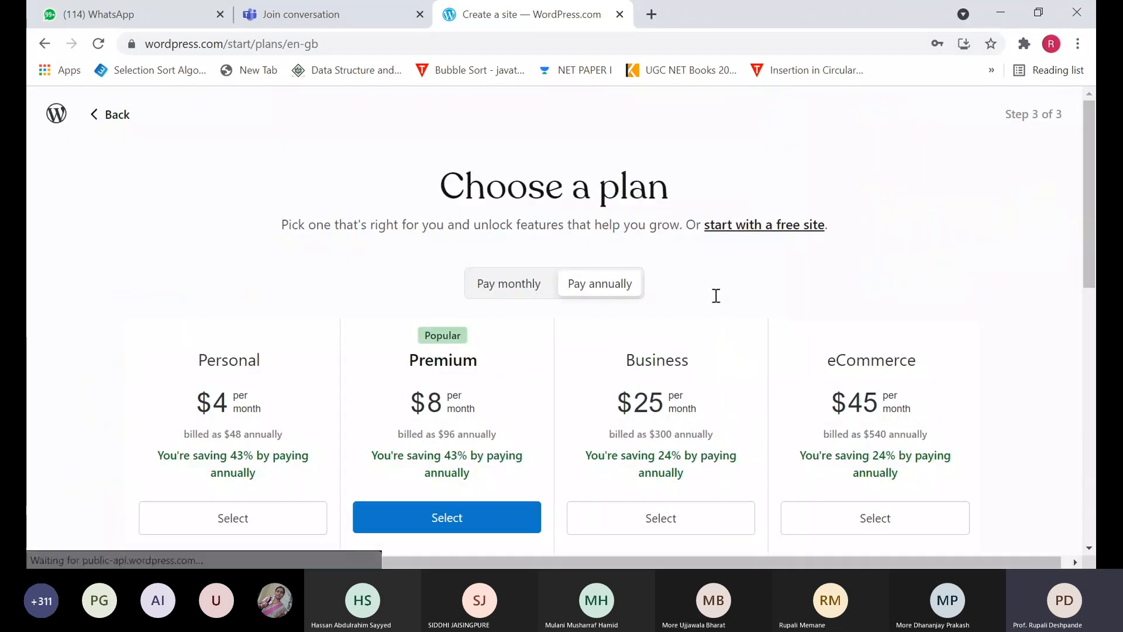
- Choose 'start with a free site' and wait while the site is built
click(744, 228)
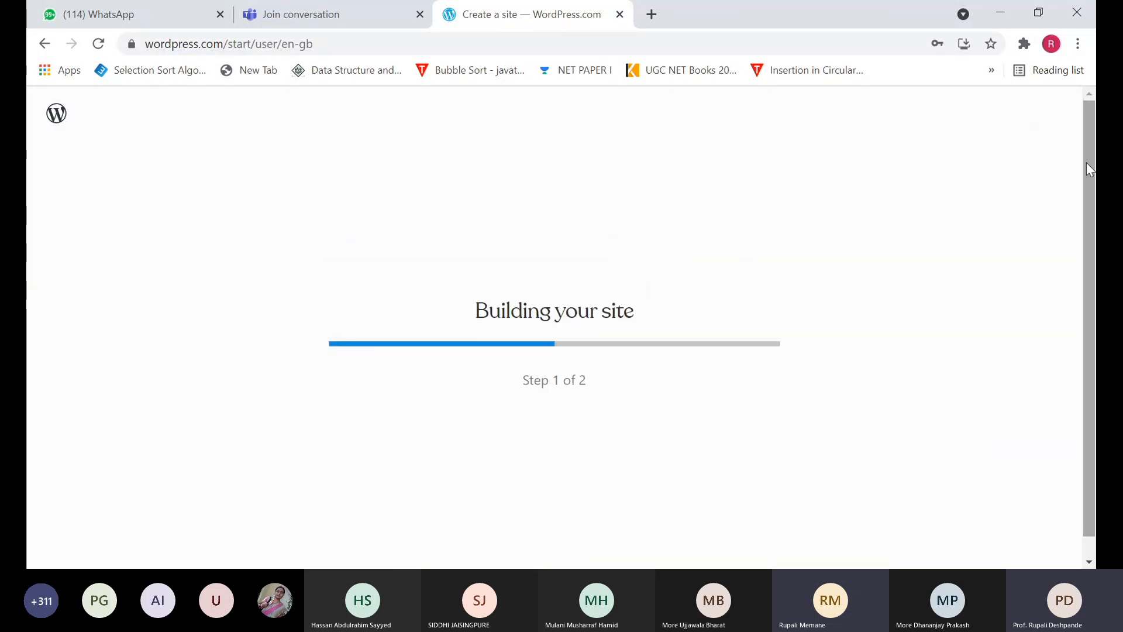
drag(1086, 163, 1086, 175)
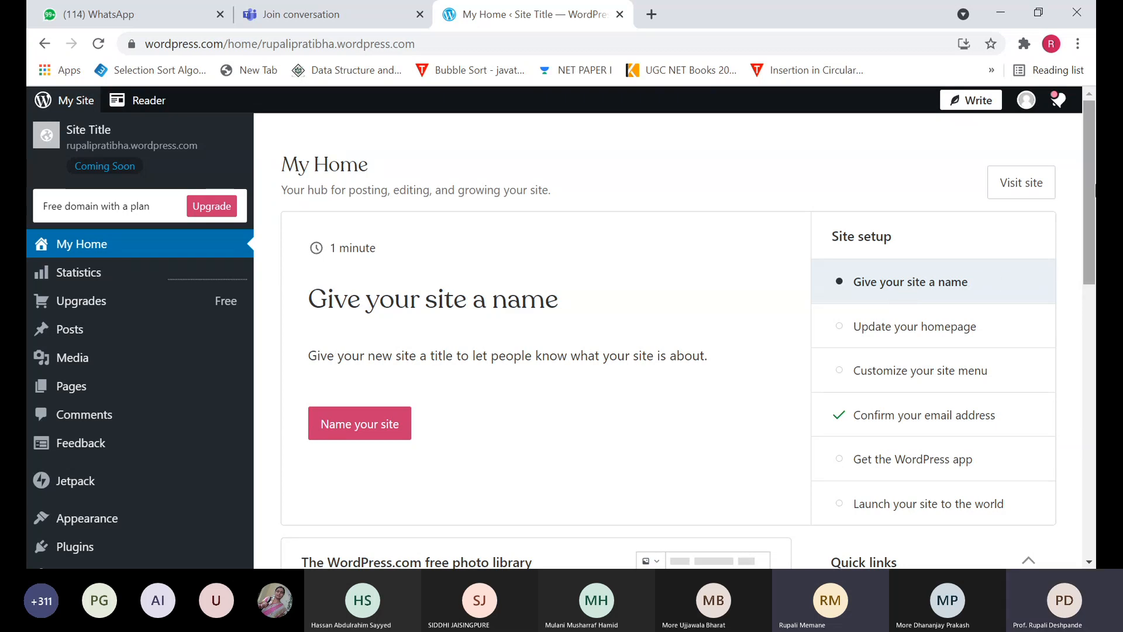
- Open the new site's preview from the sidebar and switch it to Tablet view
click(79, 135)
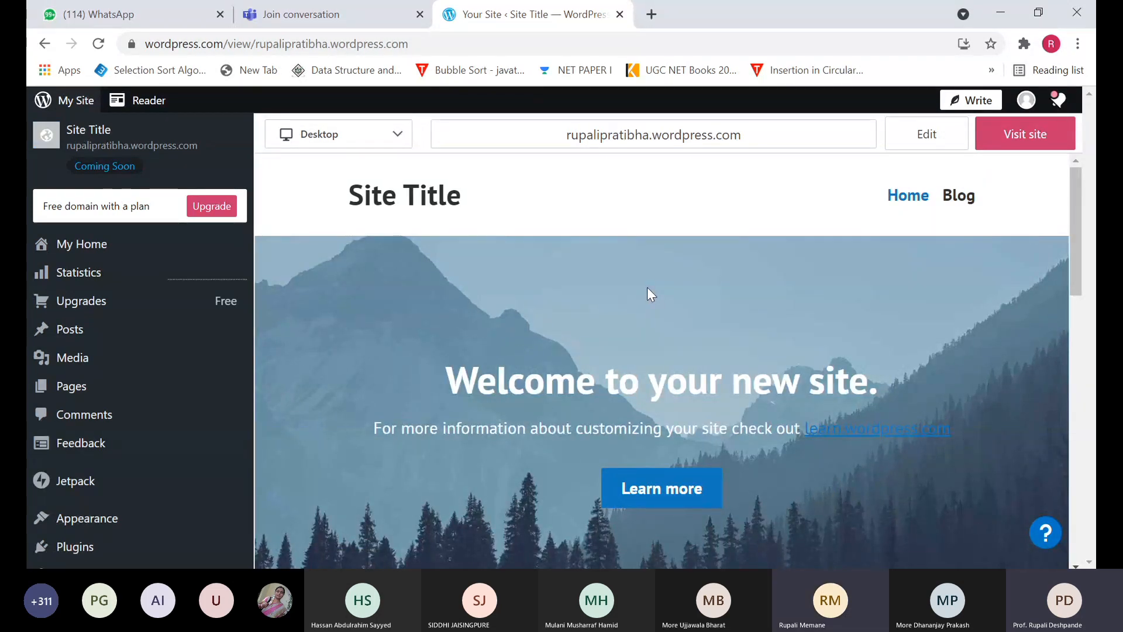
click(397, 139)
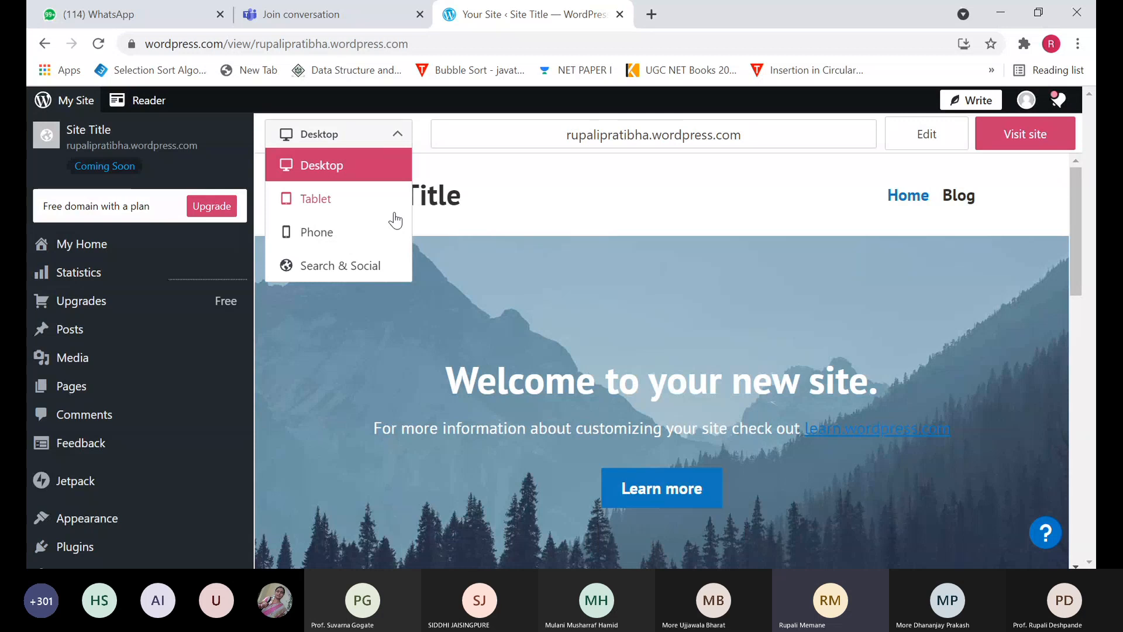
click(369, 200)
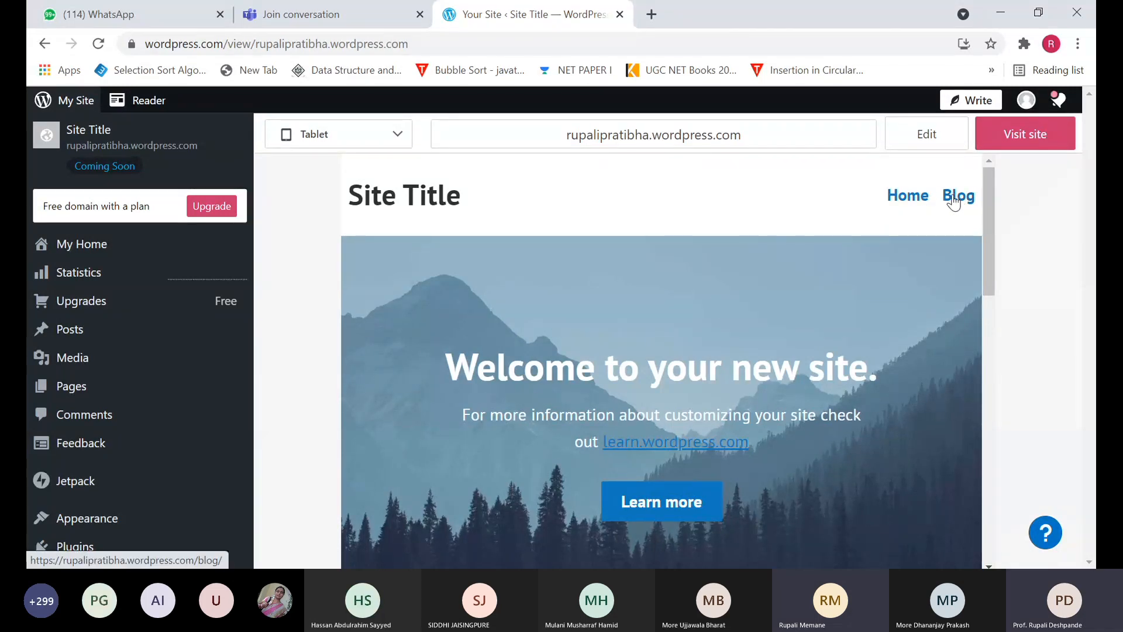
- View the site at Phone width with its Menu expanded, then switch back to Desktop
click(361, 137)
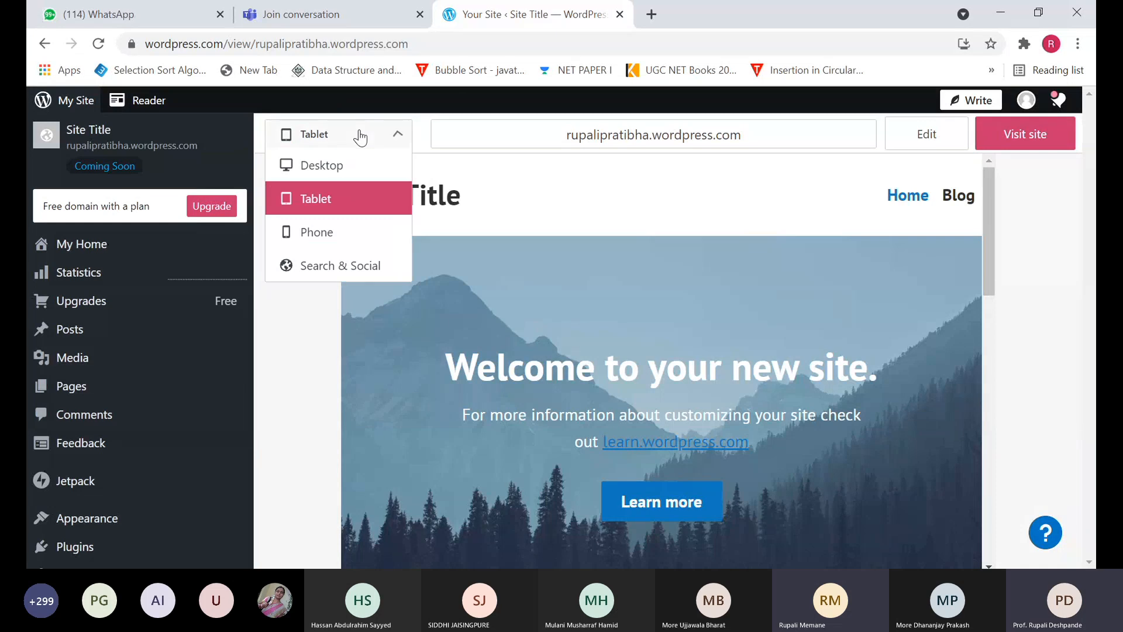
click(345, 237)
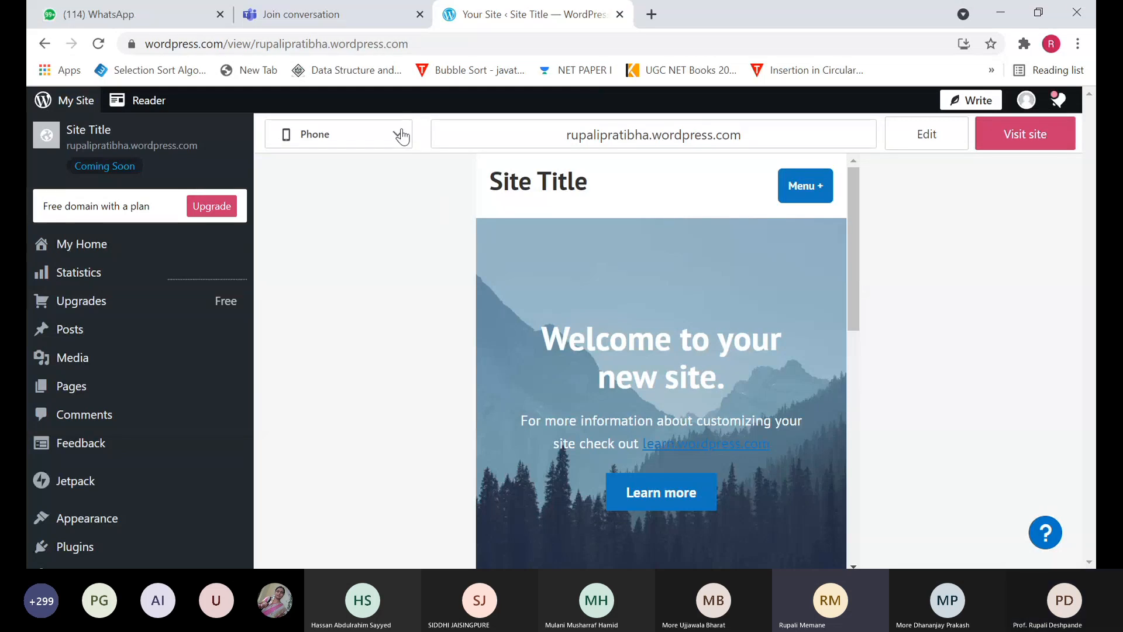
click(821, 194)
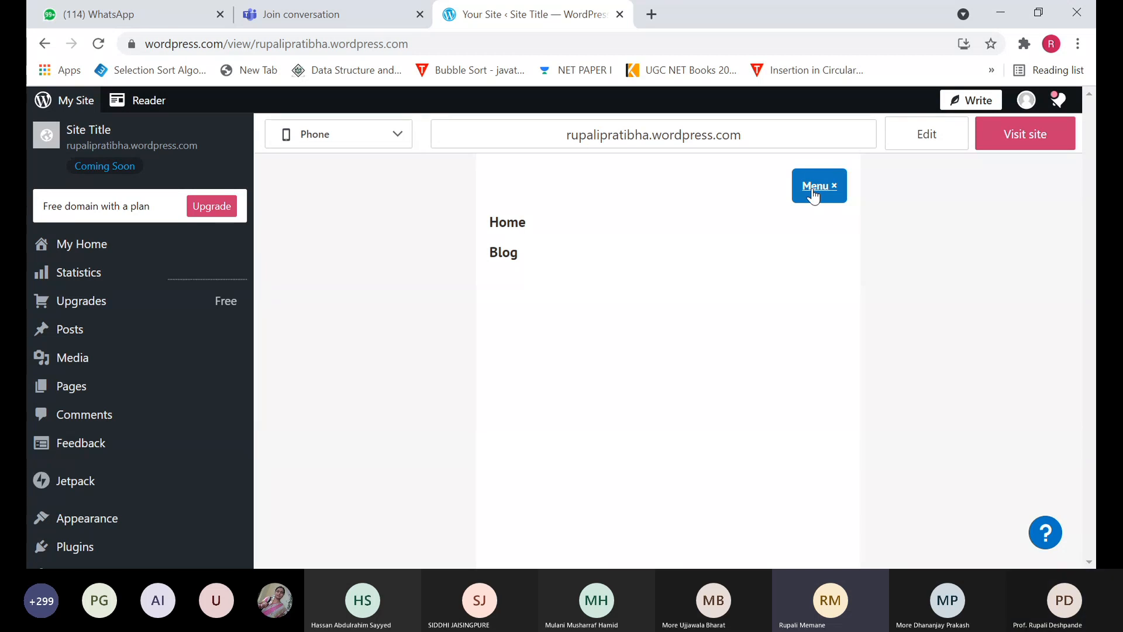
click(401, 148)
click(360, 172)
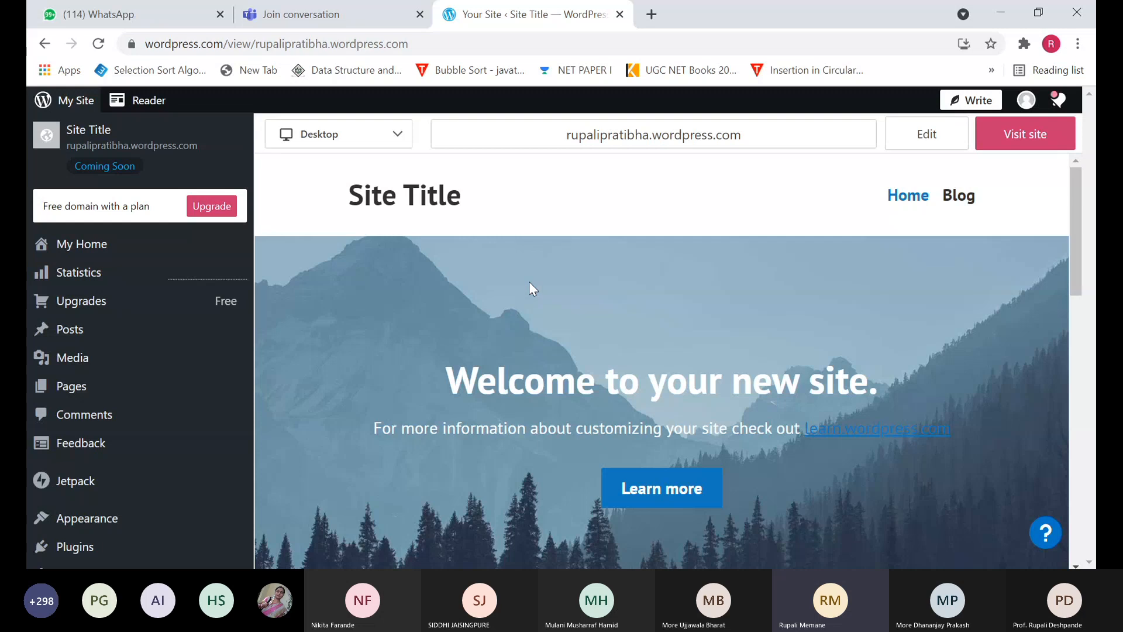
- Return to My Home and use Visit site to open the live site
click(84, 244)
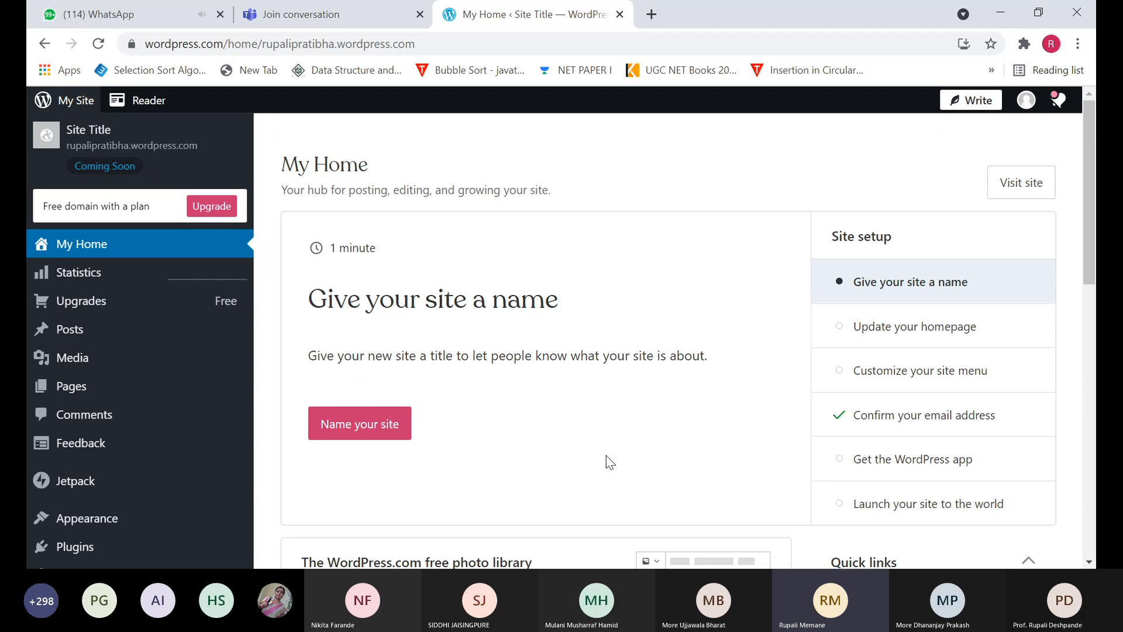
click(1031, 191)
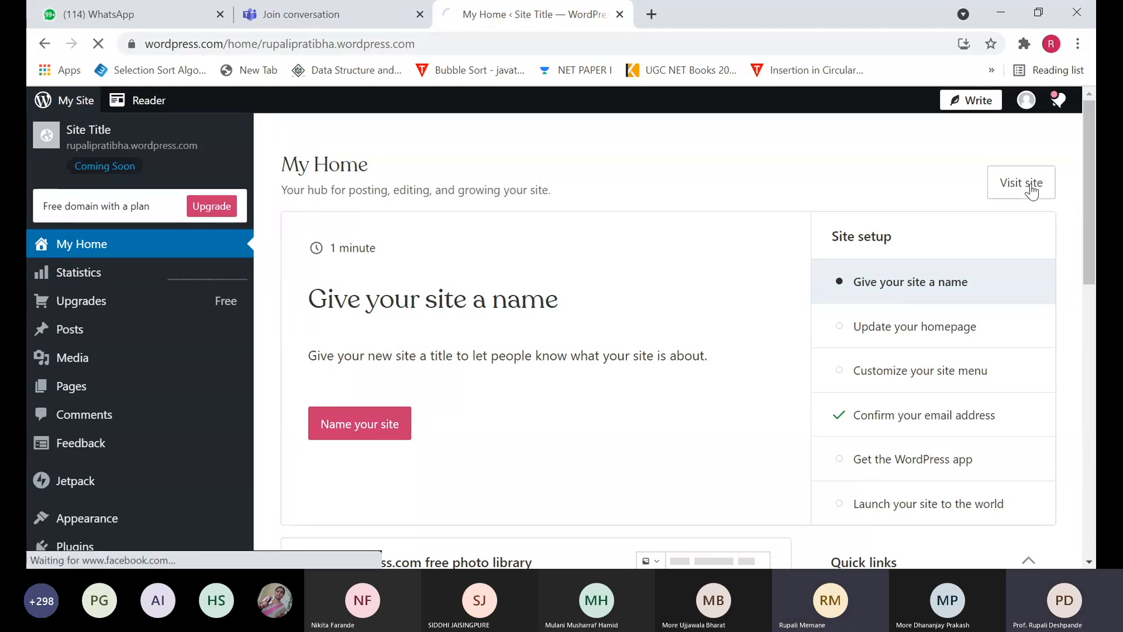
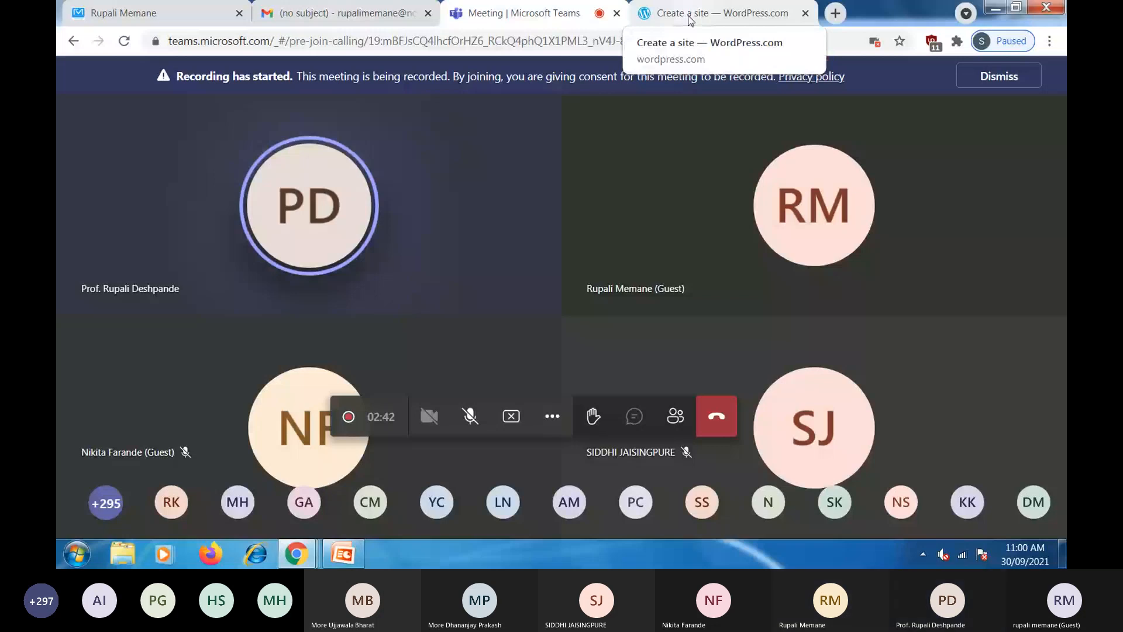
- Sign up with Google, search a site name, and pick its free wordpress.com address
click(690, 20)
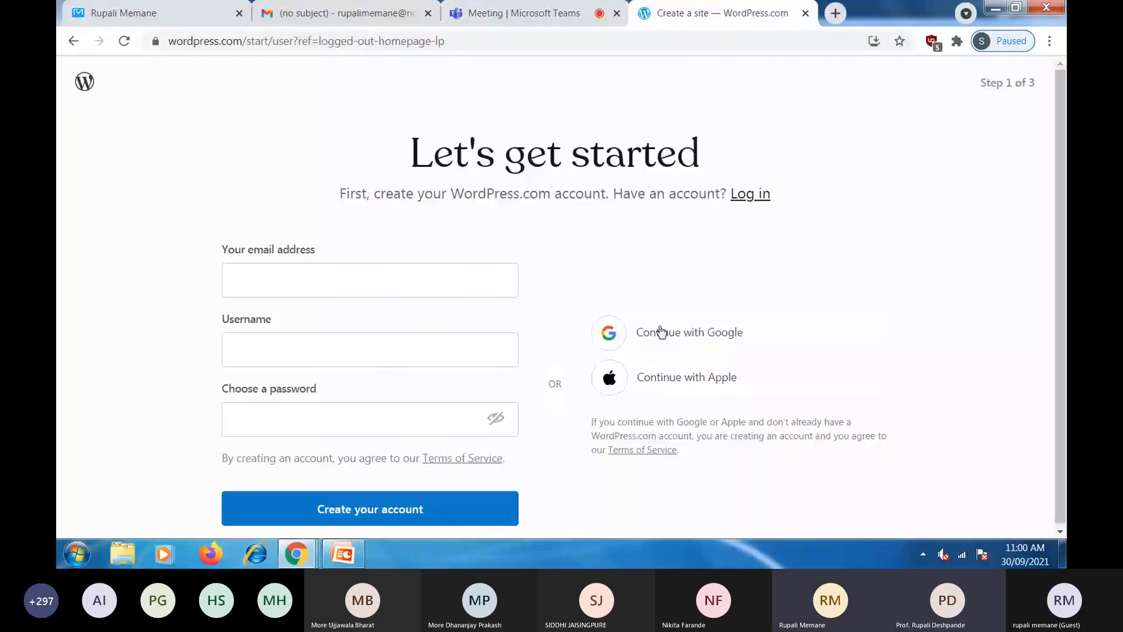
click(661, 332)
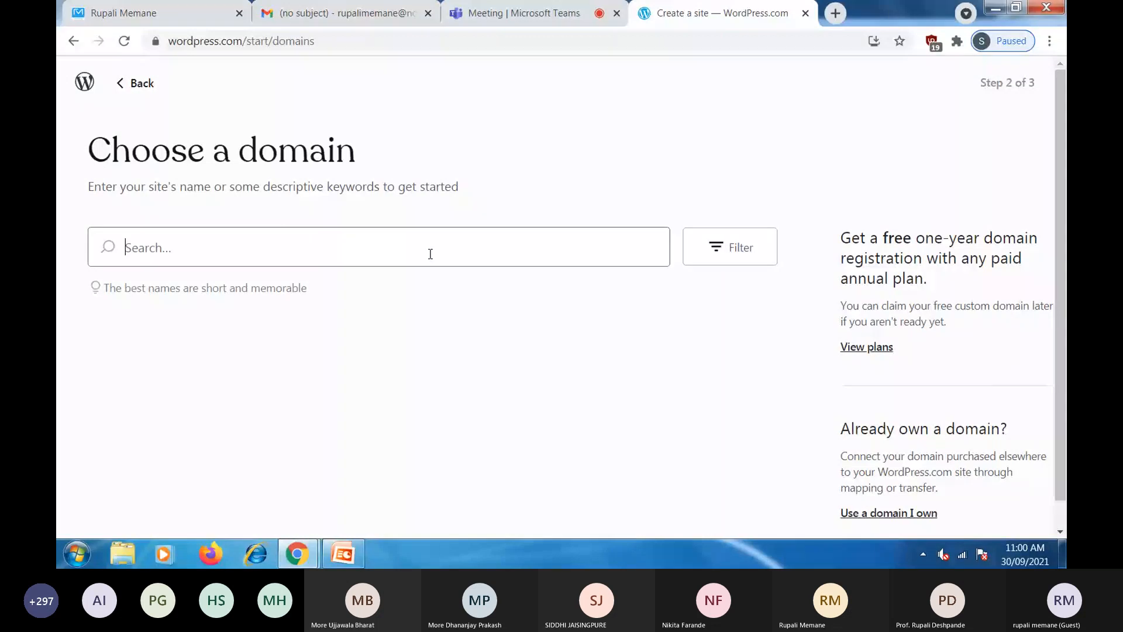
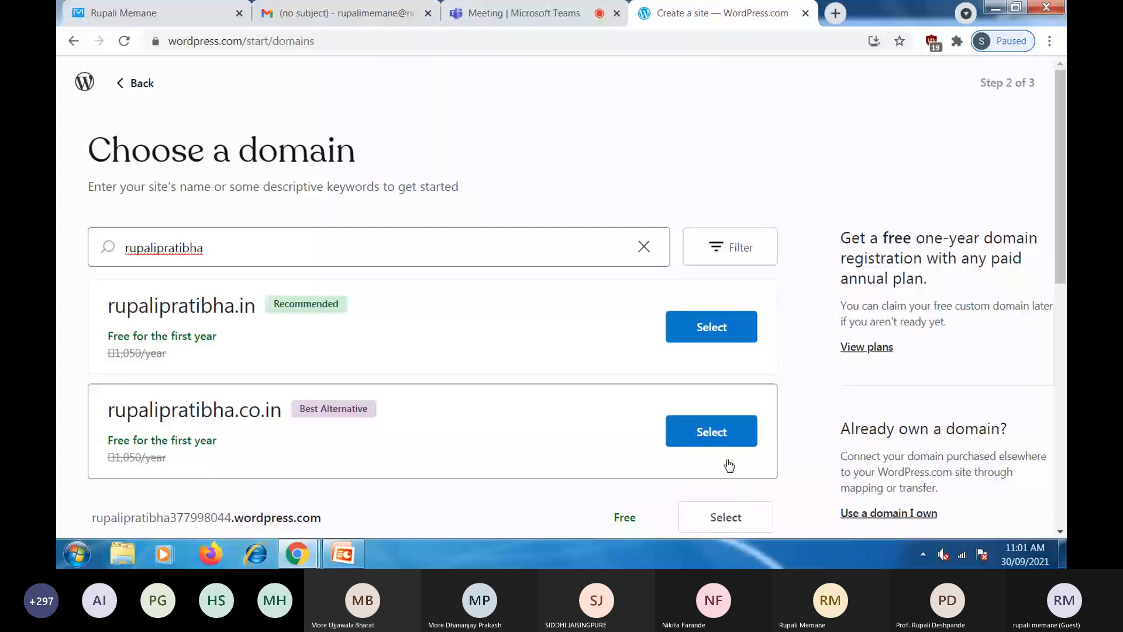
scroll(729, 466, down, 4)
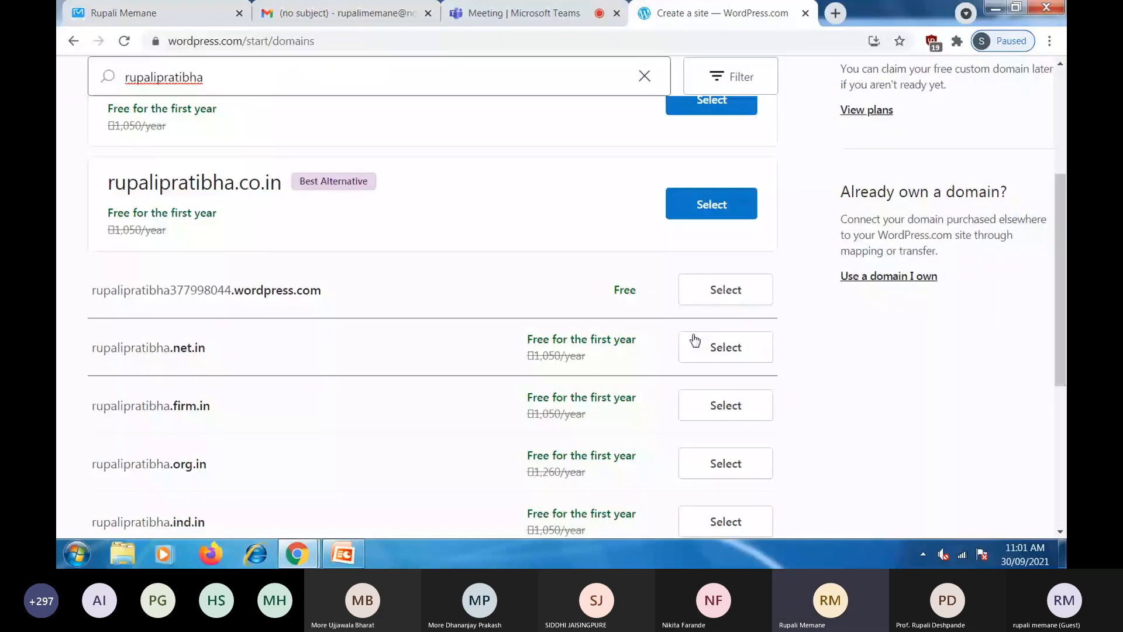
click(695, 340)
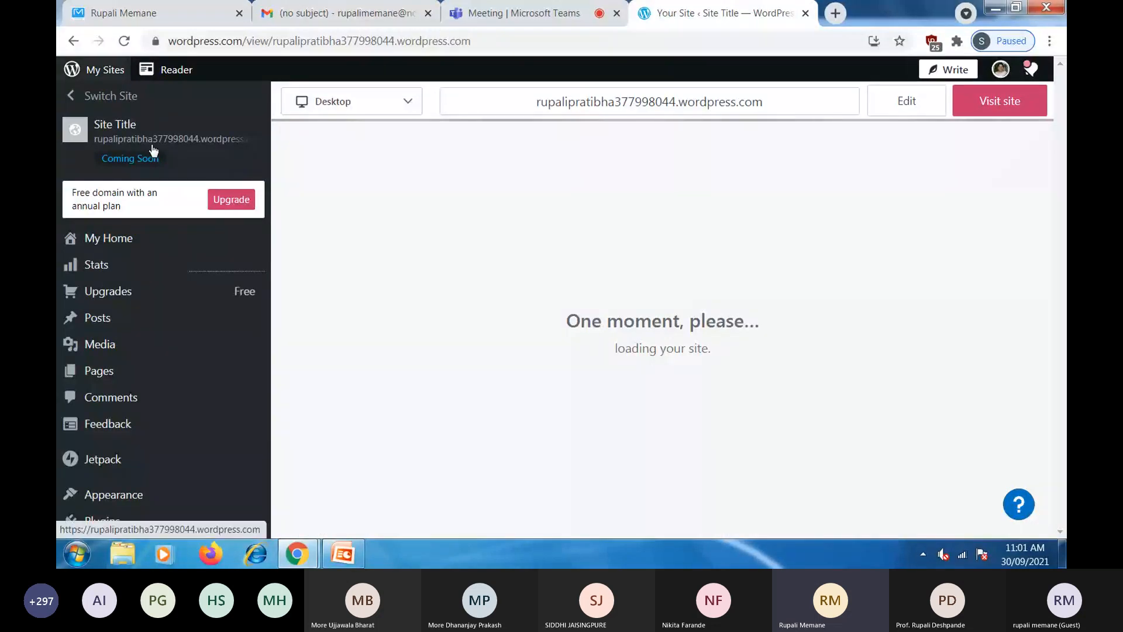
- Open My Home and look over the site setup checklist with email confirmed
click(126, 238)
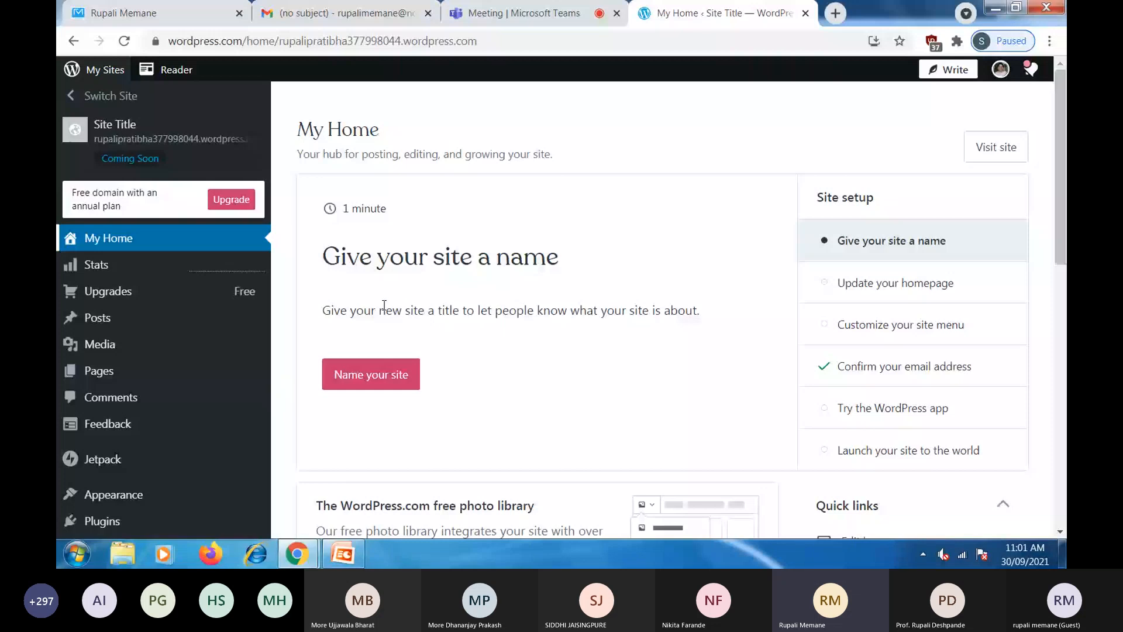
scroll(837, 200, down, 1)
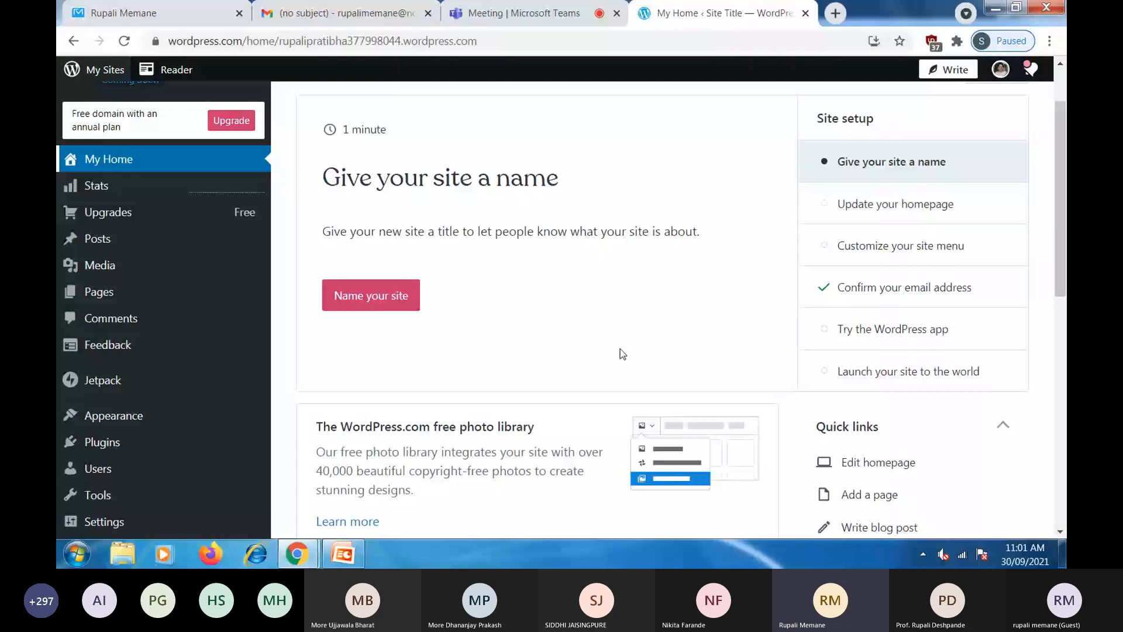
scroll(694, 246, down, 5)
scroll(692, 246, up, 3)
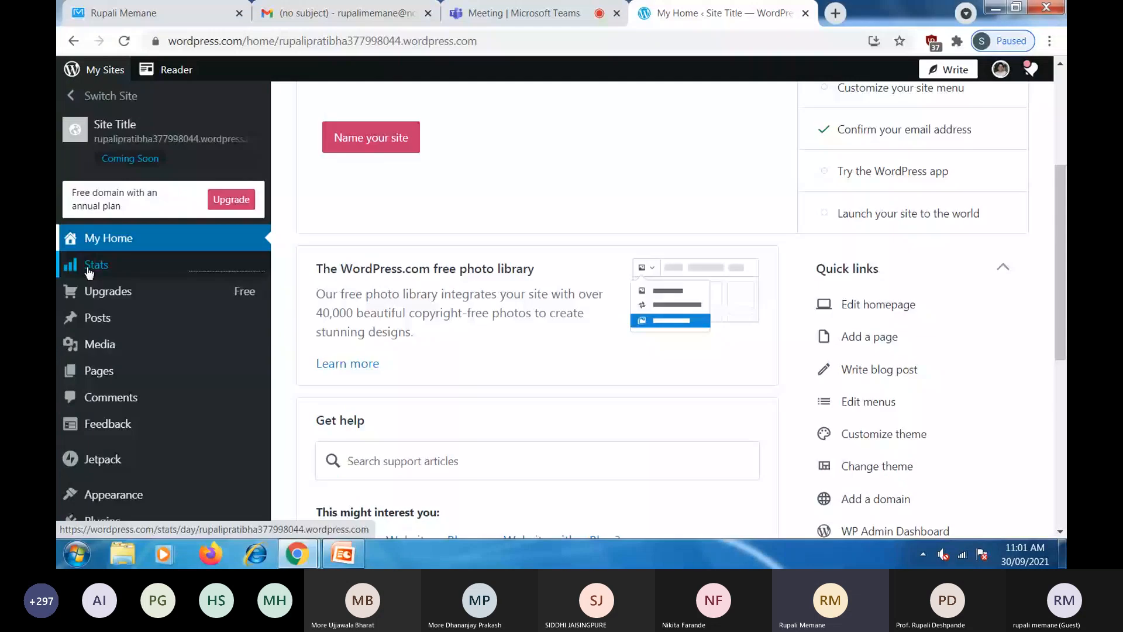
- Open Stats and review the traffic panels showing zero views and visitors
click(88, 269)
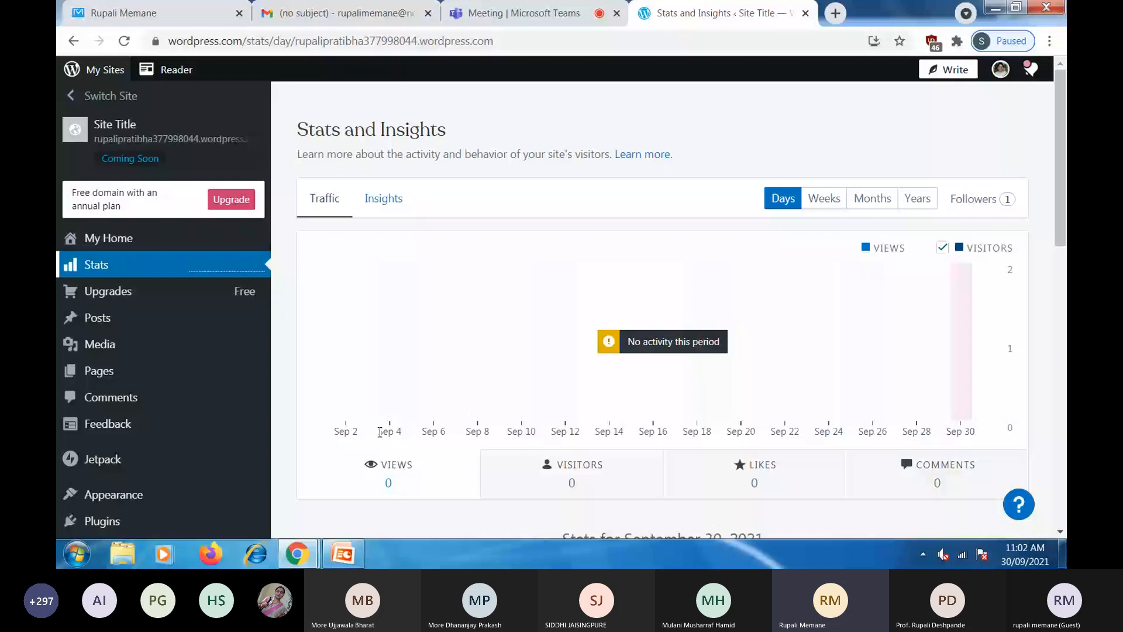
scroll(981, 372, down, 1)
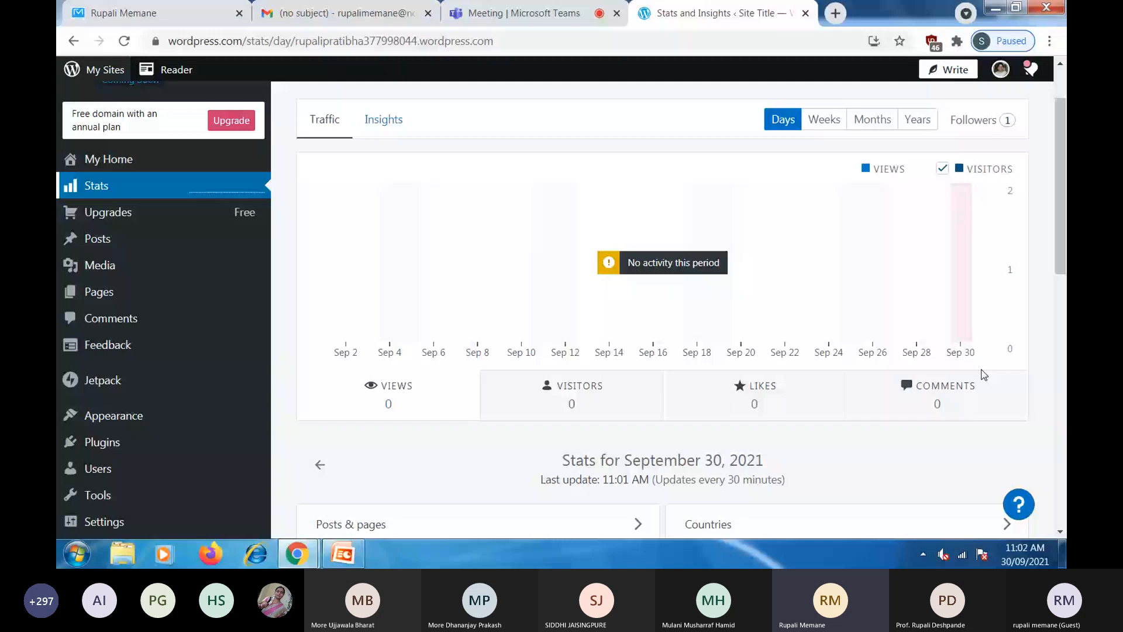
scroll(954, 360, down, 1)
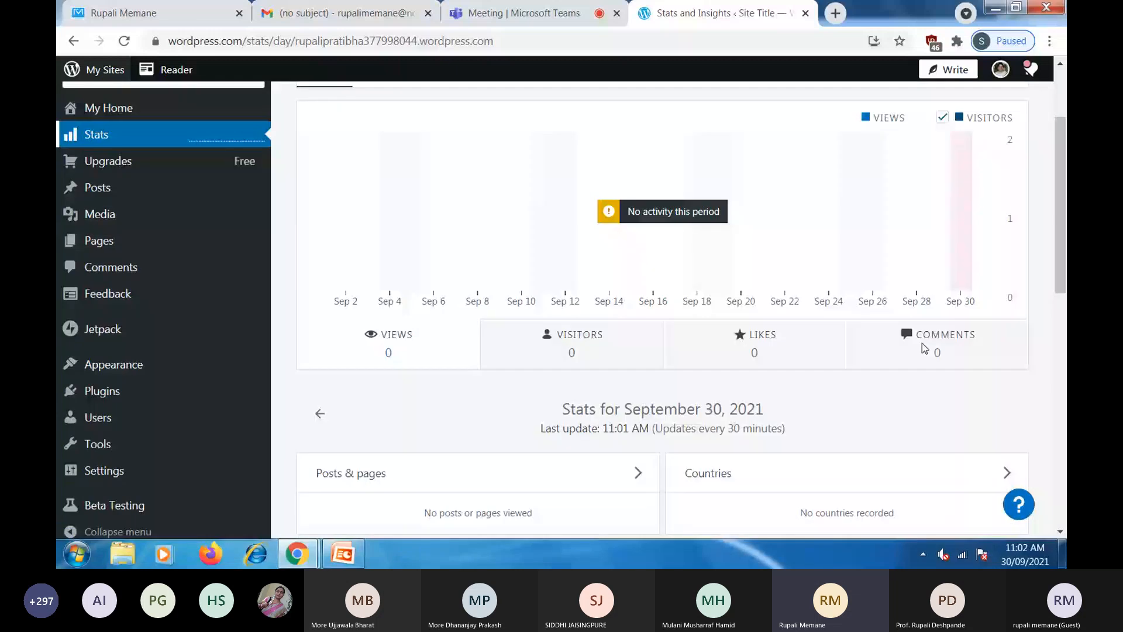
scroll(921, 343, down, 3)
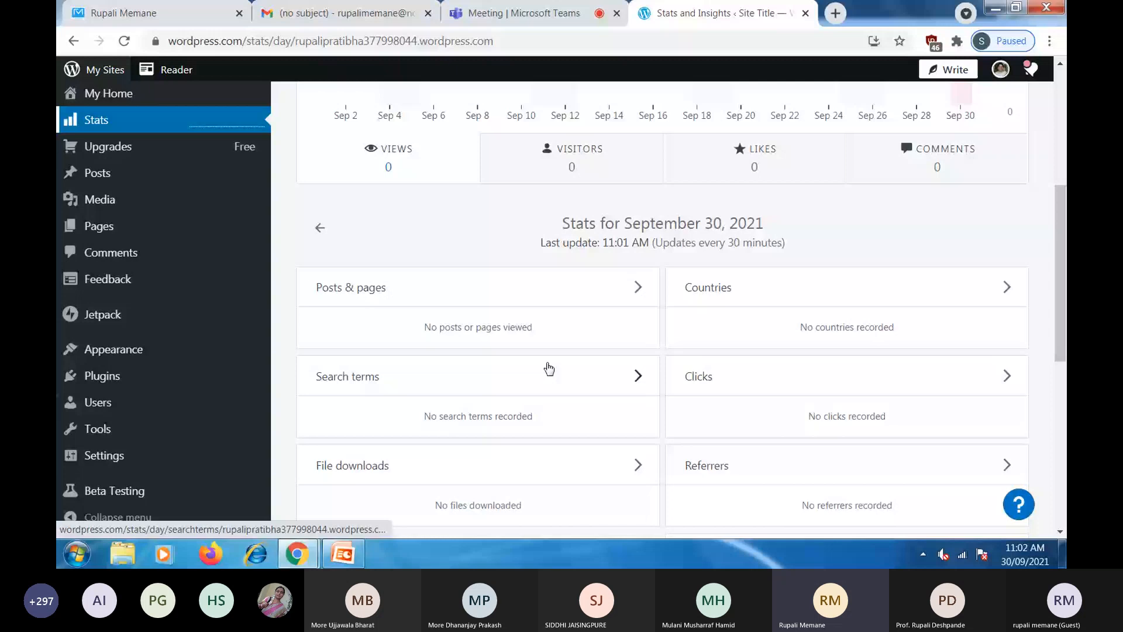
scroll(468, 263, up, 5)
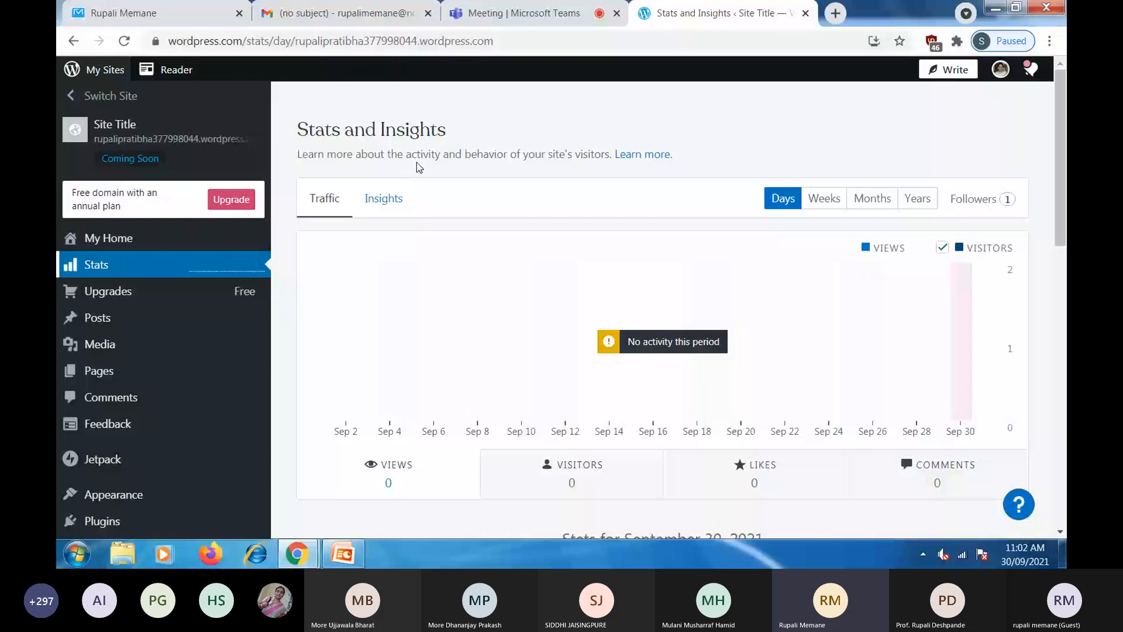
mouse_move(107, 329)
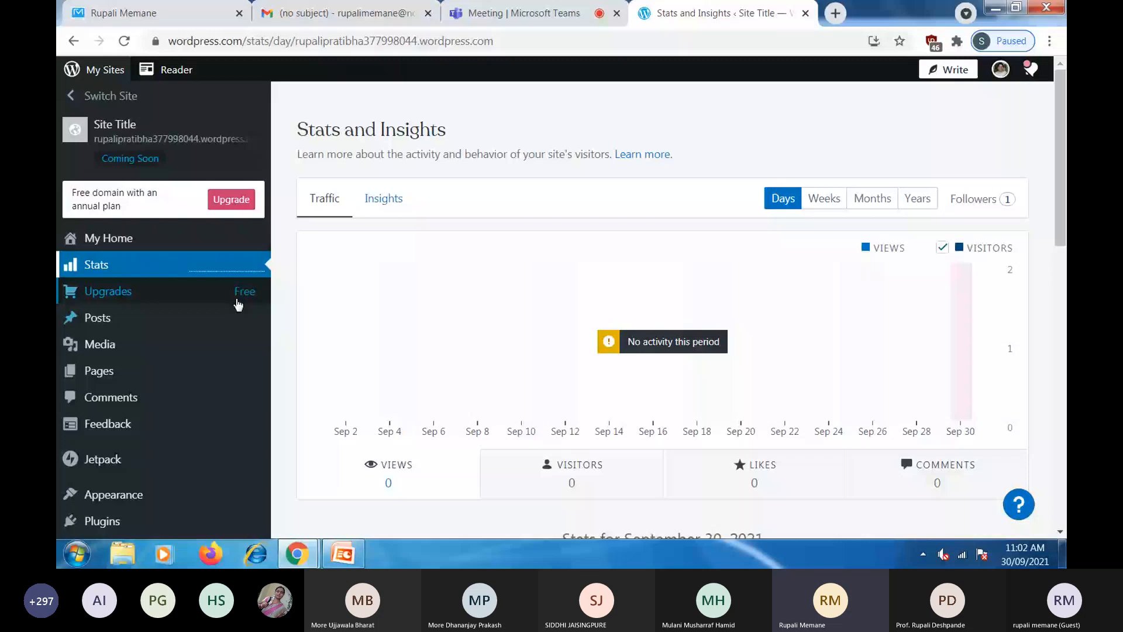
- Open the live site showing its 'Welcome to your new site.' homepage
mouse_move(237, 300)
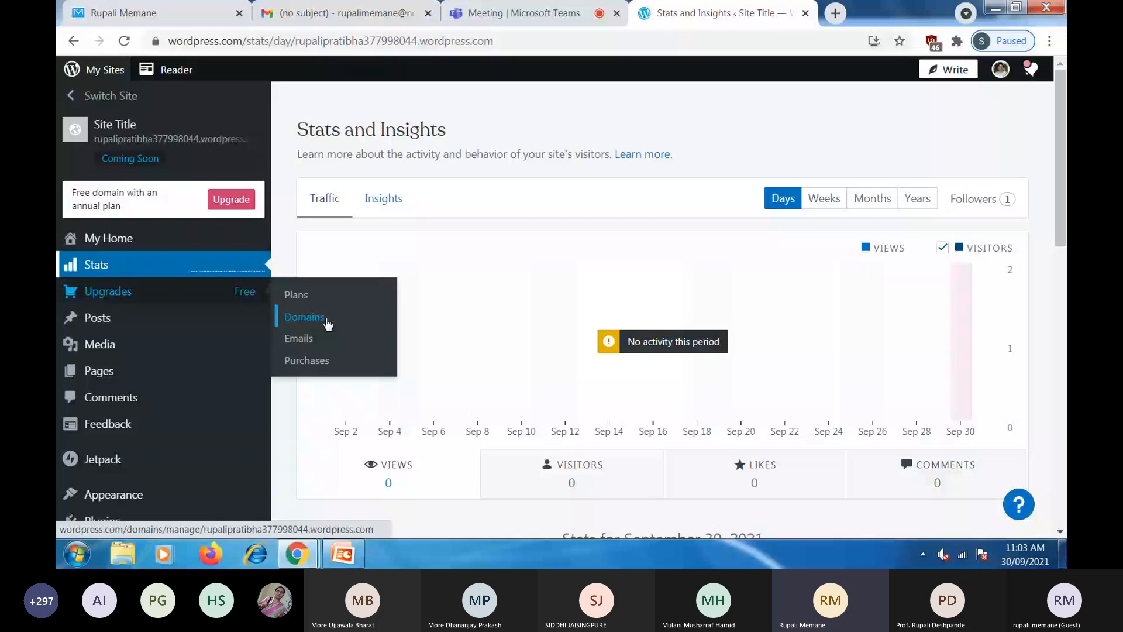
click(99, 371)
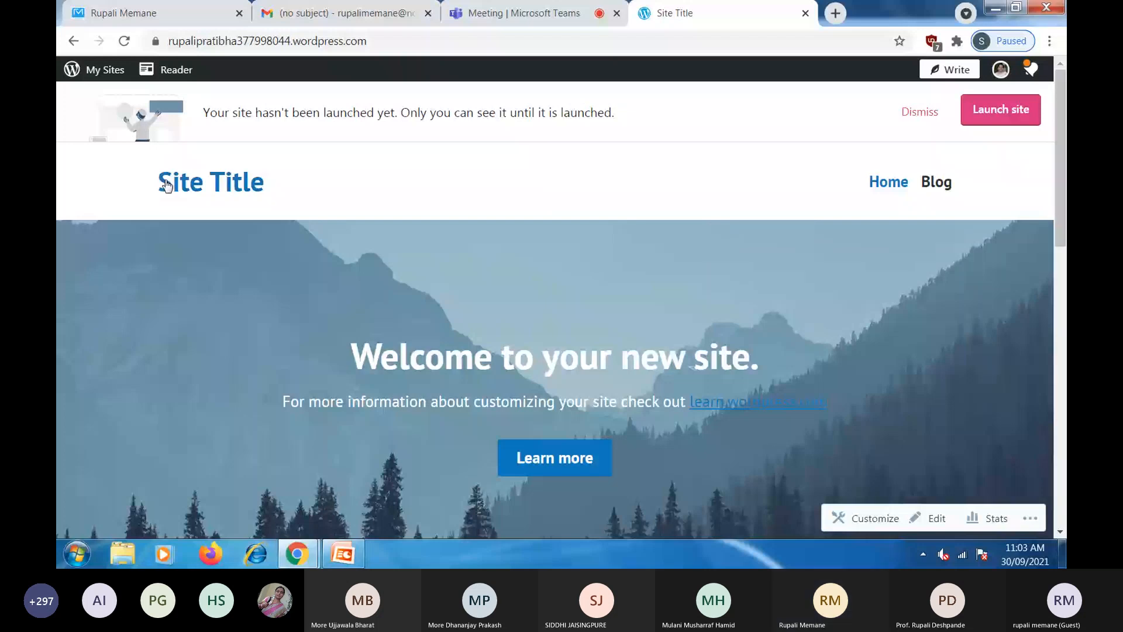
- Scroll the live homepage, then go back to the dashboard's site preview
scroll(835, 305, down, 3)
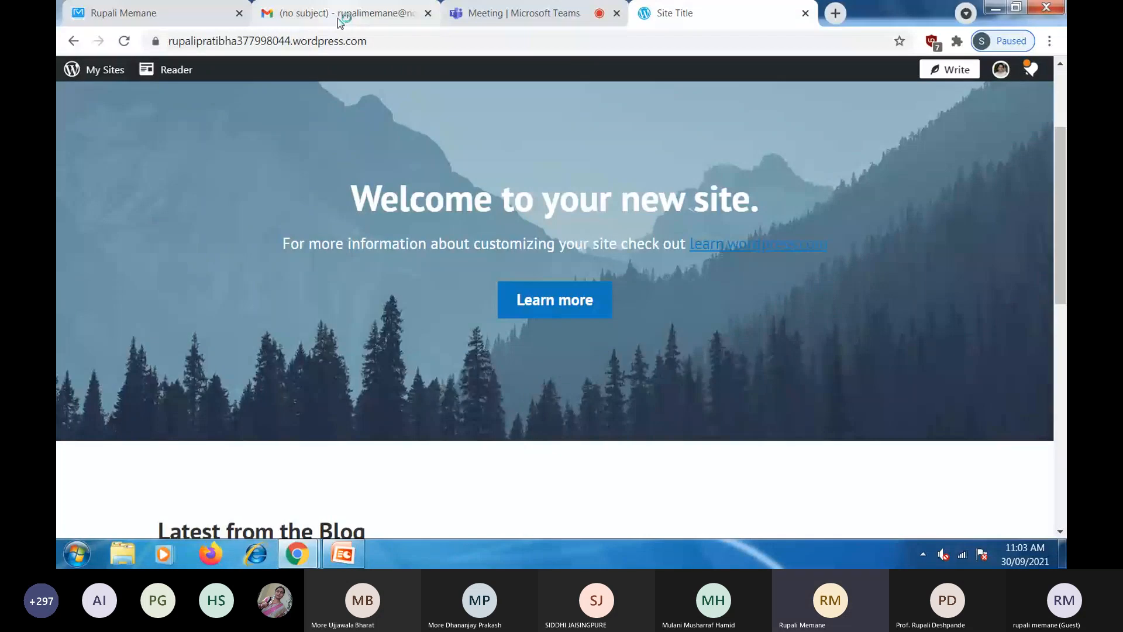
click(73, 41)
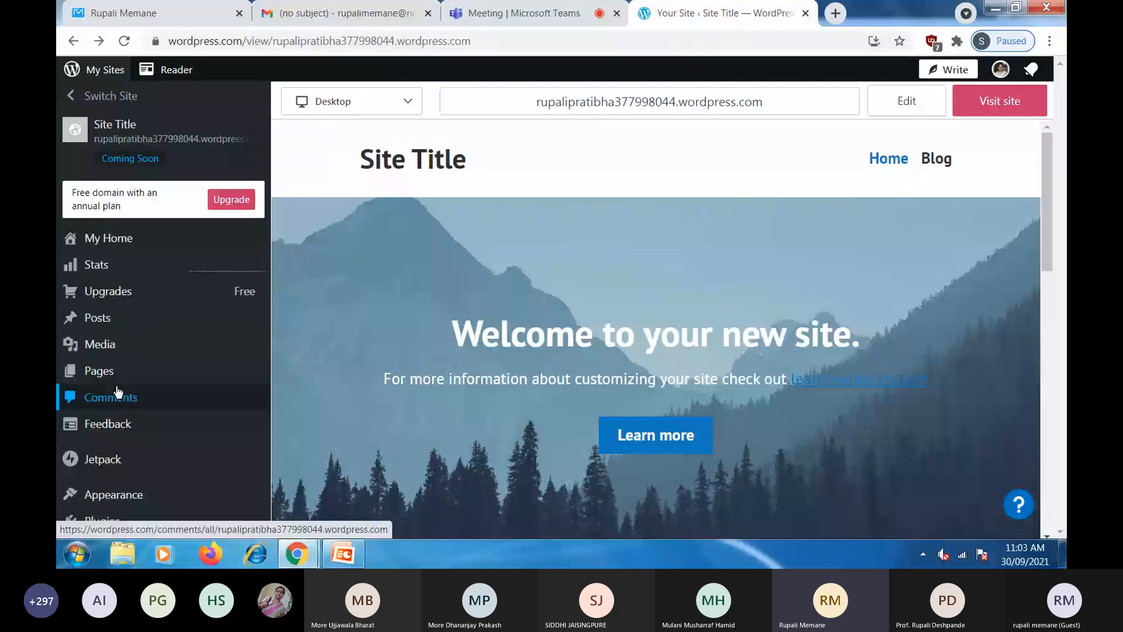
- Browse the Themes gallery down to Maywood, Balasana, Shawburn, Exford and Rockfield
mouse_move(130, 507)
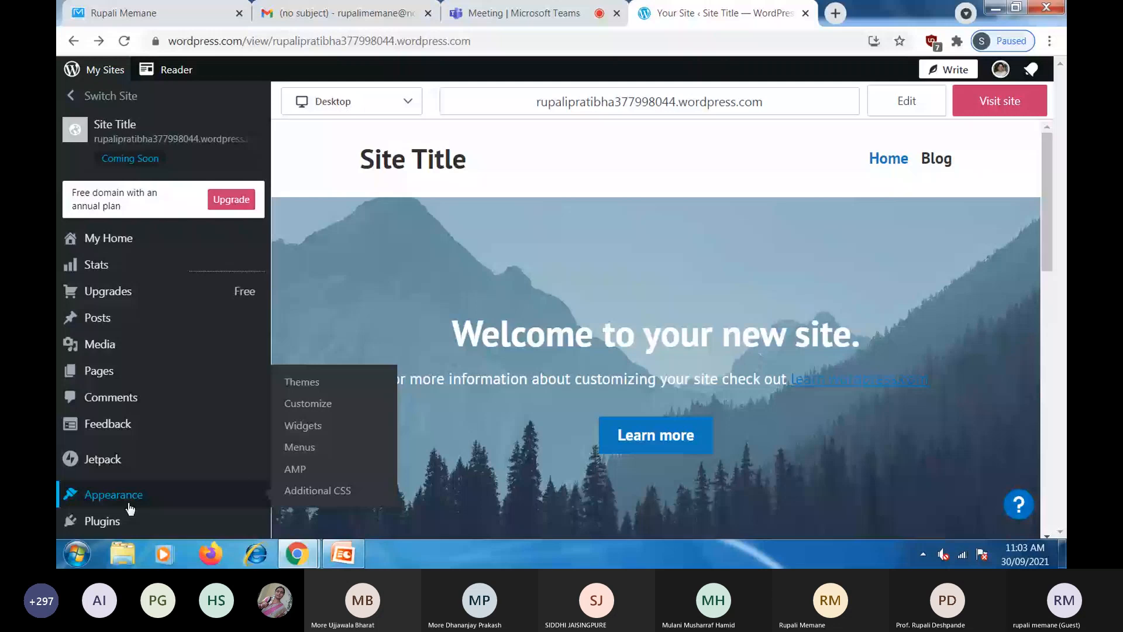
click(300, 385)
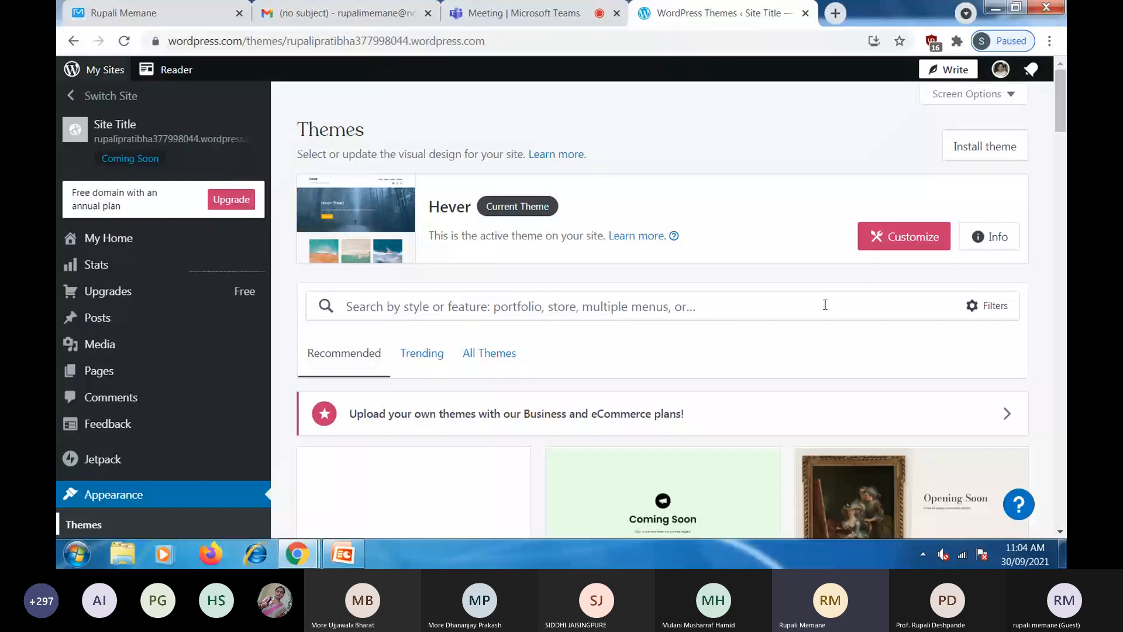
scroll(798, 273, down, 1)
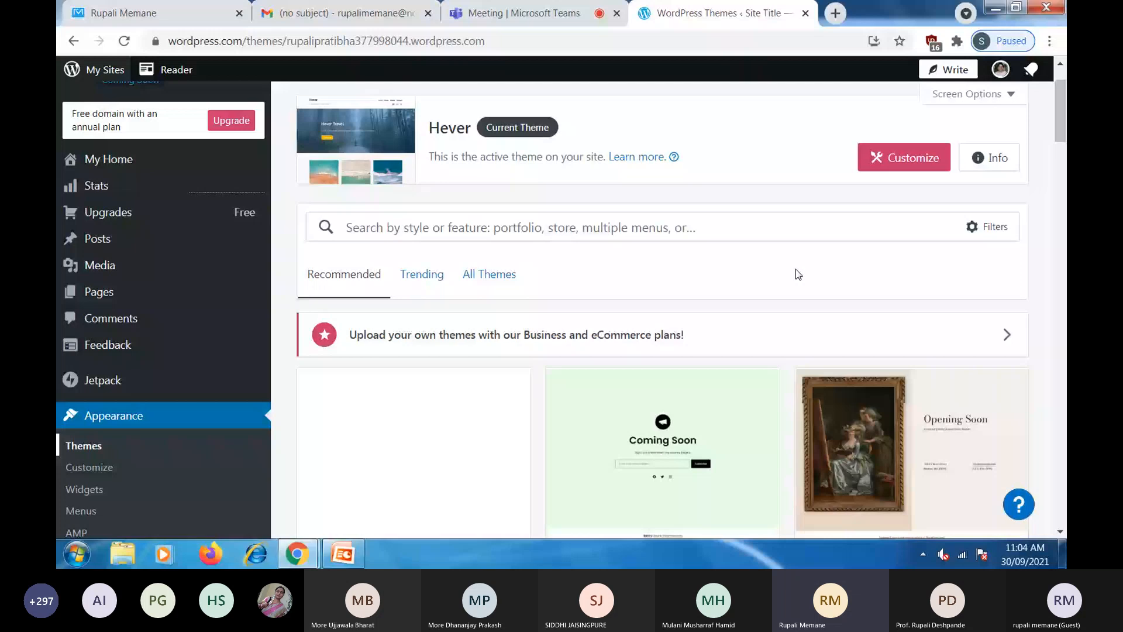
scroll(798, 273, down, 2)
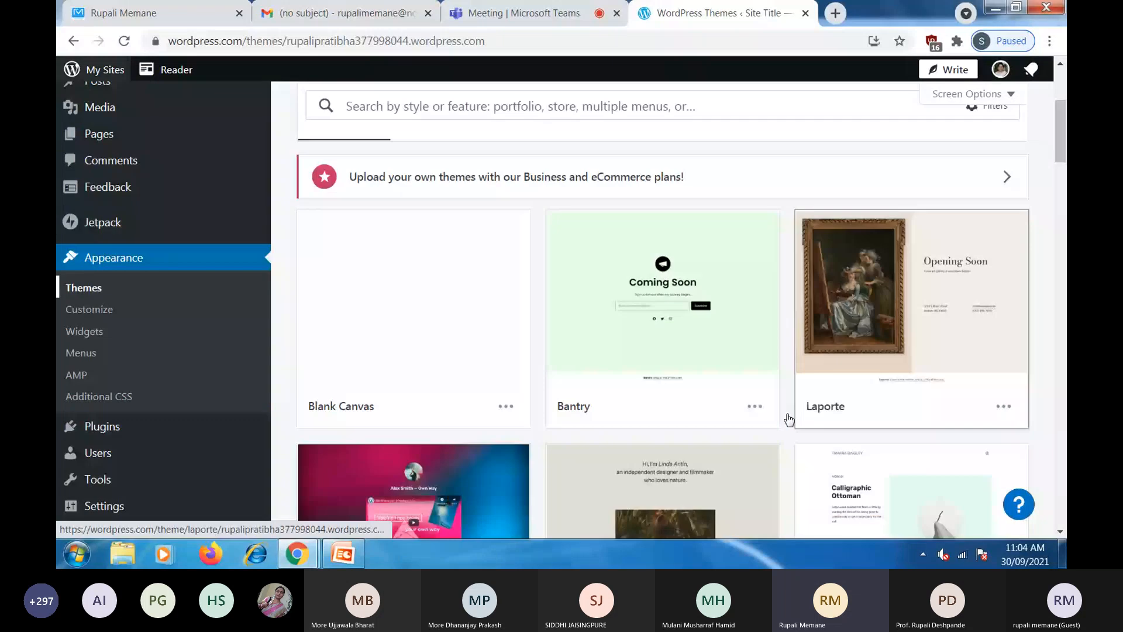
scroll(789, 418, down, 4)
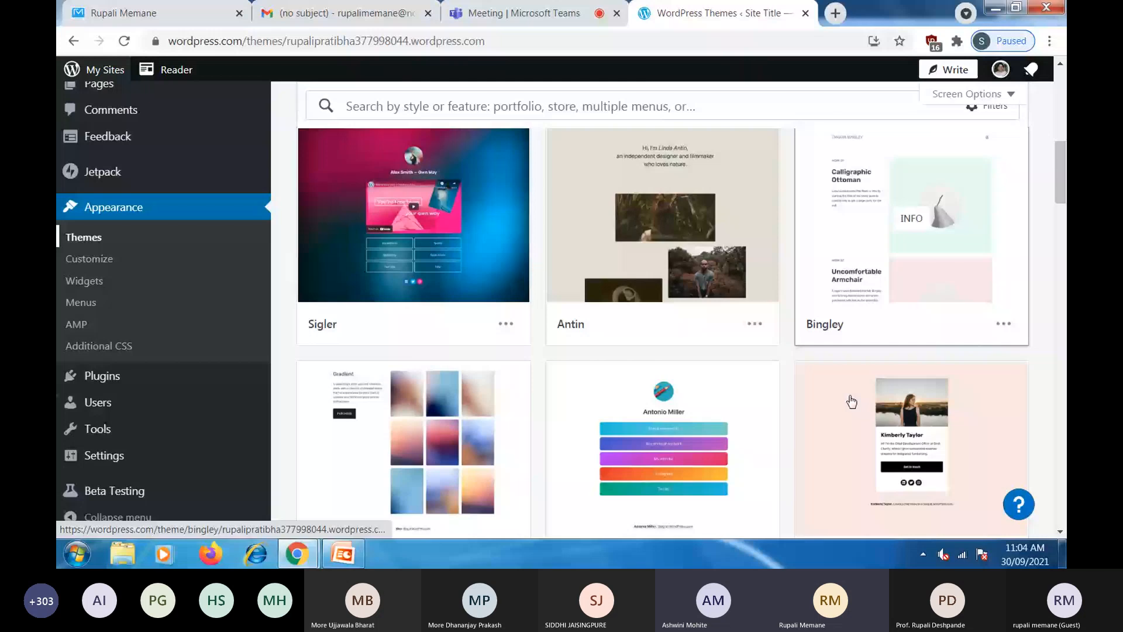
scroll(851, 401, down, 5)
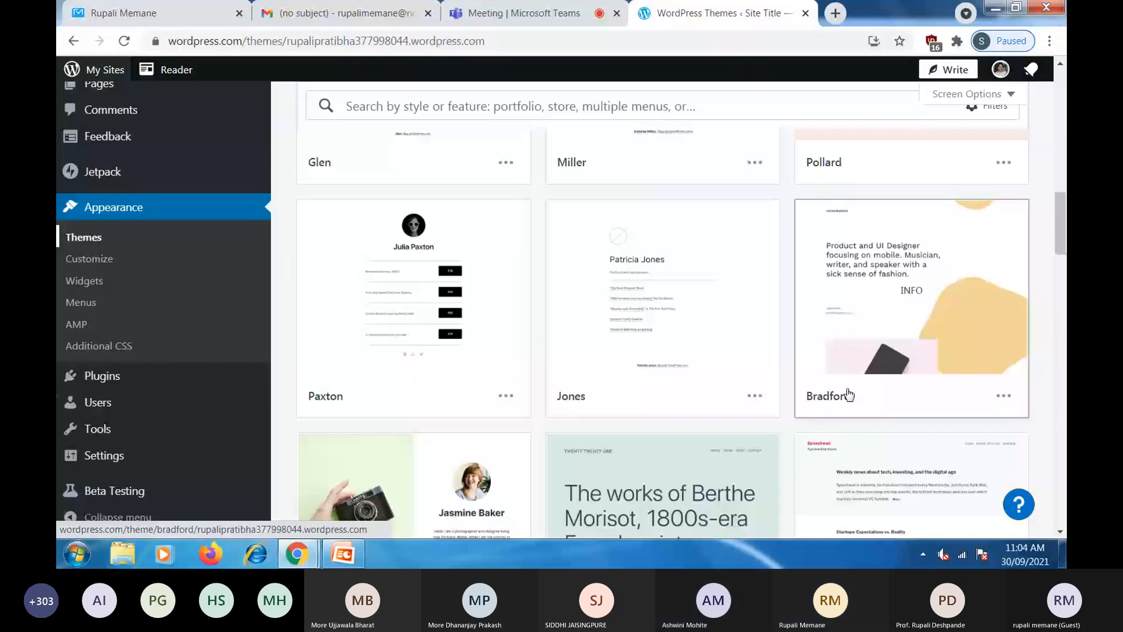
scroll(849, 395, down, 6)
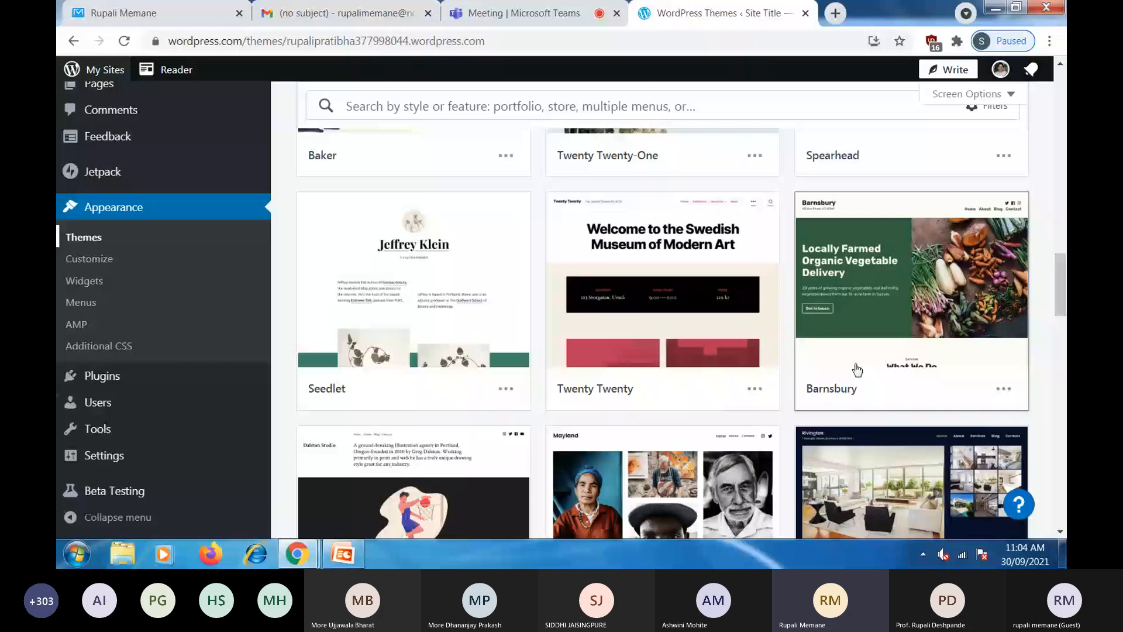
scroll(857, 370, down, 4)
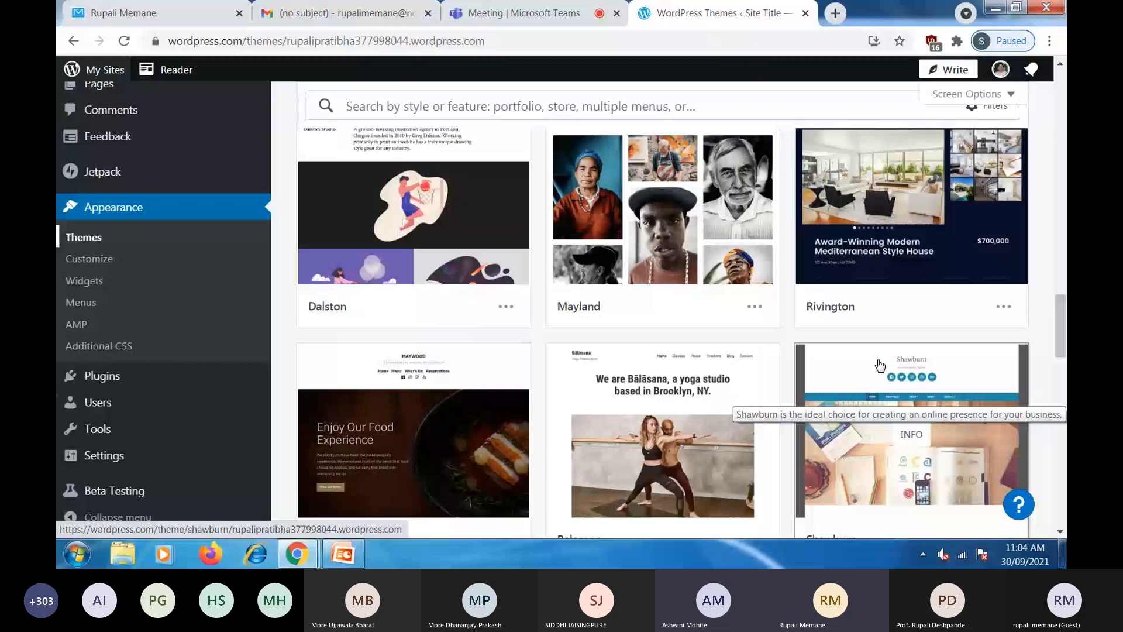
scroll(912, 386, down, 1)
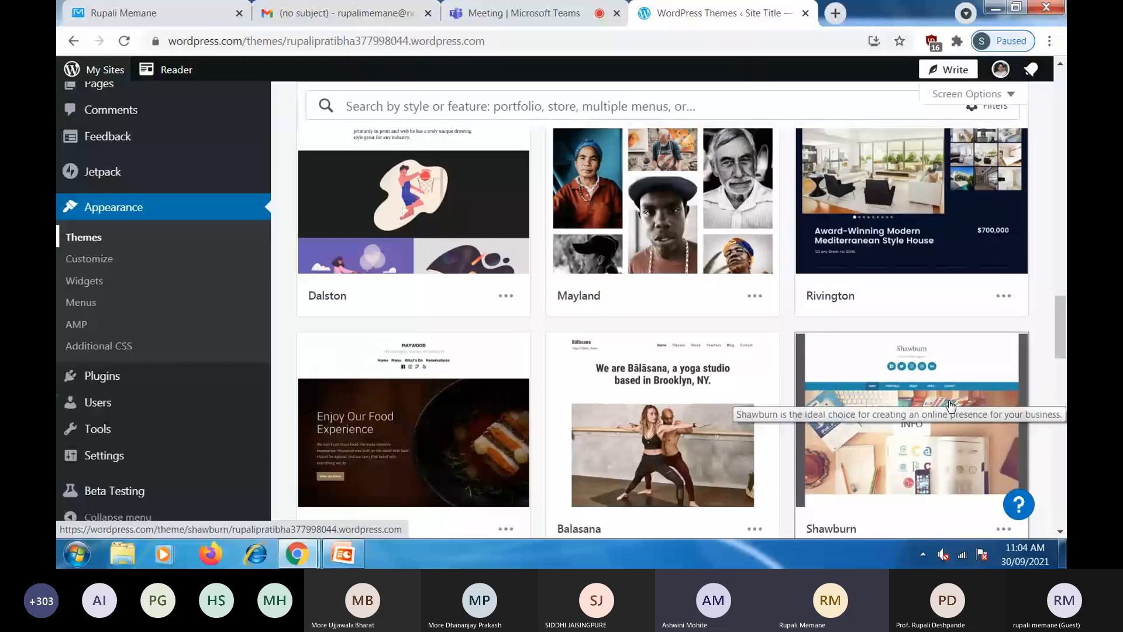
scroll(950, 404, down, 3)
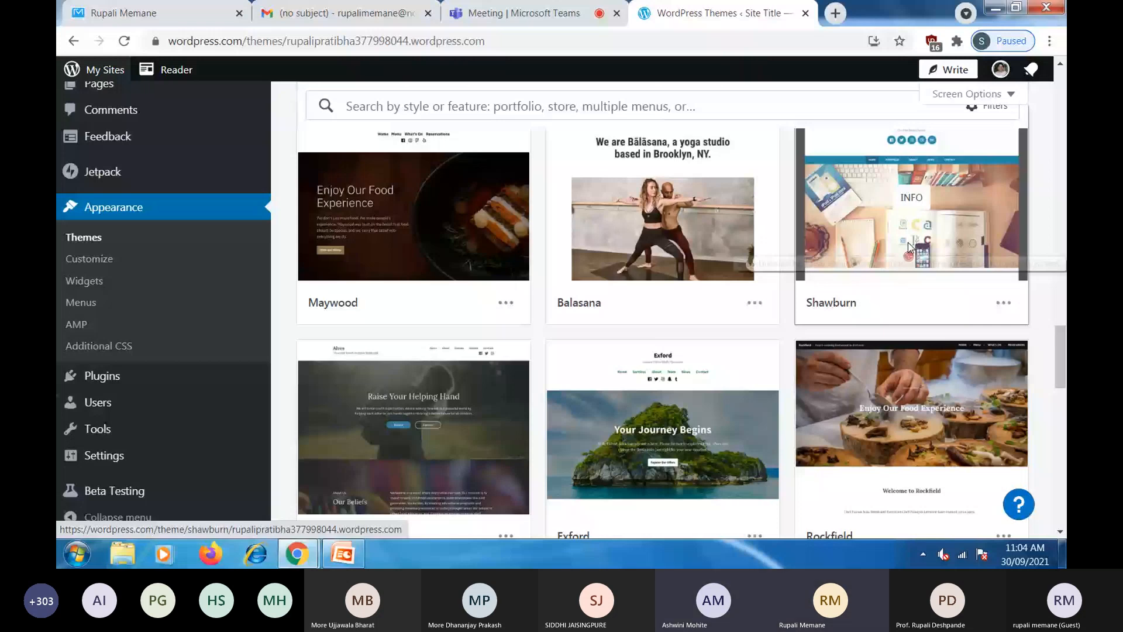
- Open the Shawburn theme's details and view its free overview and preview
click(907, 243)
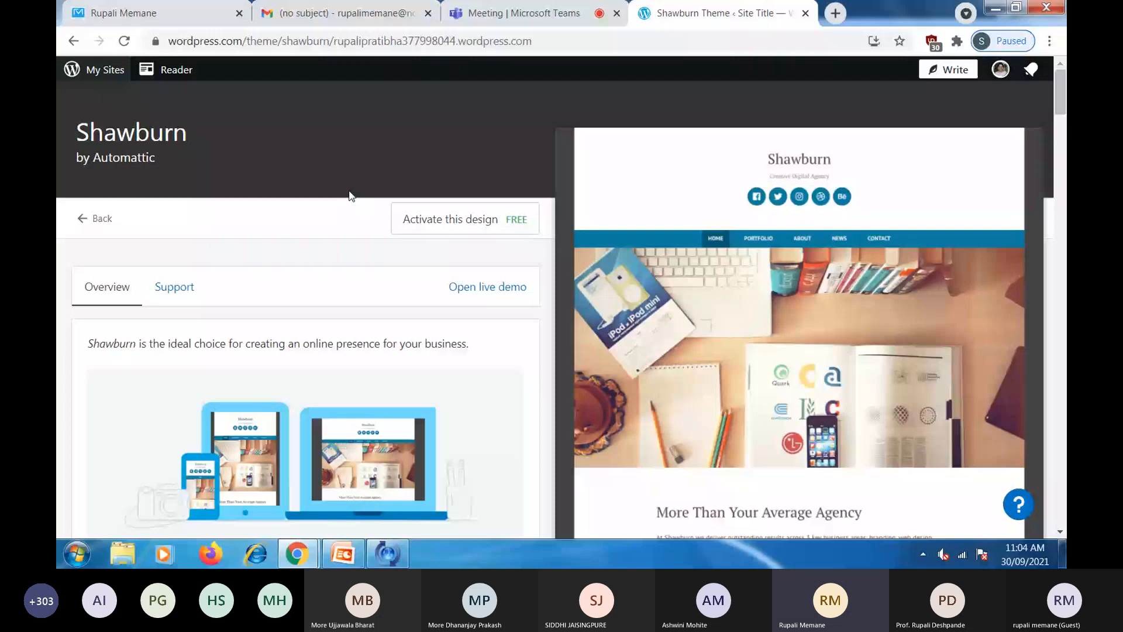
scroll(362, 425, down, 2)
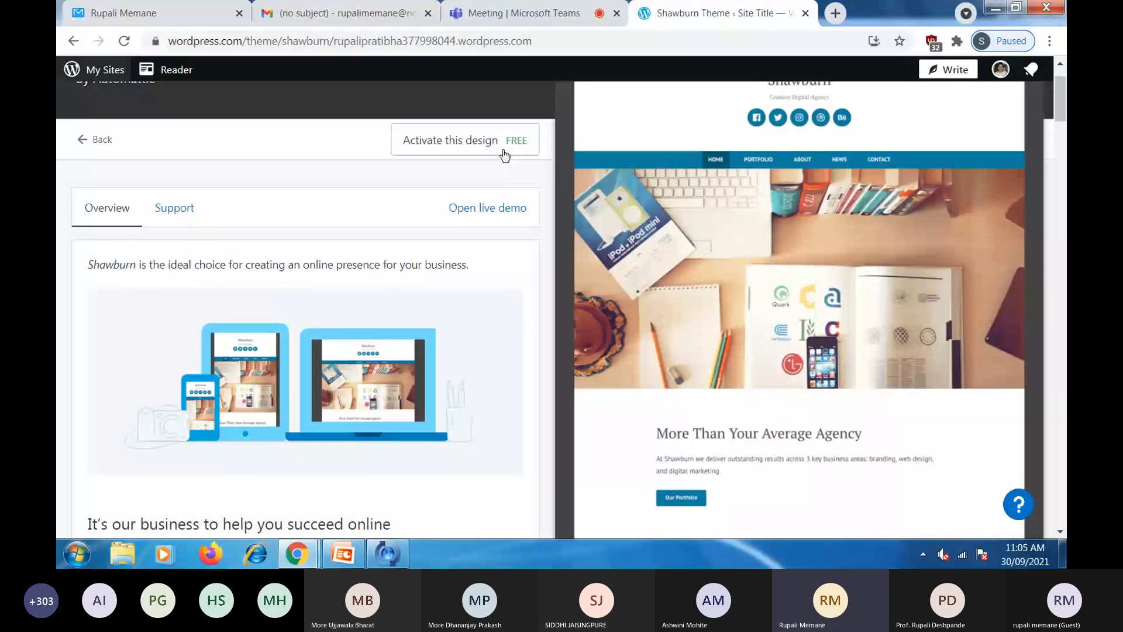
- Activate Shawburn, replacing the homepage content with the Shawburn homepage
click(450, 144)
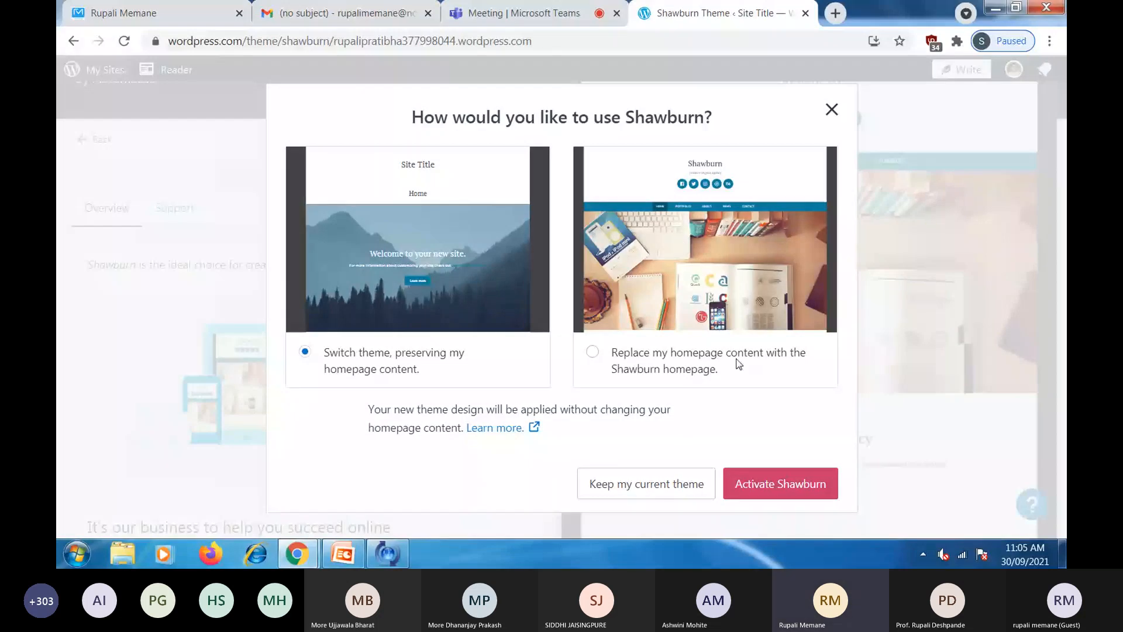
click(637, 376)
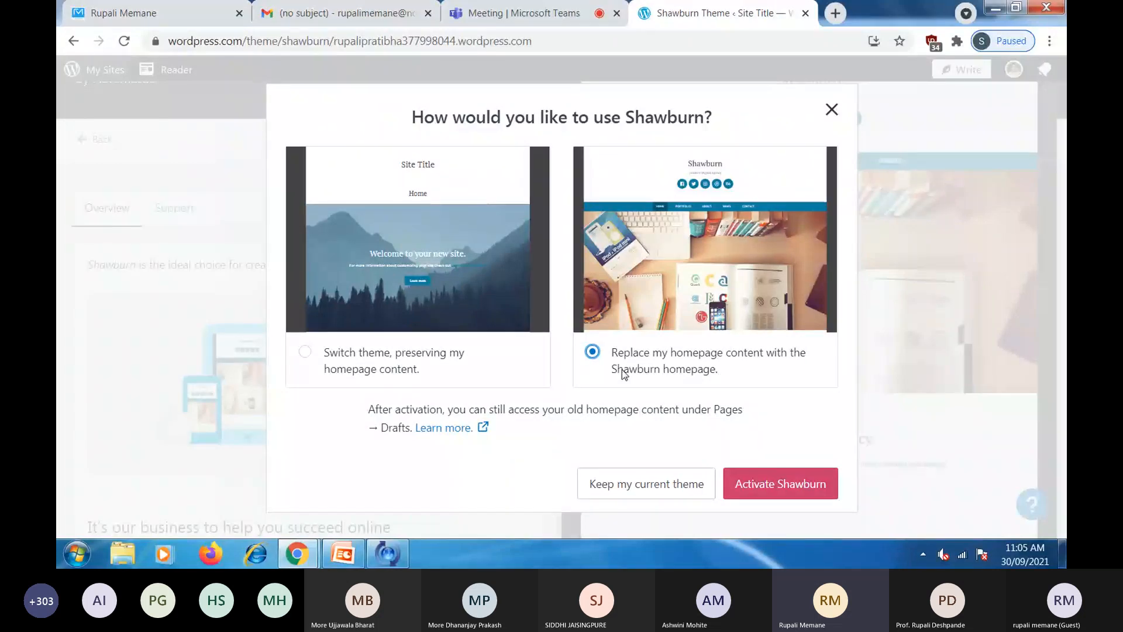
click(784, 484)
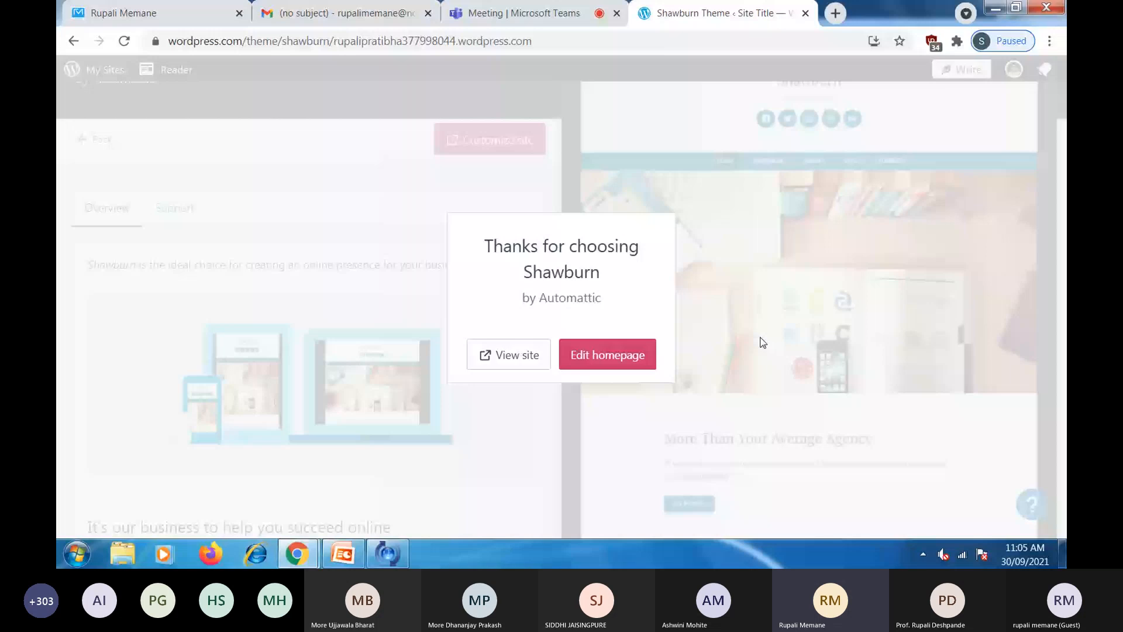
- Edit the homepage, skip the Welcome to WordPress tour, and select the Home title
click(572, 359)
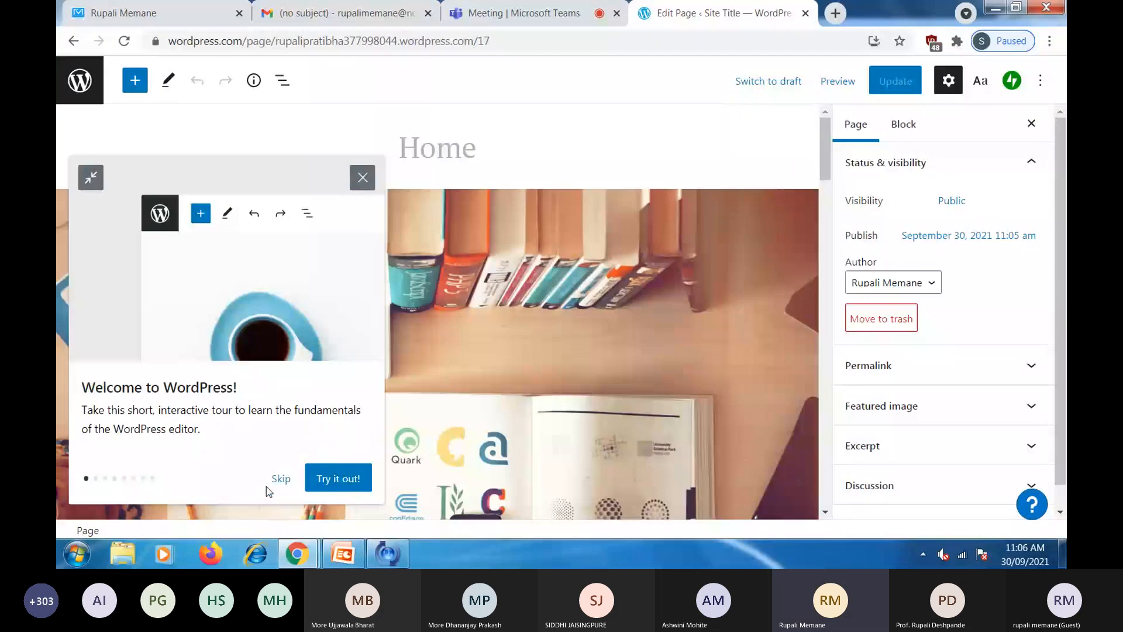
click(281, 489)
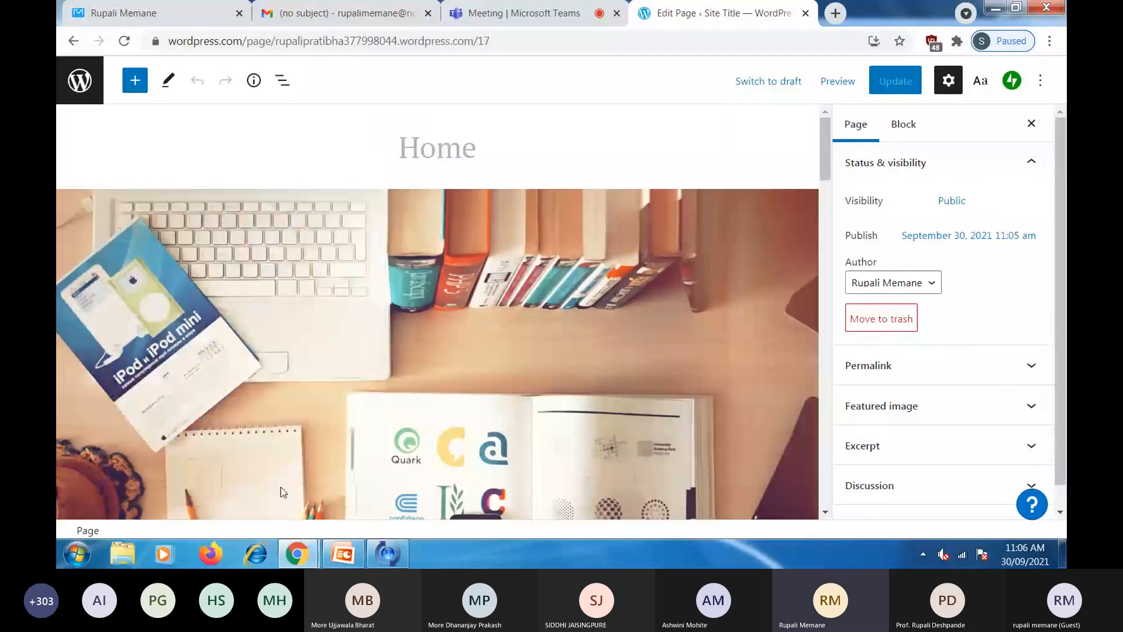
click(439, 154)
- Replace the 'Home' title with 'Welcome to My Webpage'
double_click(440, 153)
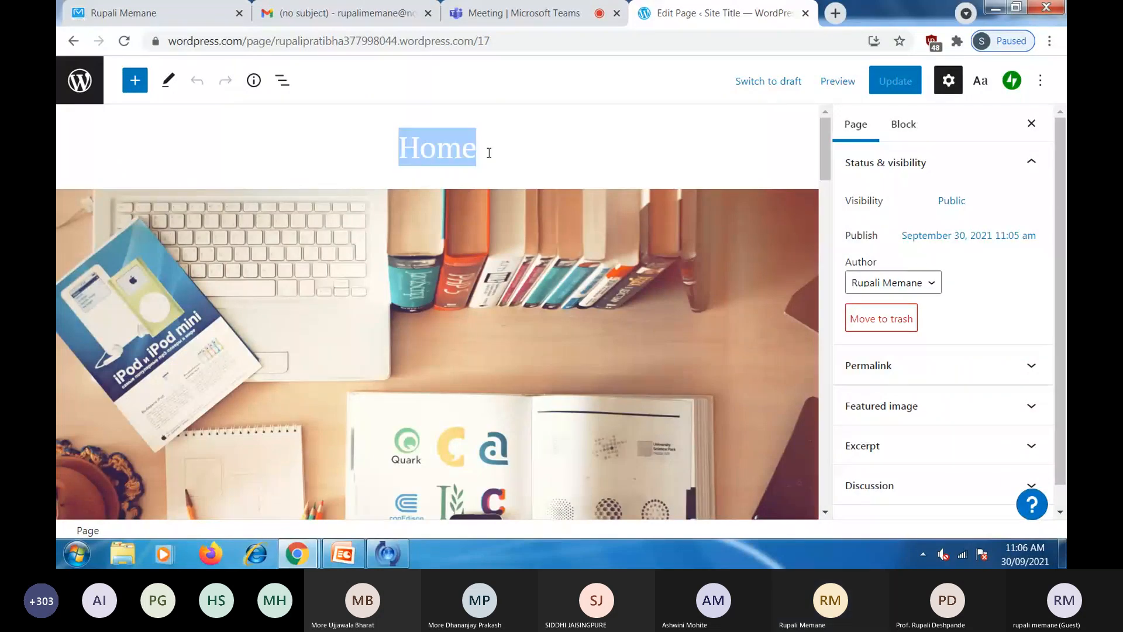
text(Welcom)
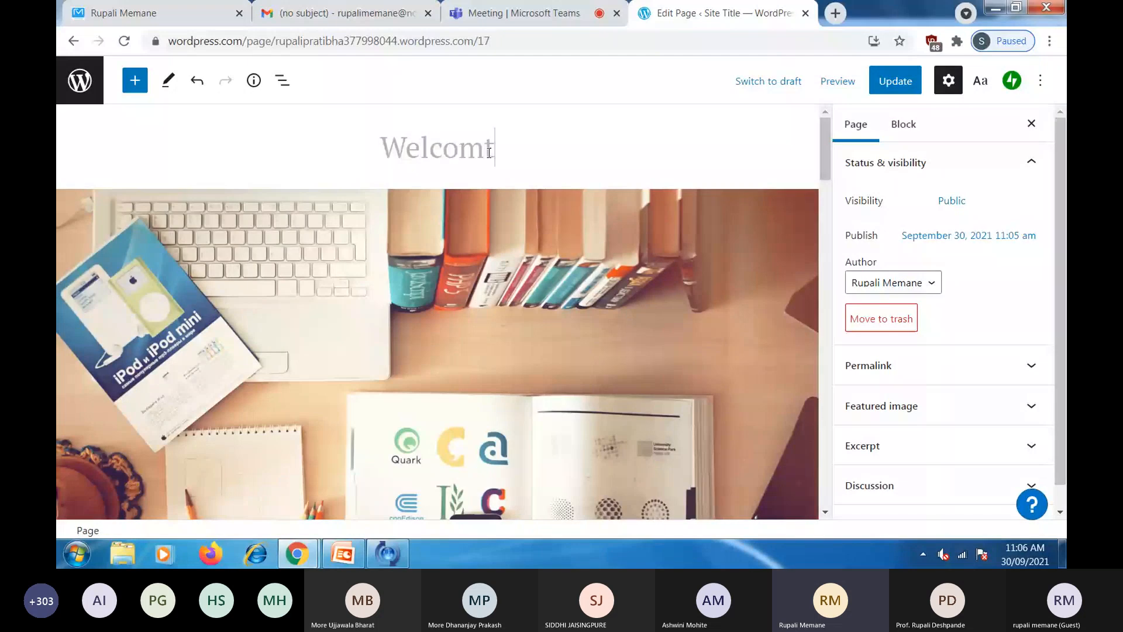
text(e t)
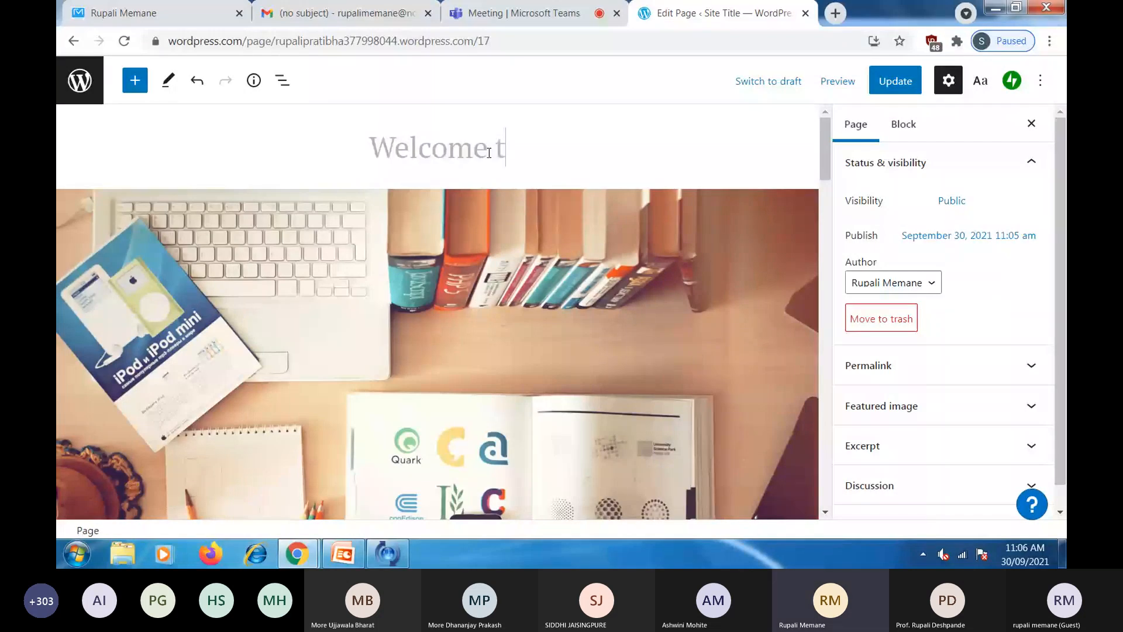
text(o My )
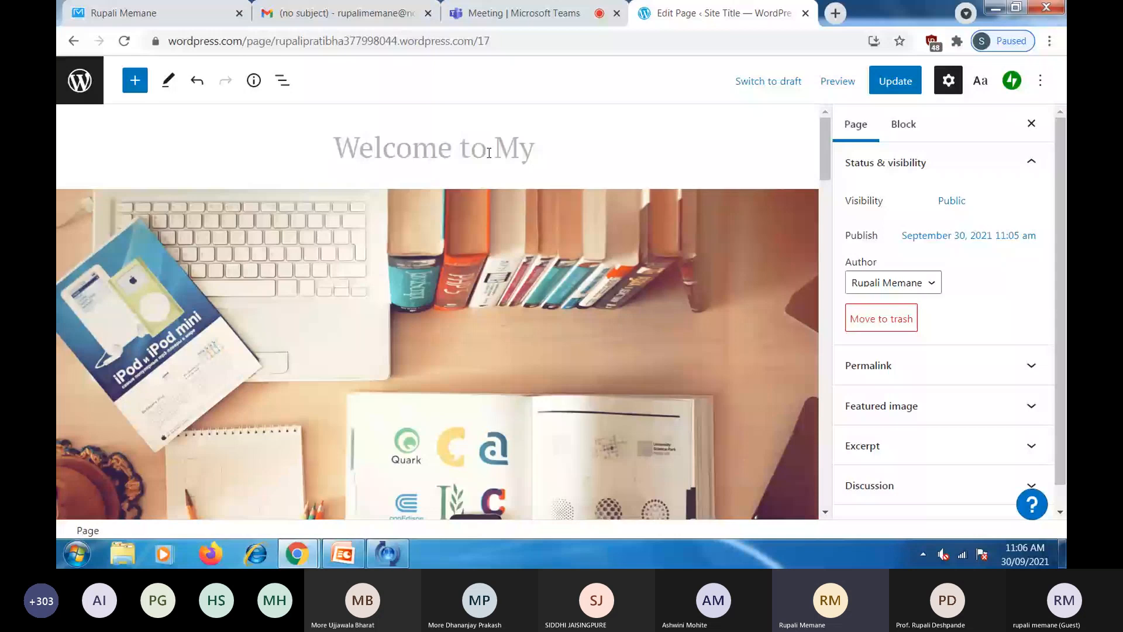
text(Webpage)
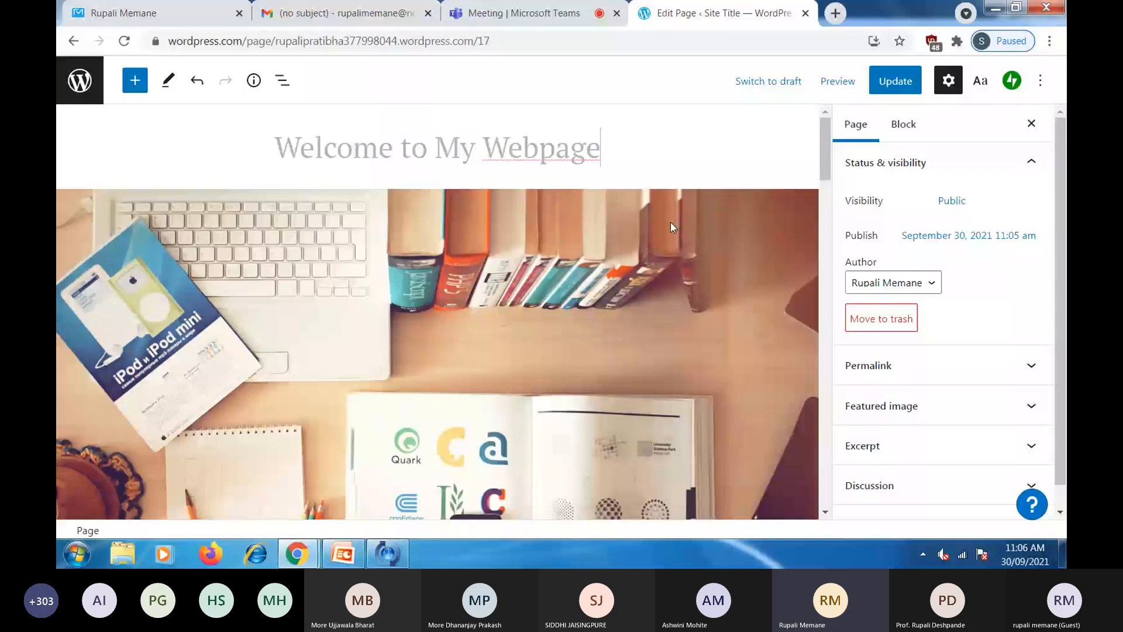
scroll(670, 223, down, 2)
scroll(670, 223, down, 2)
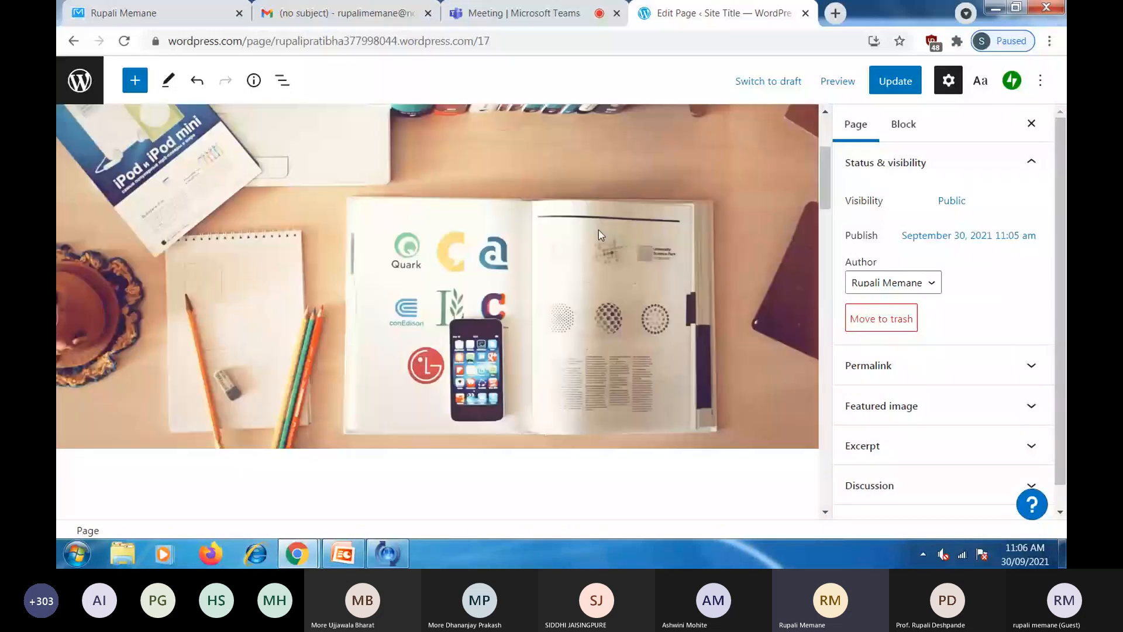
scroll(414, 197, up, 1)
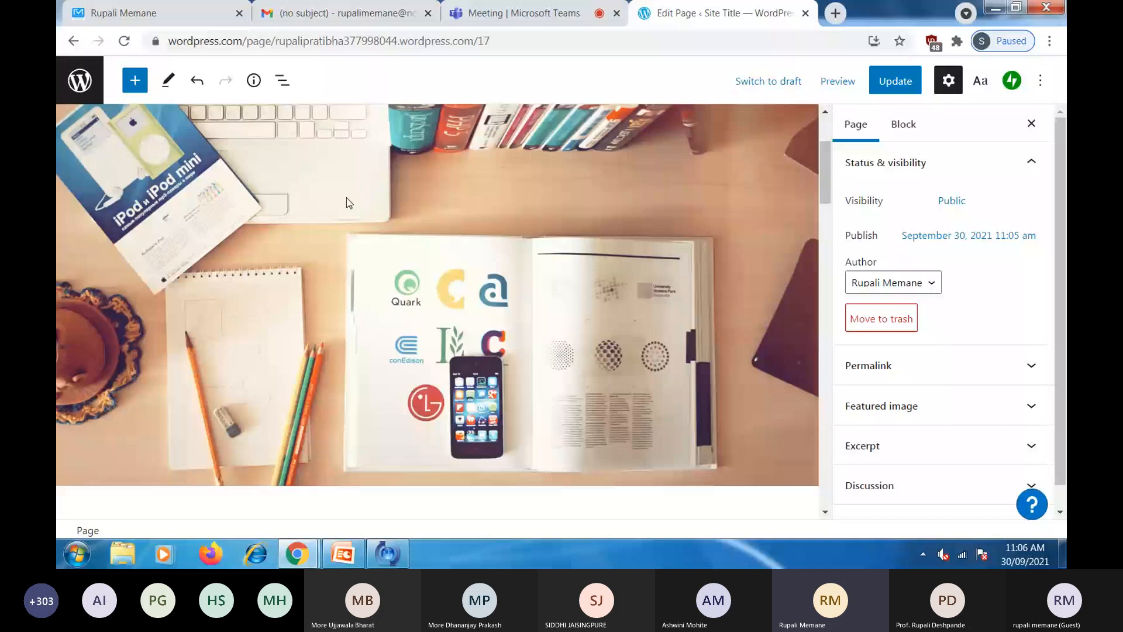
- Select the homepage header cover block and show its Replace sources: Media Library, Google Photos, Pexels, Upload
click(432, 235)
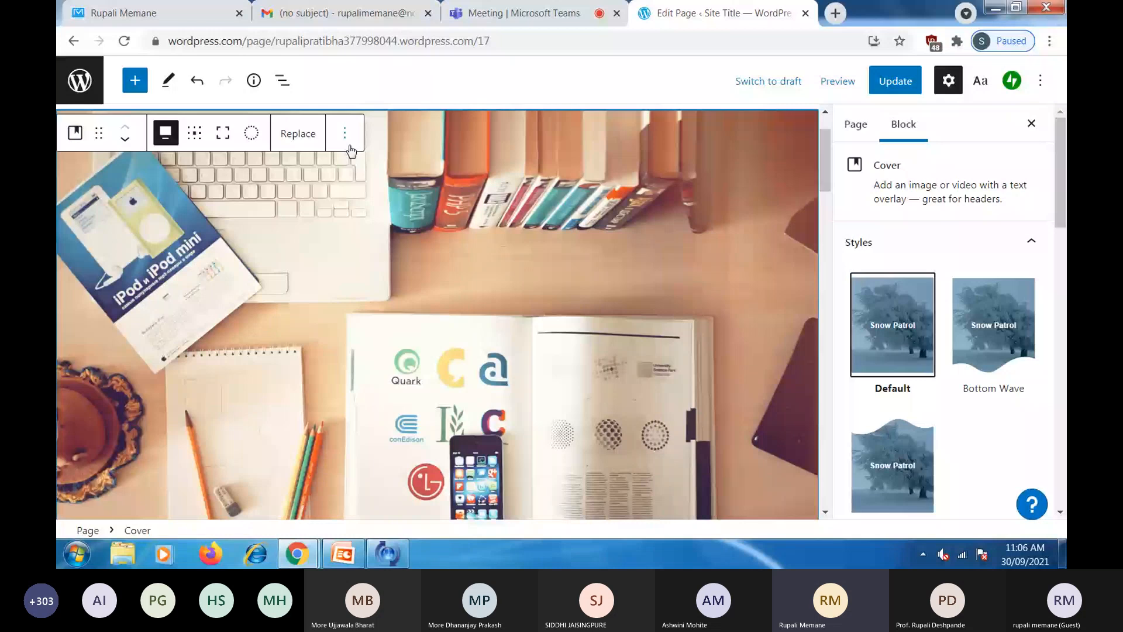
click(299, 142)
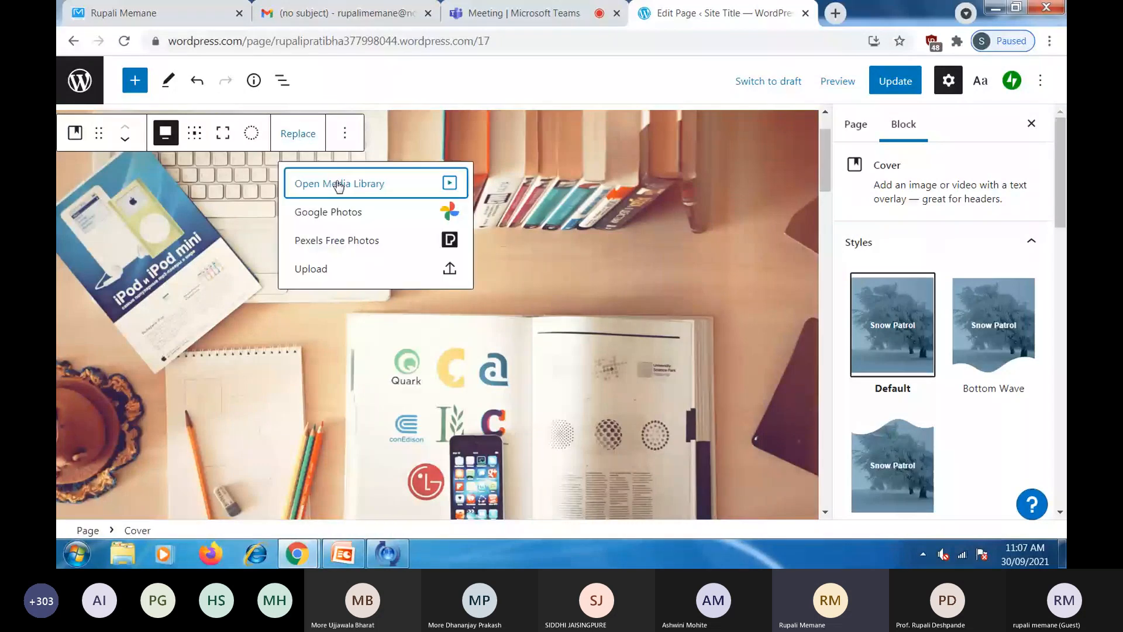
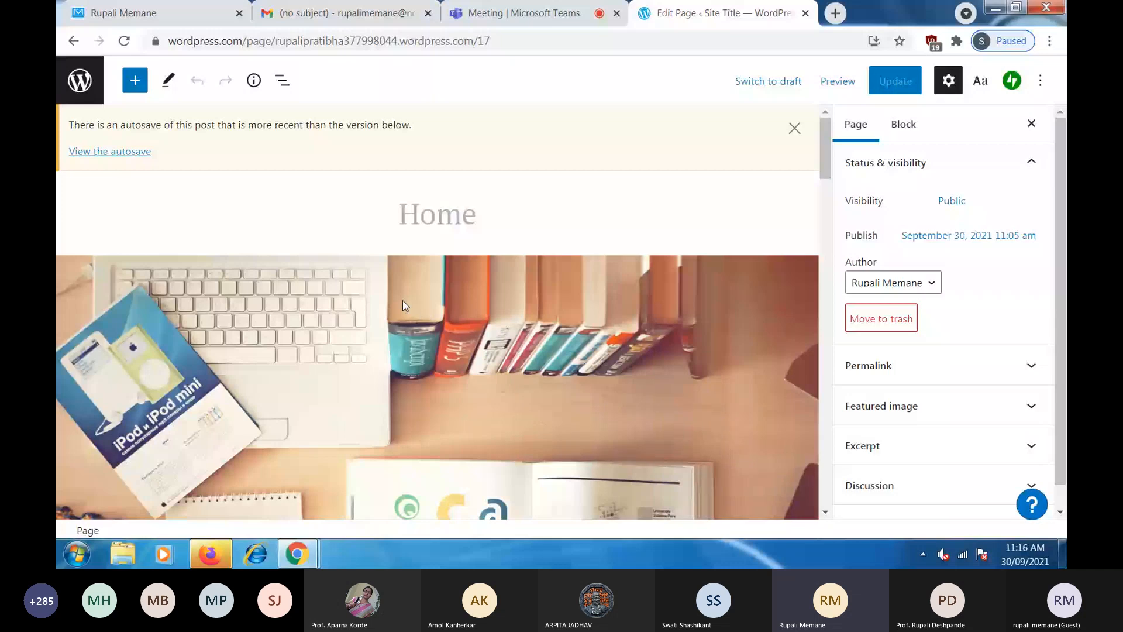
- Select the Home page's desk cover block and show its Replace options
click(402, 300)
scroll(456, 202, down, 3)
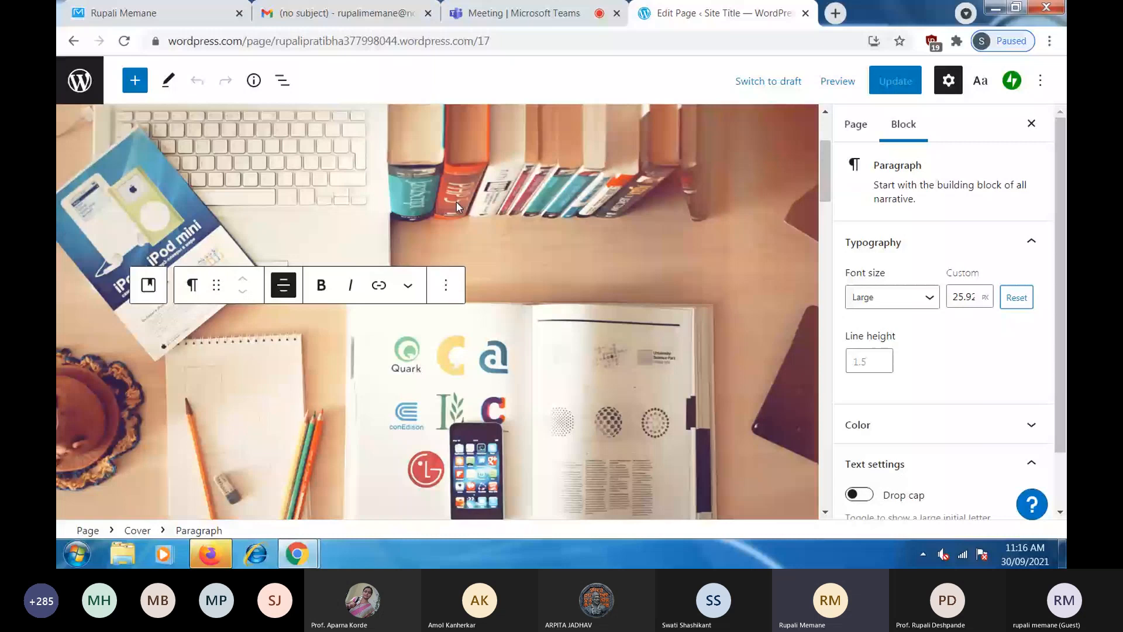
scroll(456, 202, up, 3)
click(489, 307)
scroll(409, 234, down, 2)
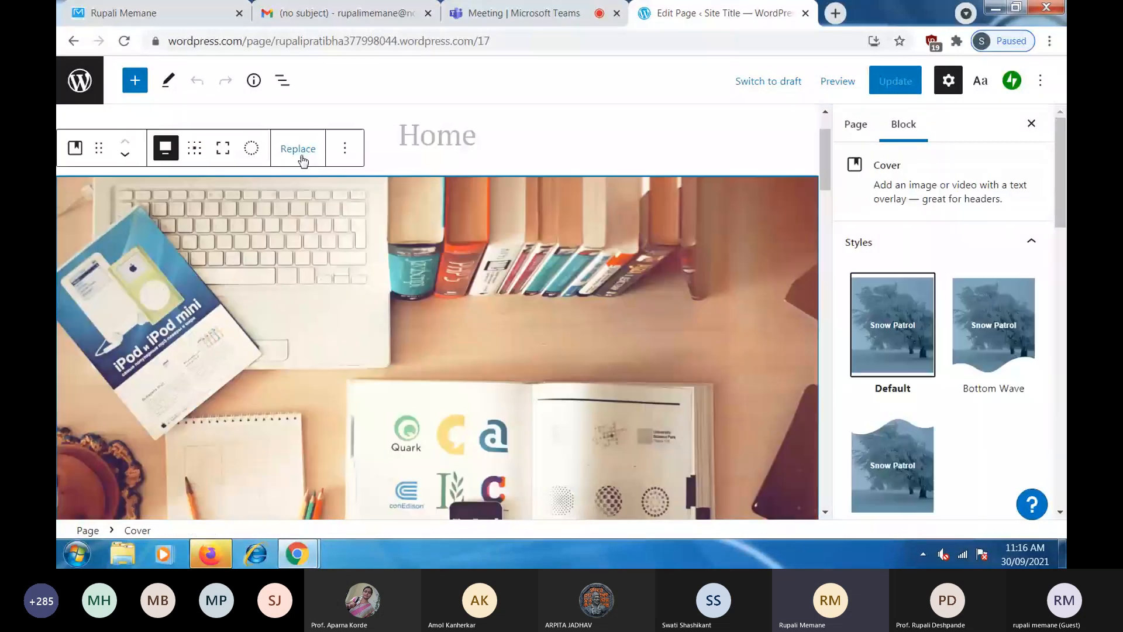
click(301, 155)
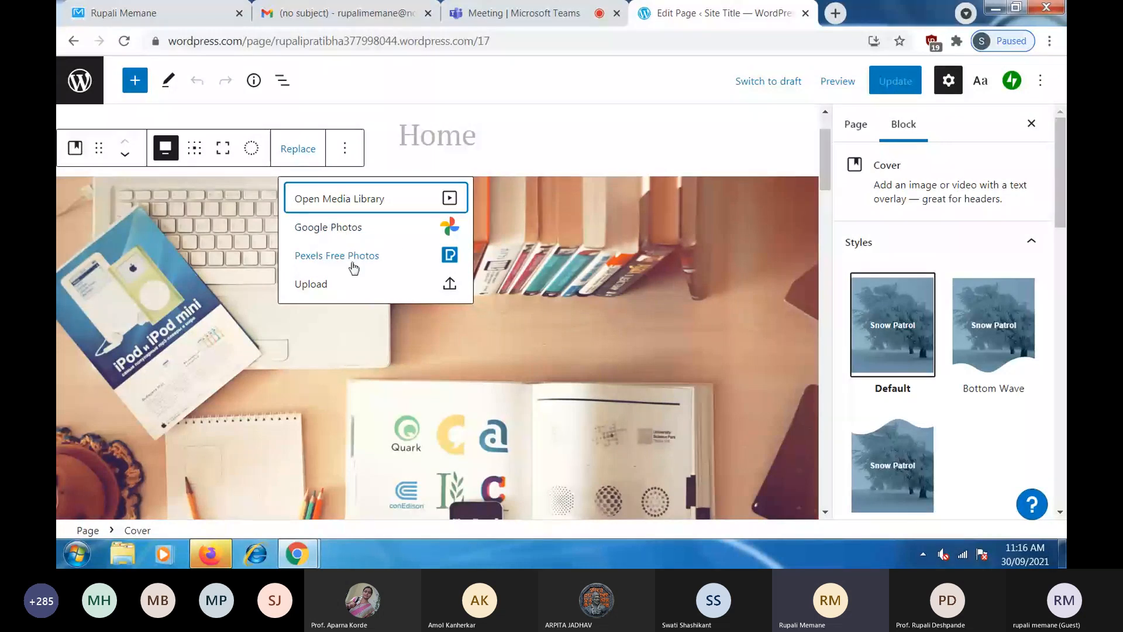
- Swap the desk cover for the lake-shore photo found by searching 'river' in Pexels Free Photos
click(451, 233)
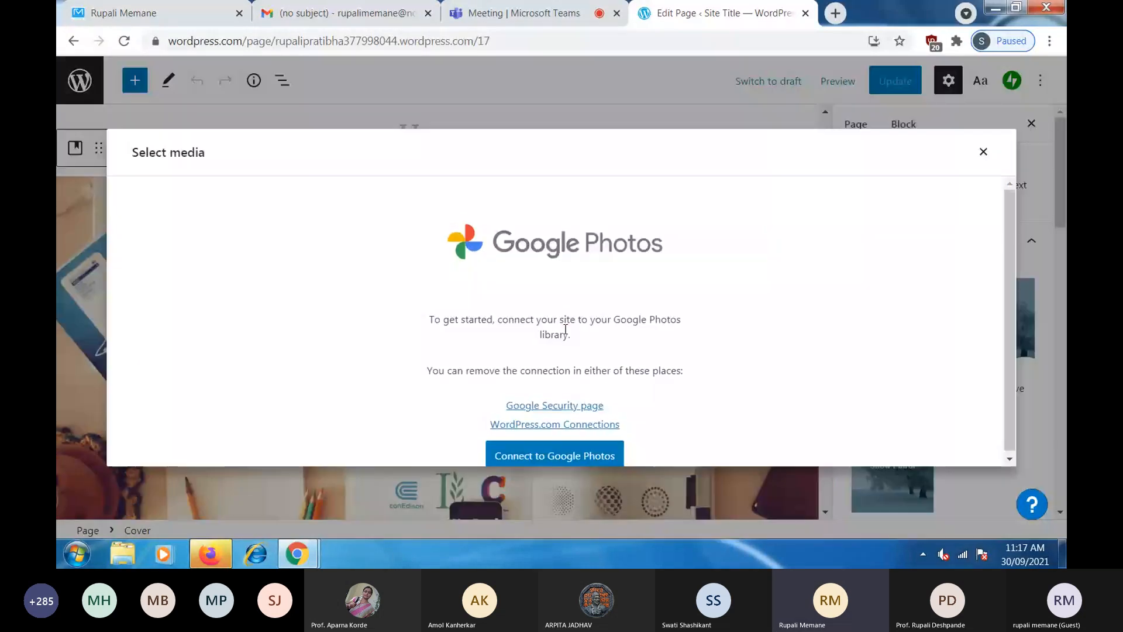
click(1048, 120)
click(321, 148)
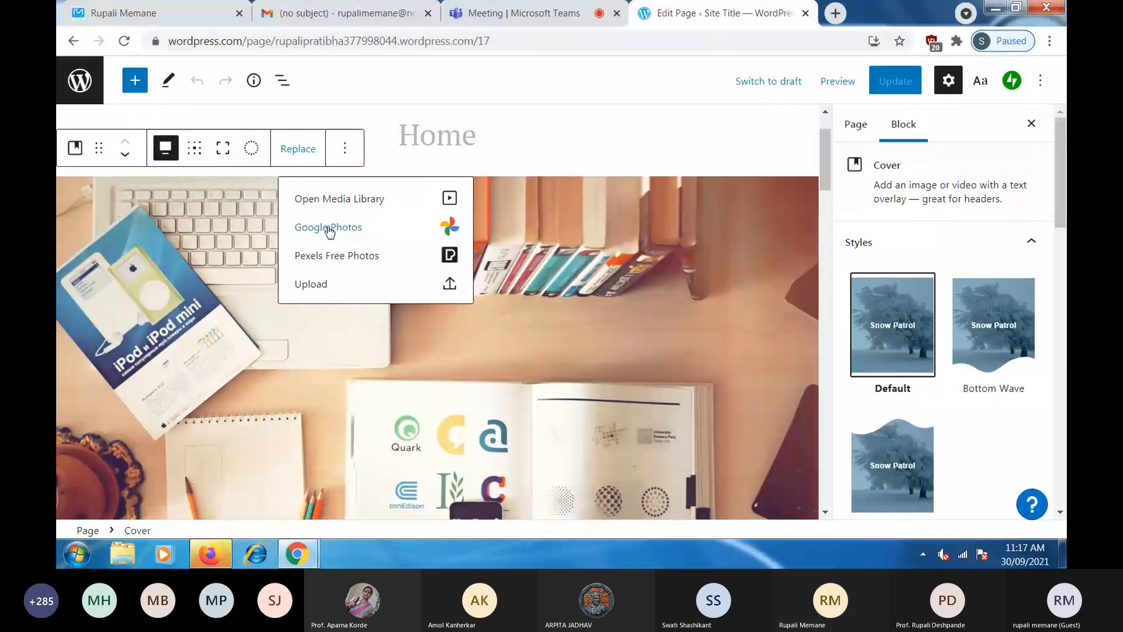
click(446, 256)
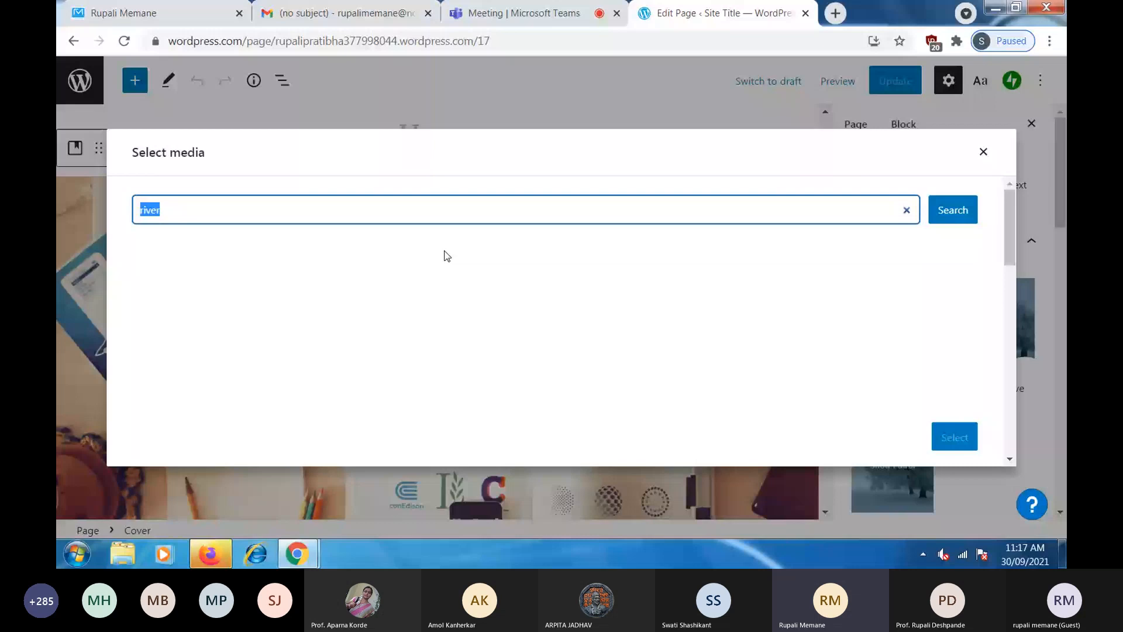
scroll(661, 341, down, 1)
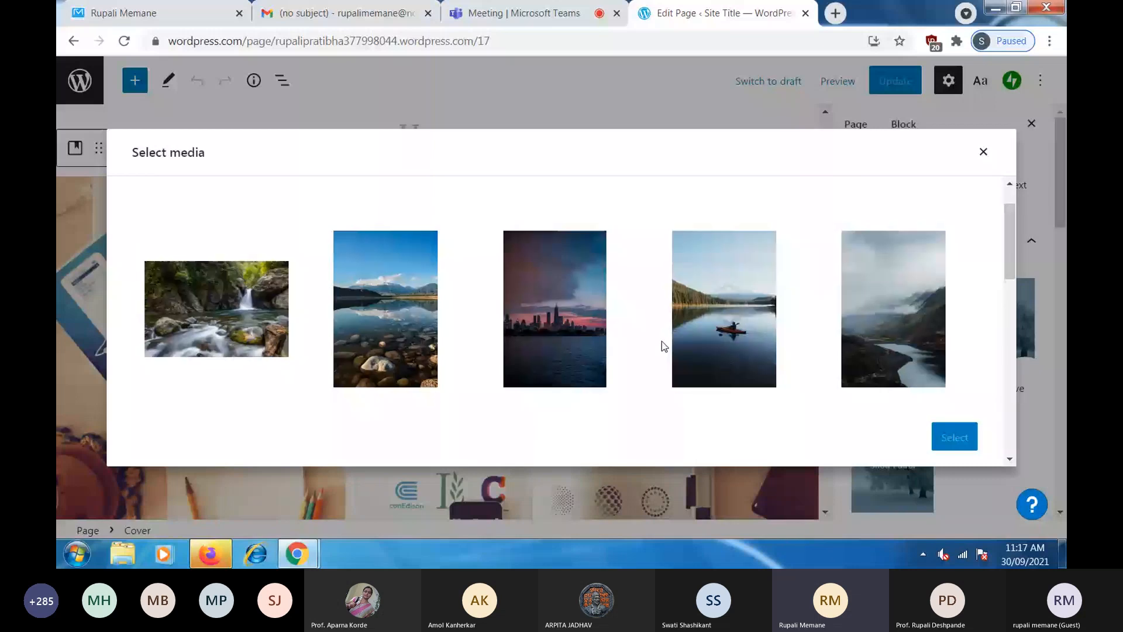
scroll(661, 342, down, 3)
click(409, 318)
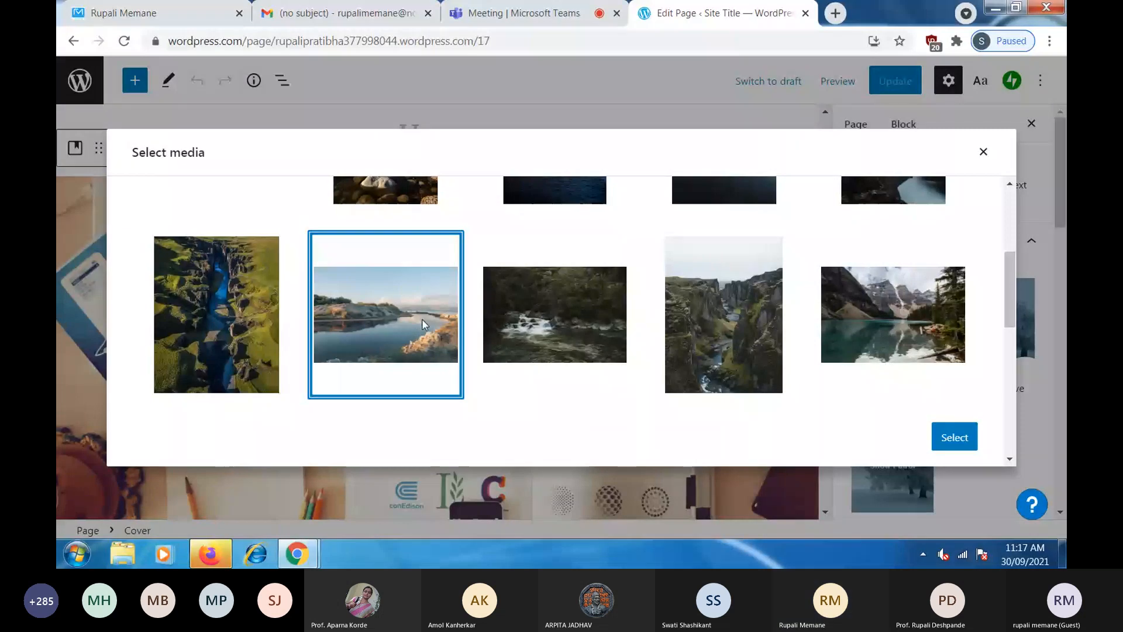
click(951, 437)
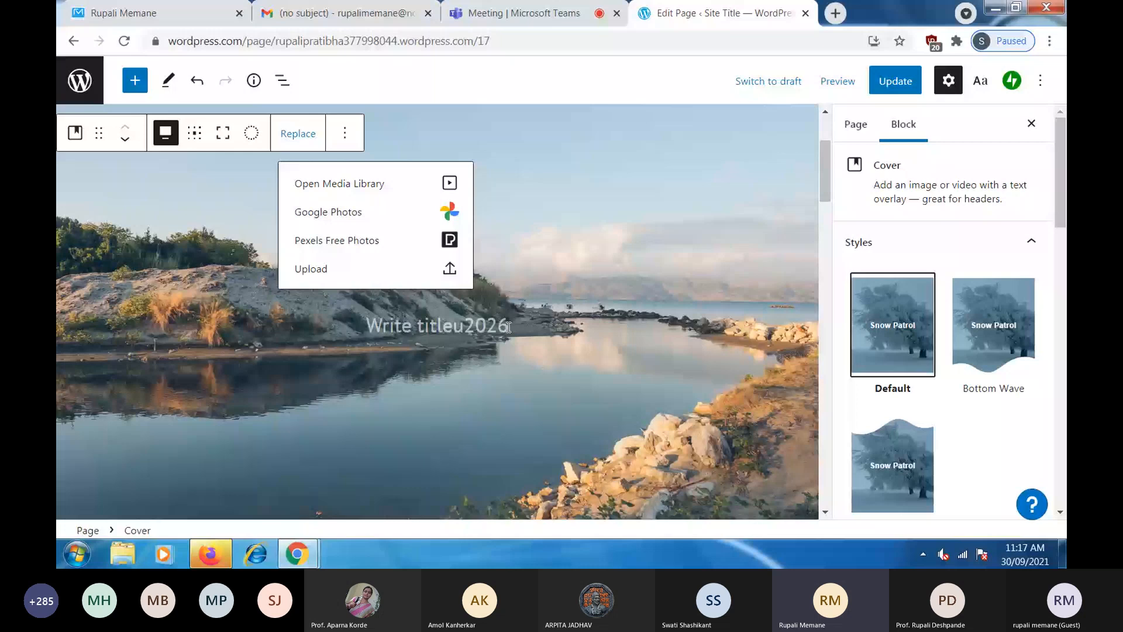
- Try Bottom Wave on the lakeside Cover block, then switch to the third style thumbnail
click(401, 347)
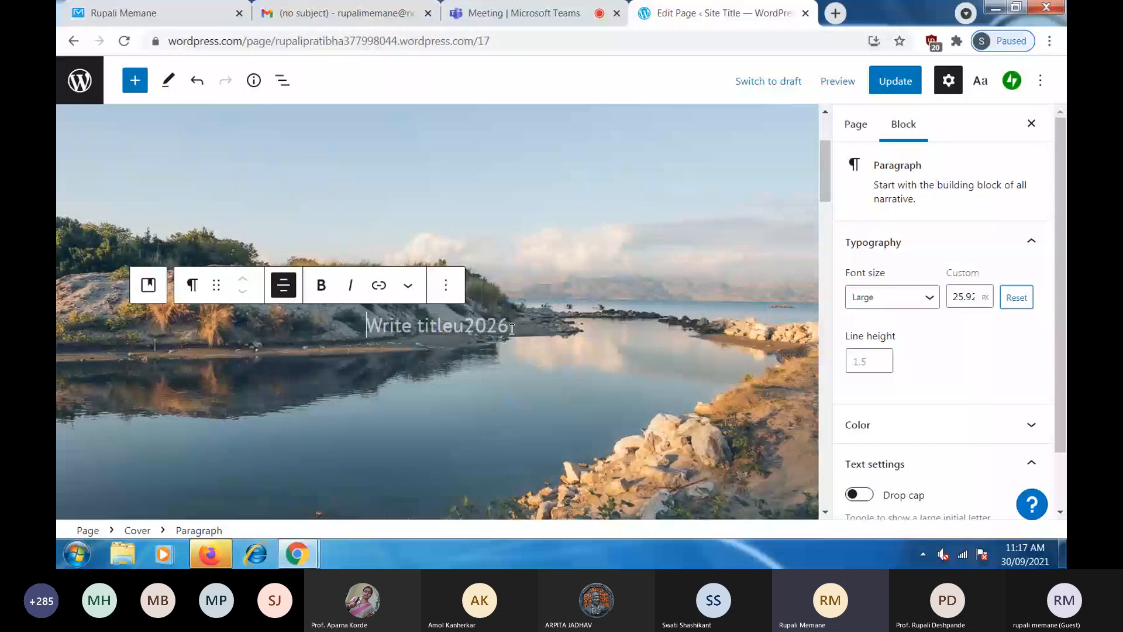
scroll(311, 295, down, 1)
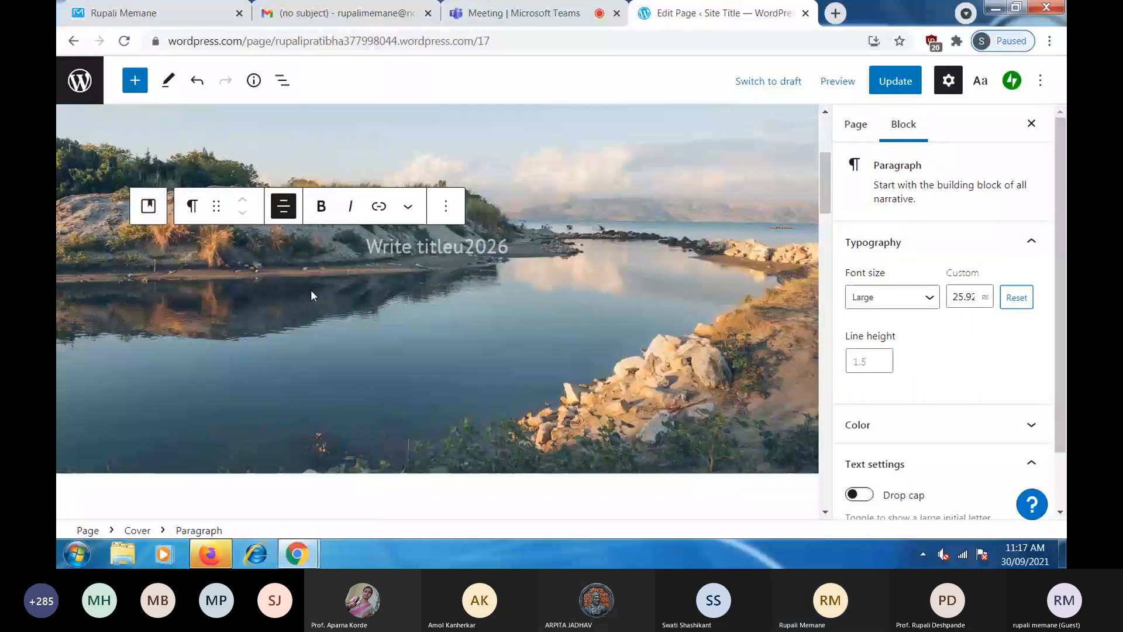
click(687, 333)
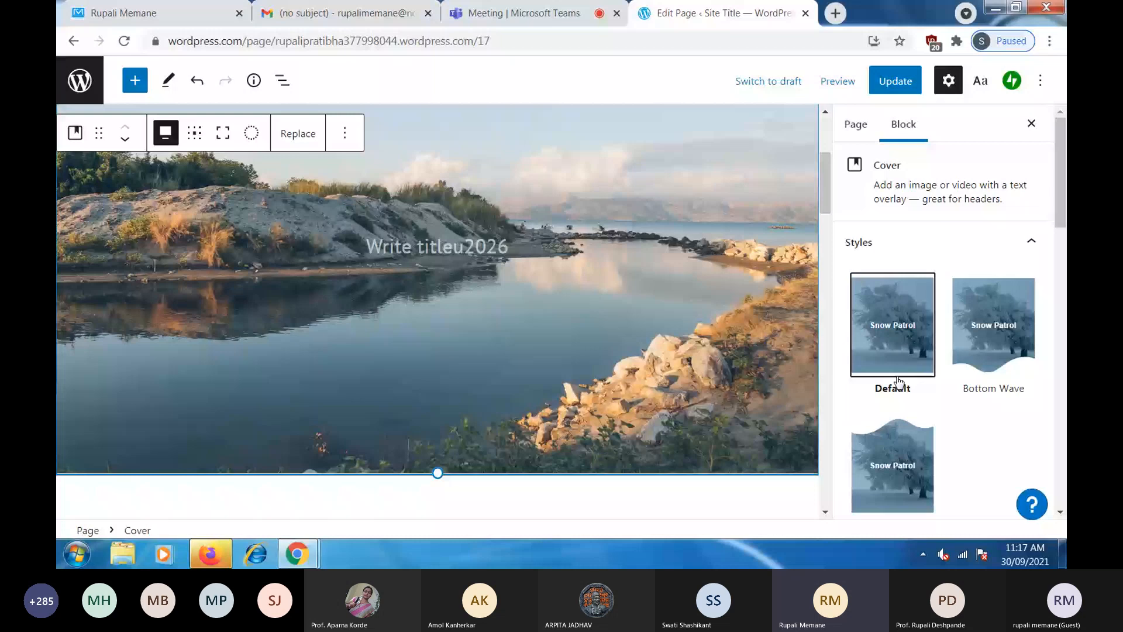
click(964, 339)
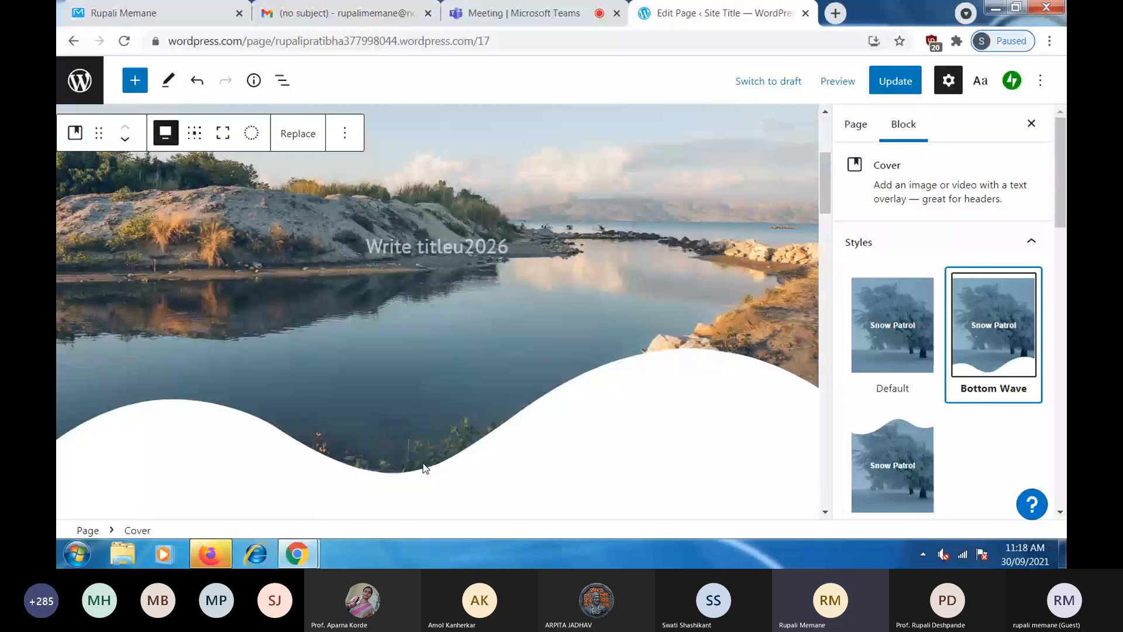
click(910, 479)
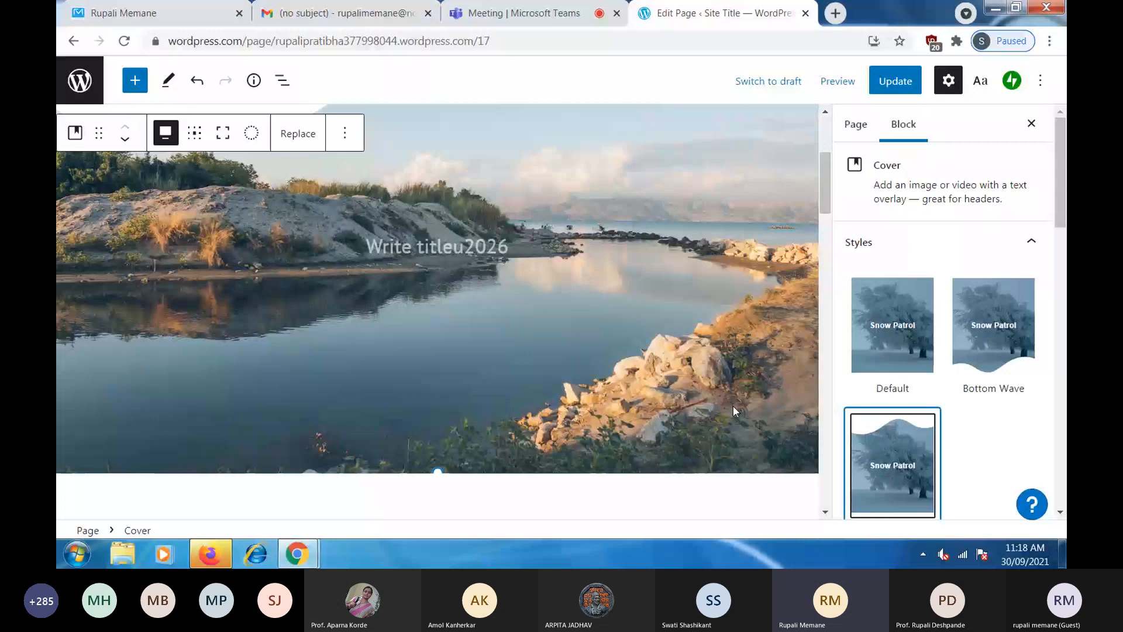
scroll(663, 384, down, 2)
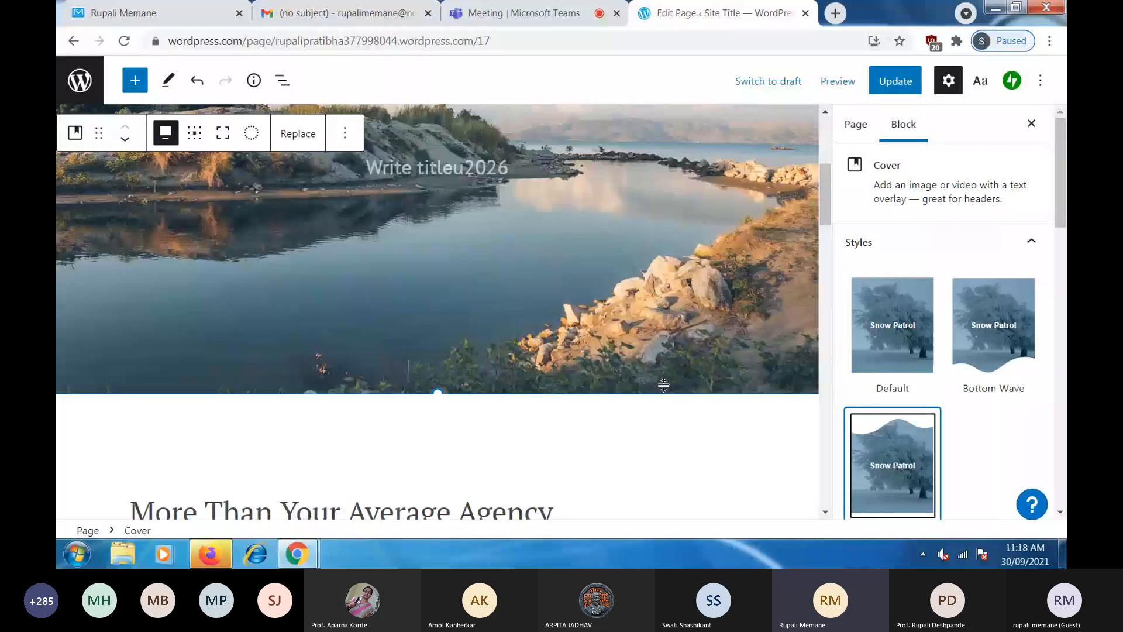
scroll(663, 384, down, 2)
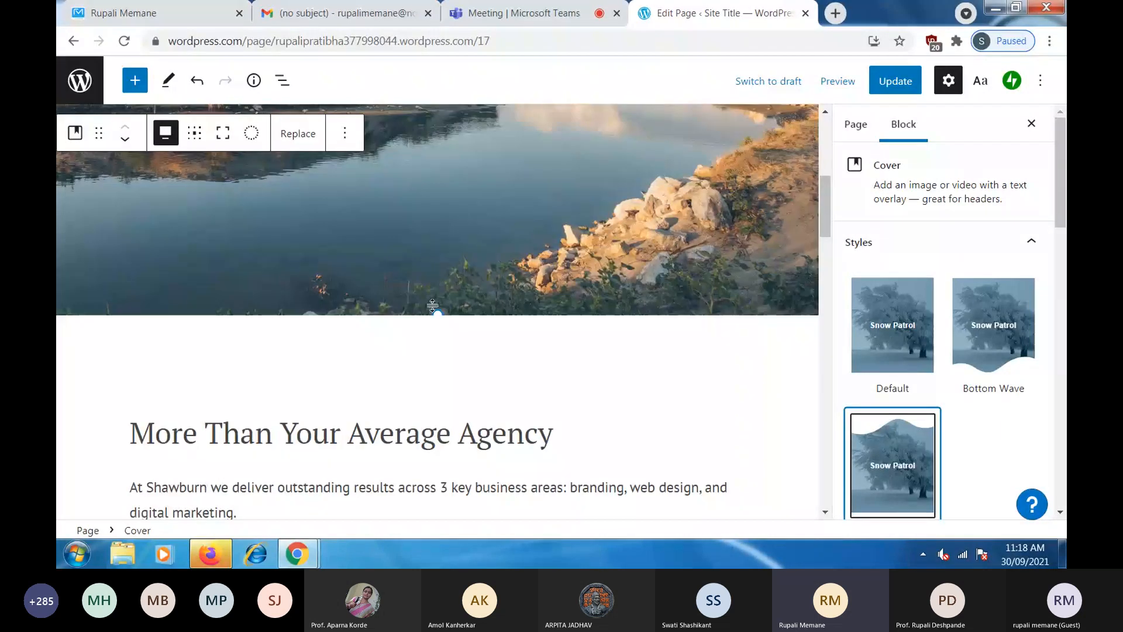
scroll(174, 353, down, 2)
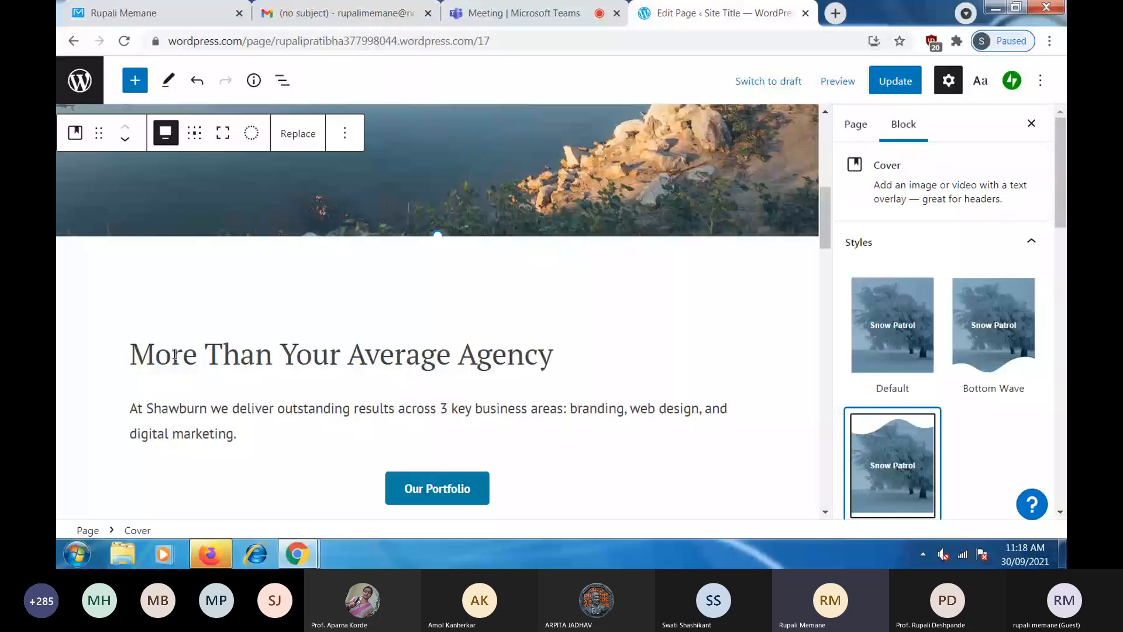
scroll(174, 353, down, 2)
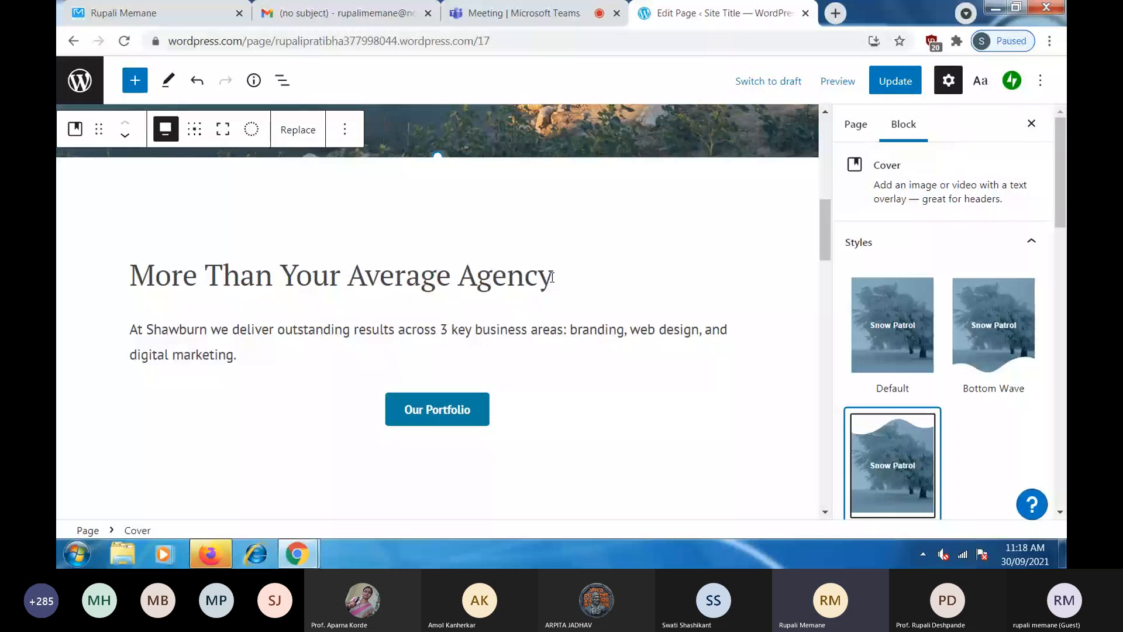
click(147, 15)
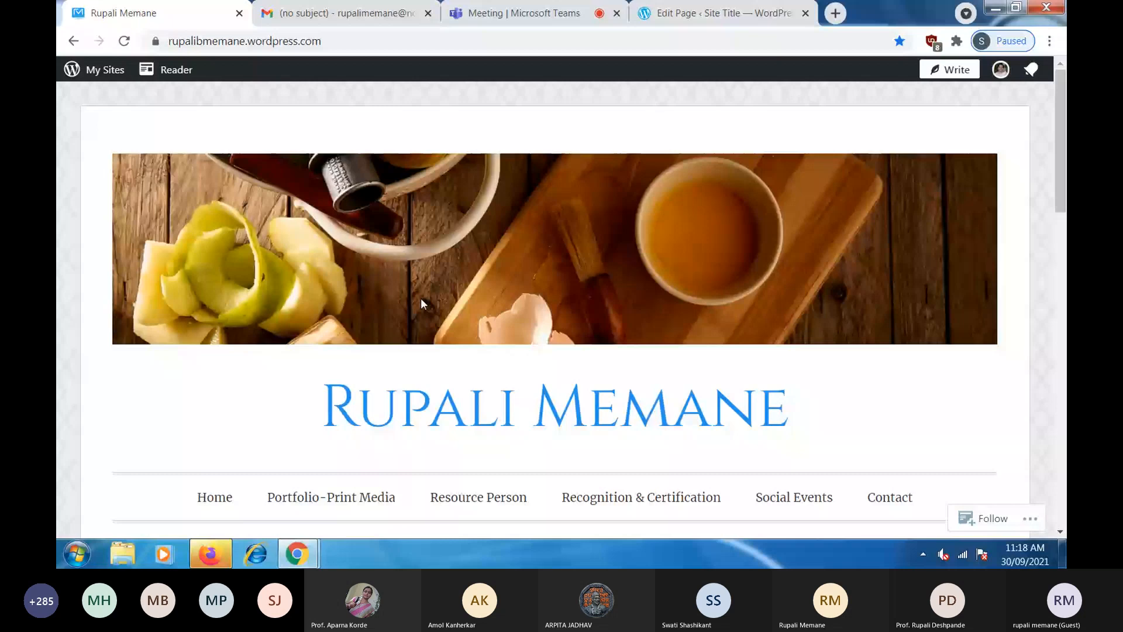
scroll(421, 301, down, 8)
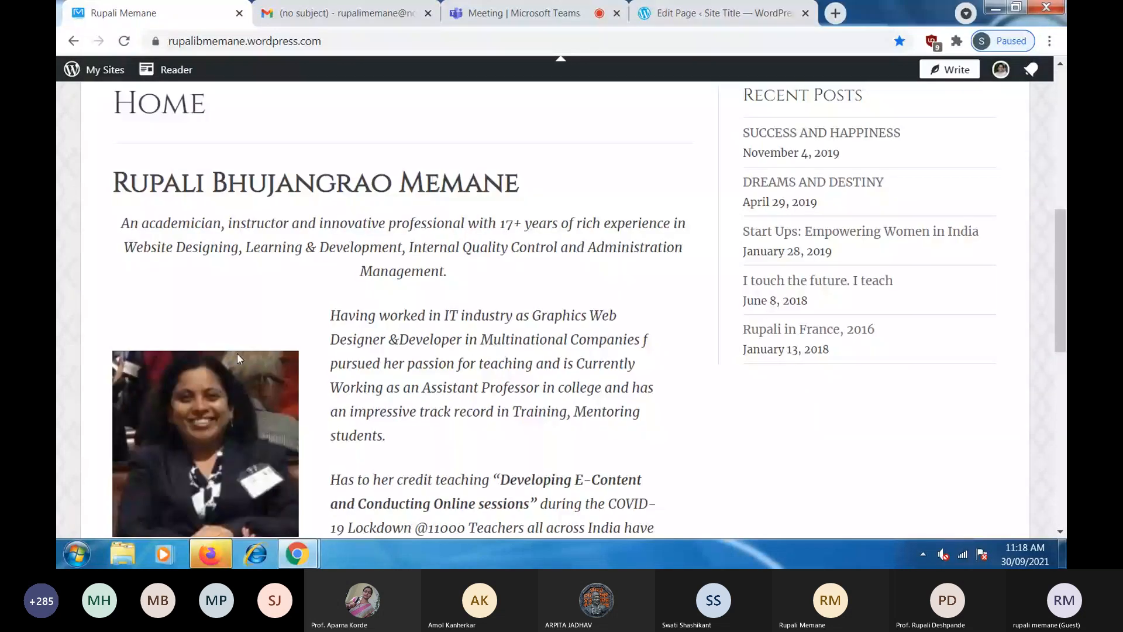
drag(129, 223, 605, 269)
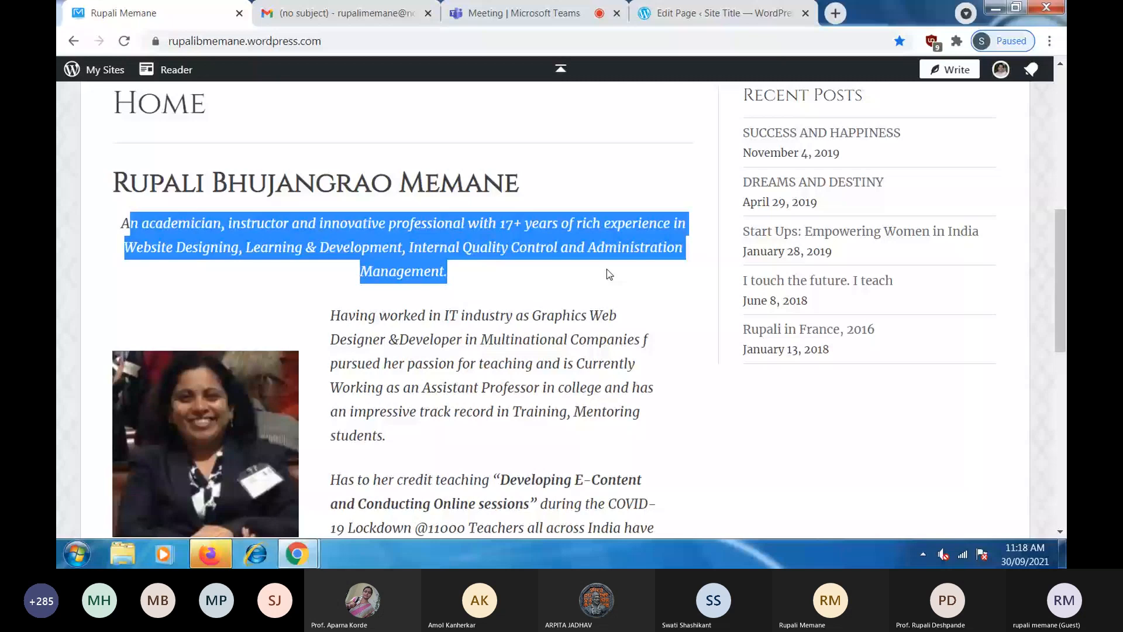
click(723, 14)
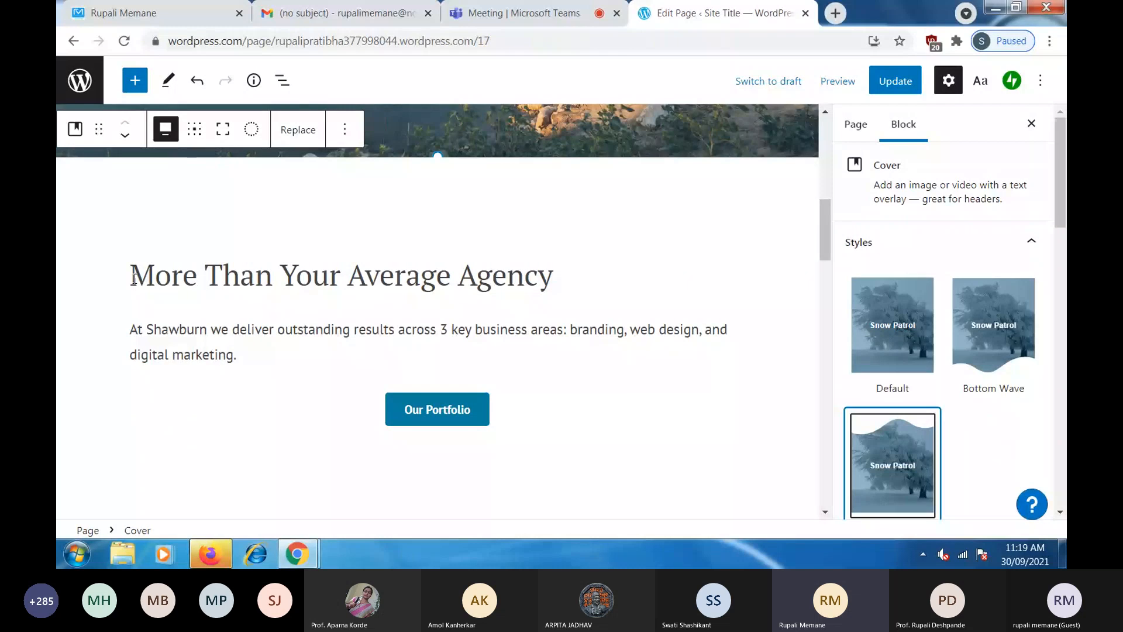
- Paste the owner's full name over the 'More Than Your Average Agency' heading
drag(134, 279, 575, 276)
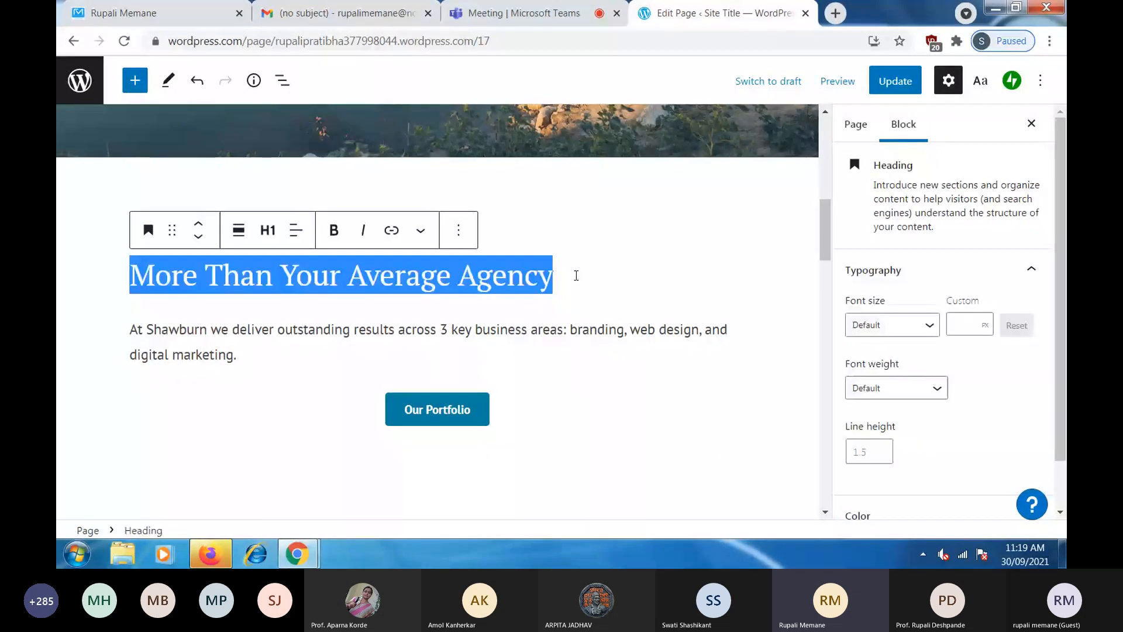
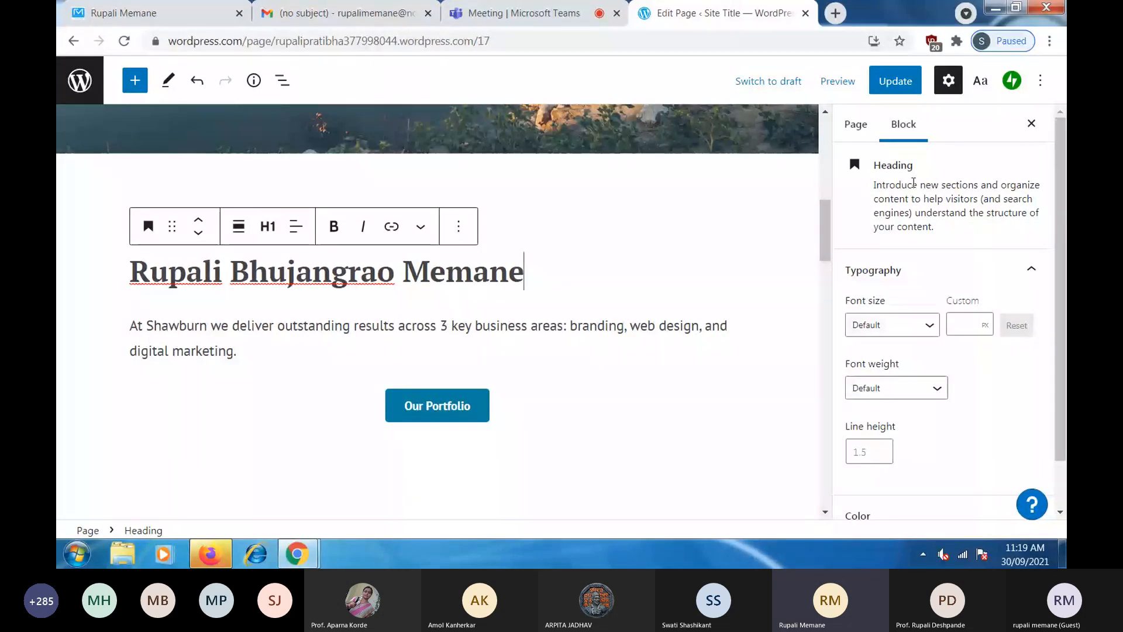
drag(874, 185, 960, 232)
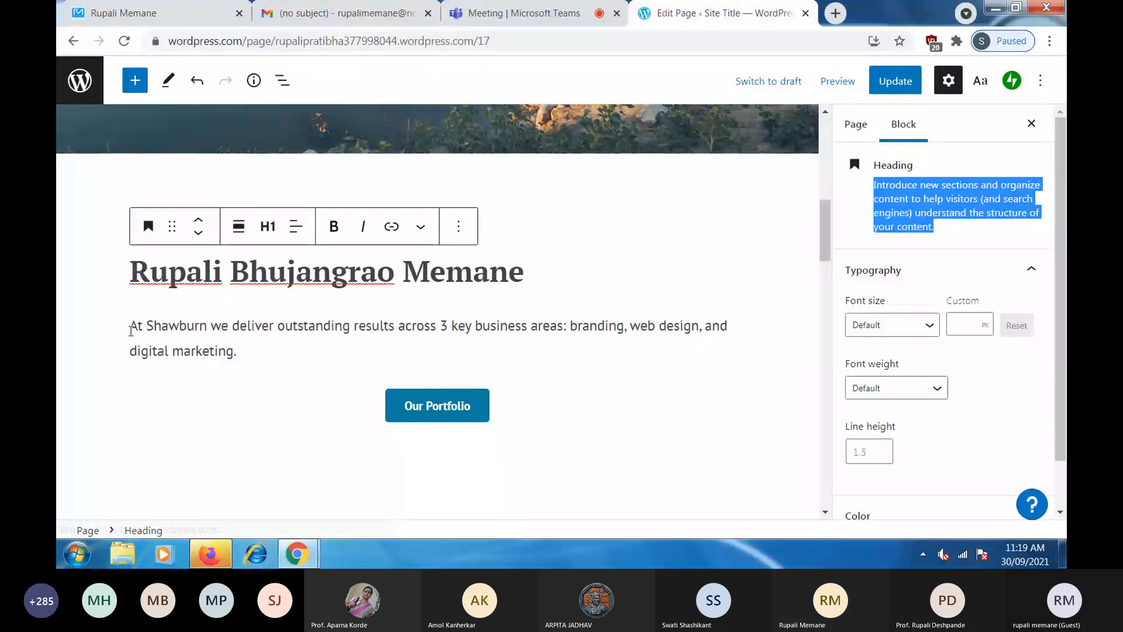
drag(130, 331, 244, 353)
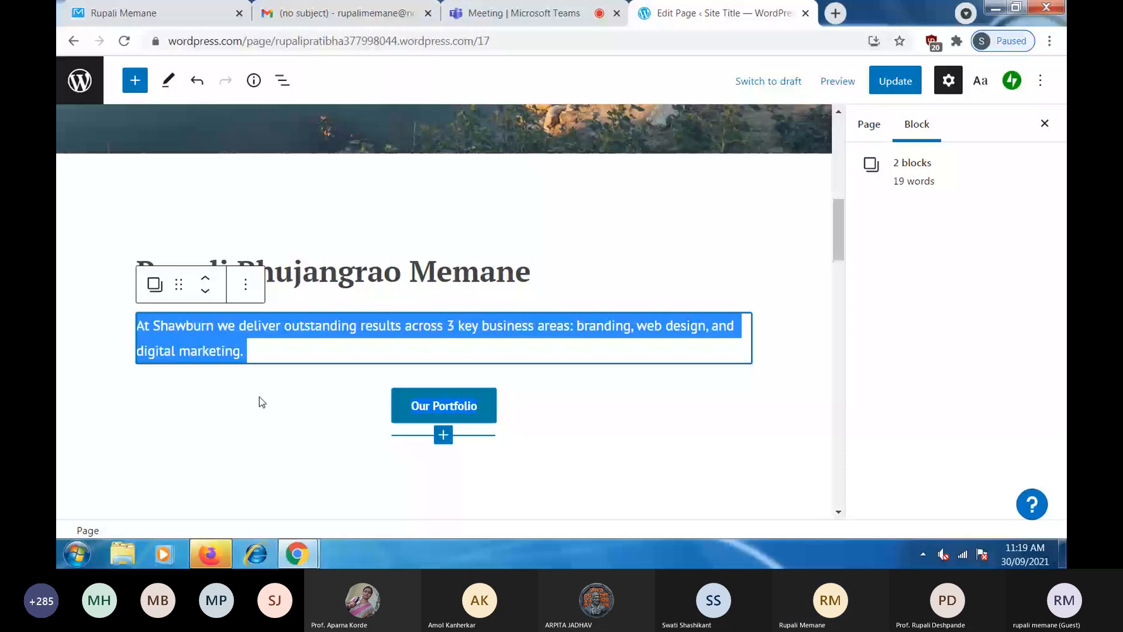
click(327, 393)
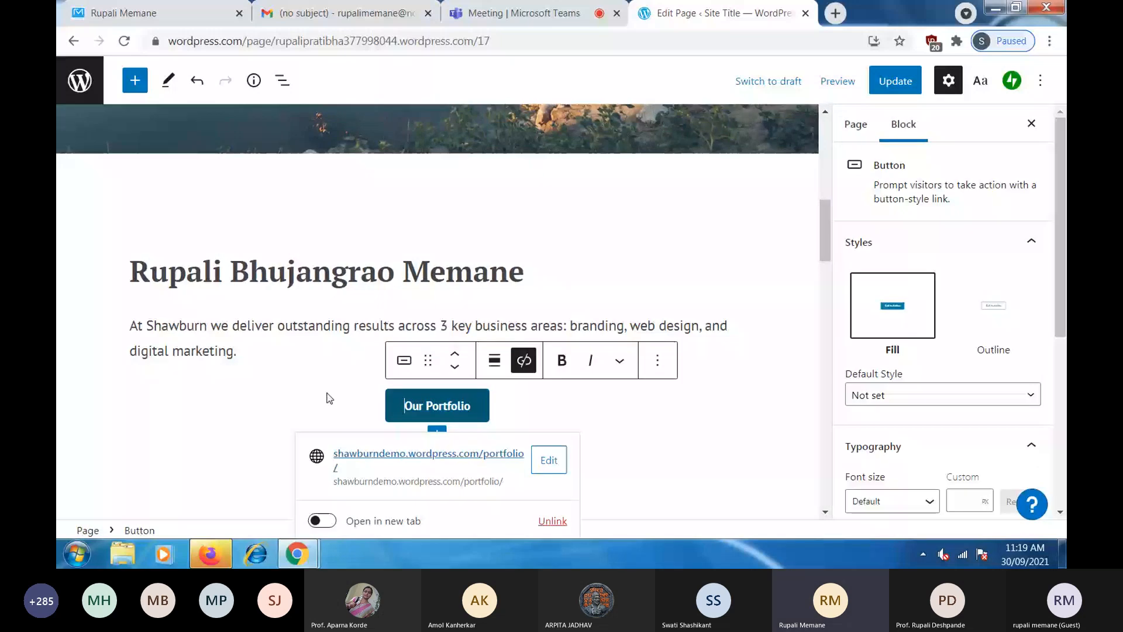
triple_click(272, 356)
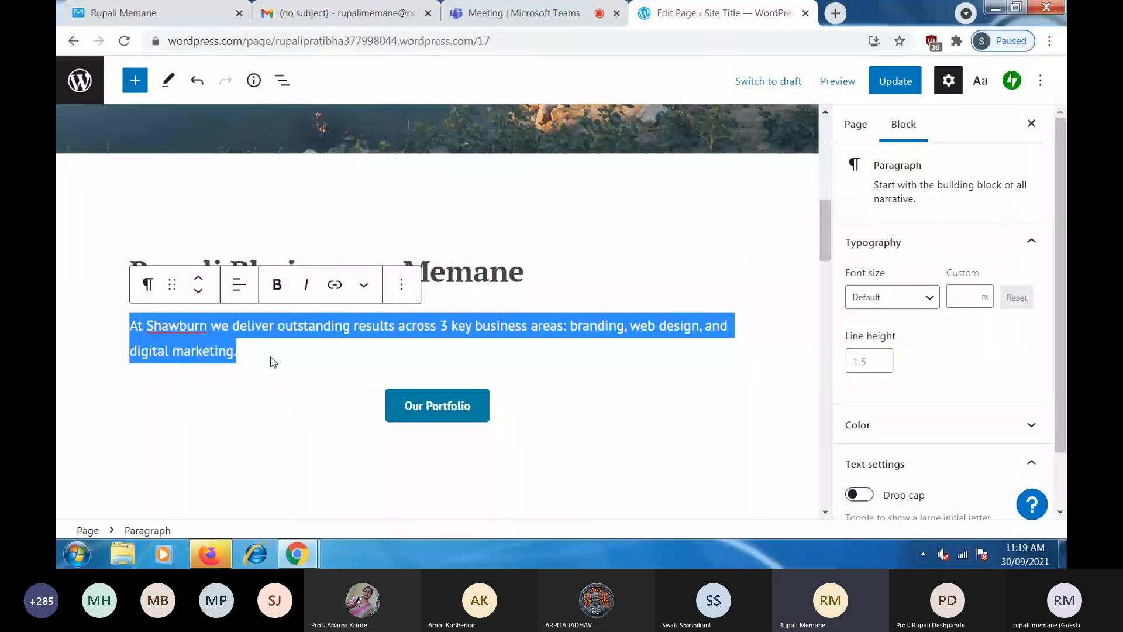
key(BackSpace)
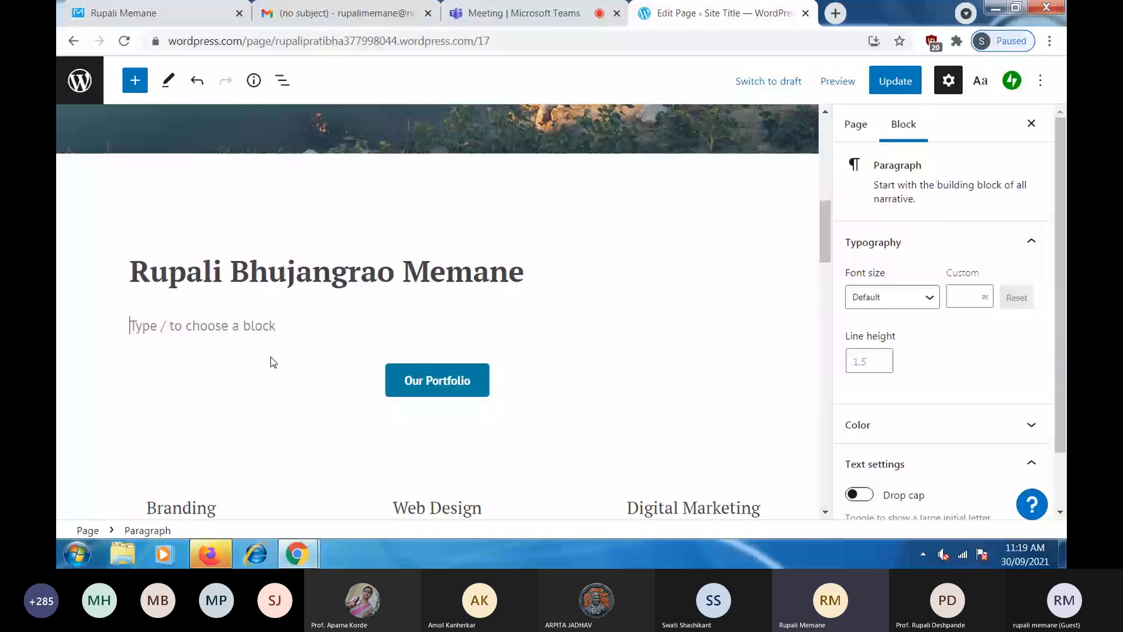
key(ctrl+z)
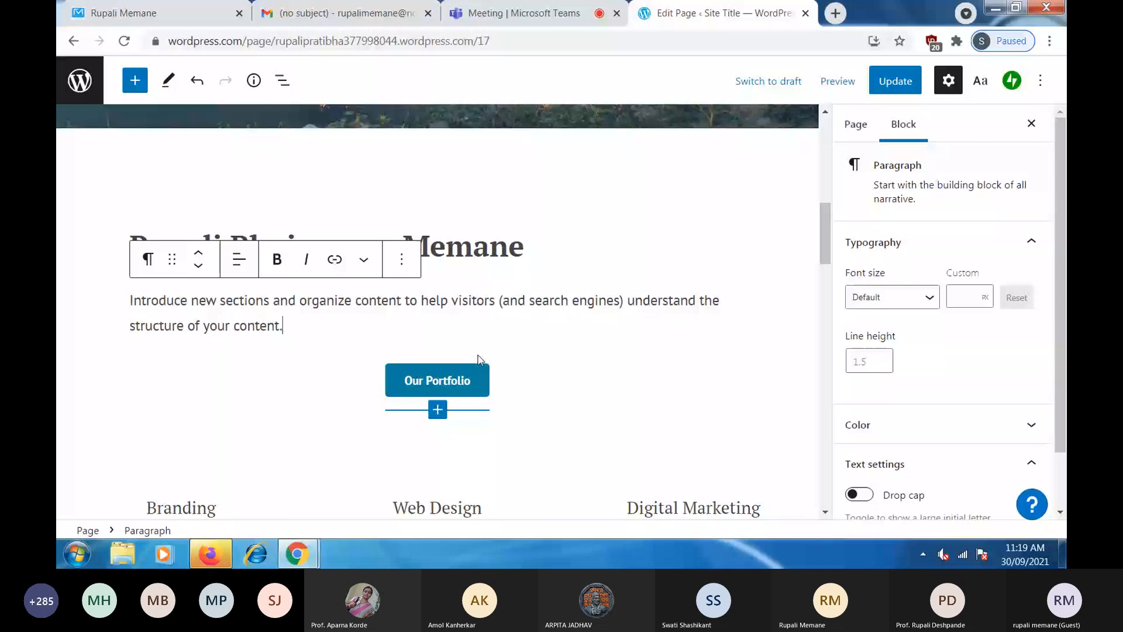
scroll(605, 398, down, 4)
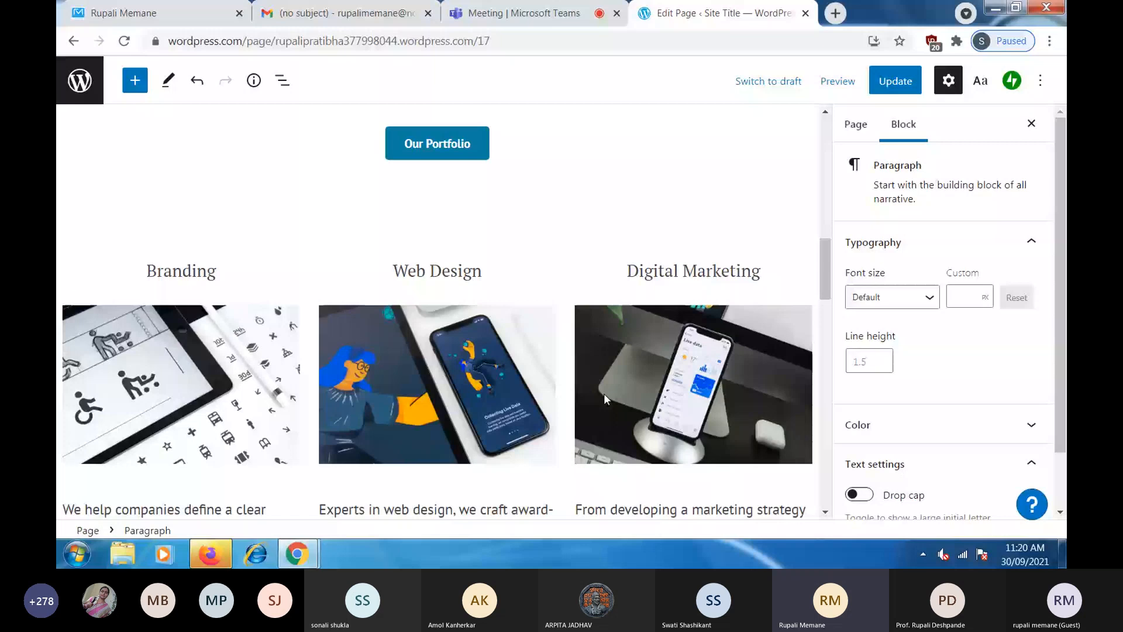
- Select the Branding image and paragraph, then view the old site's Home page in the first tab
scroll(356, 226, up, 7)
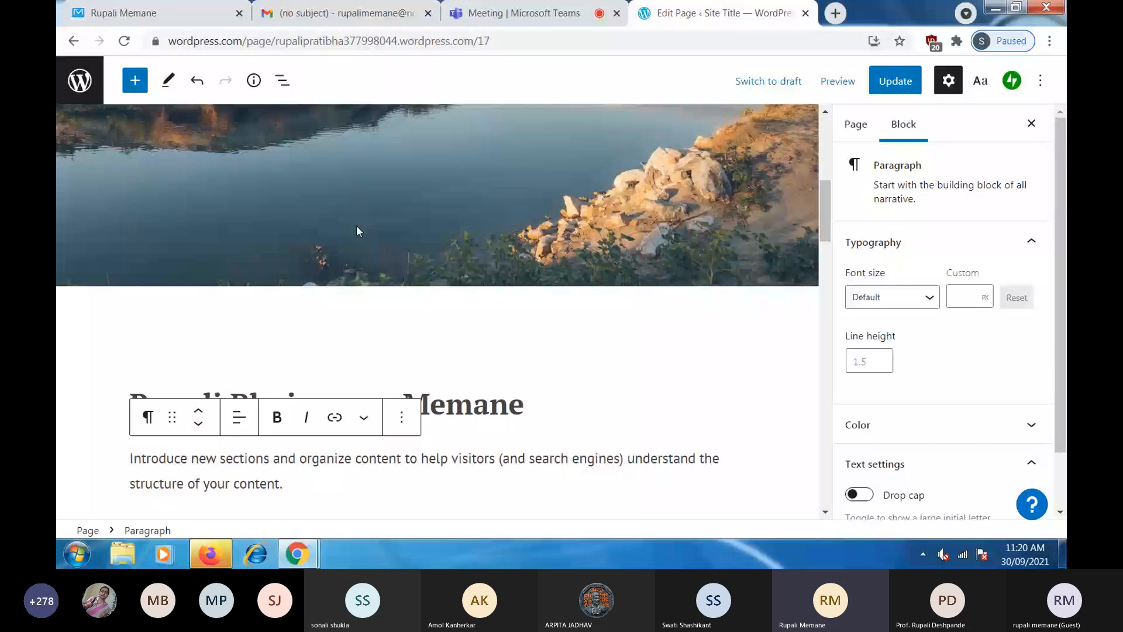
scroll(718, 315, down, 7)
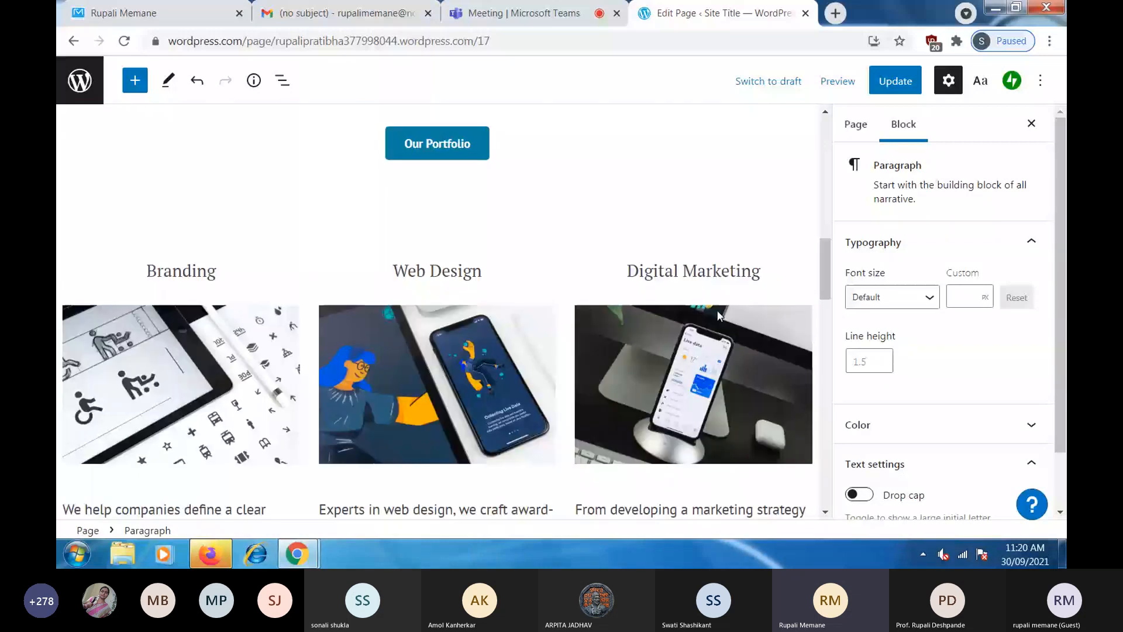
scroll(145, 257, down, 3)
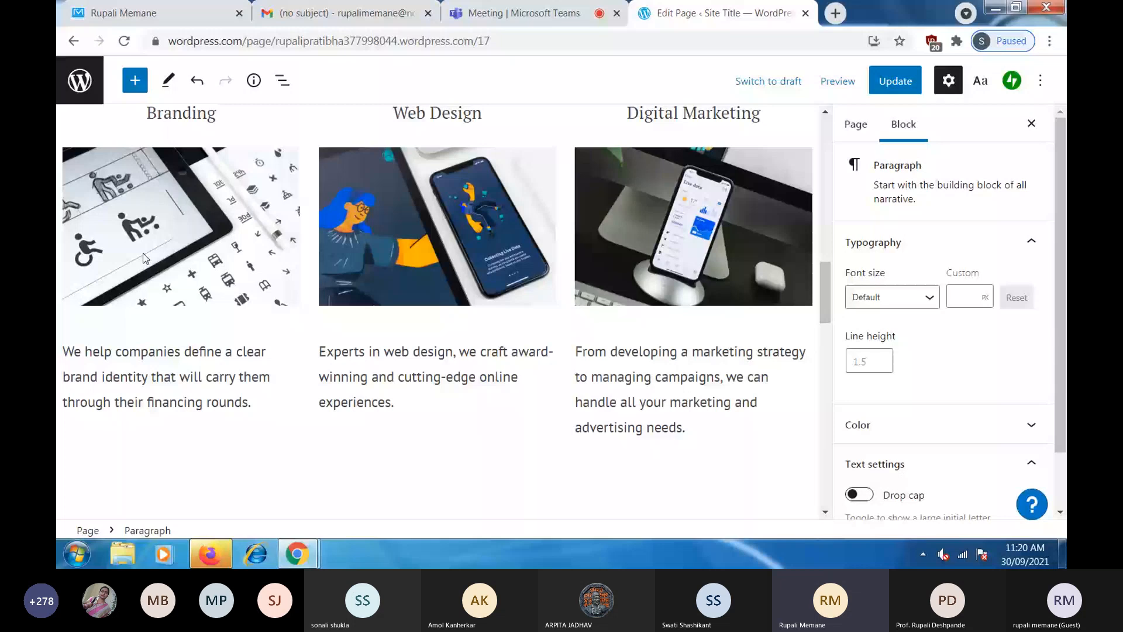
click(133, 255)
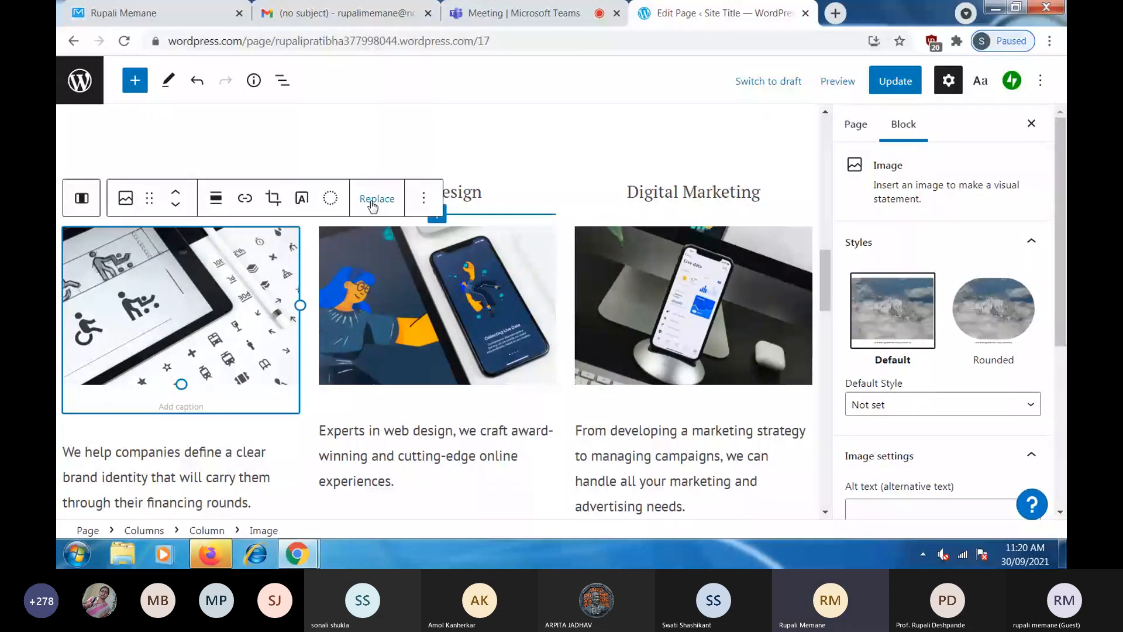
scroll(188, 389, down, 2)
click(72, 356)
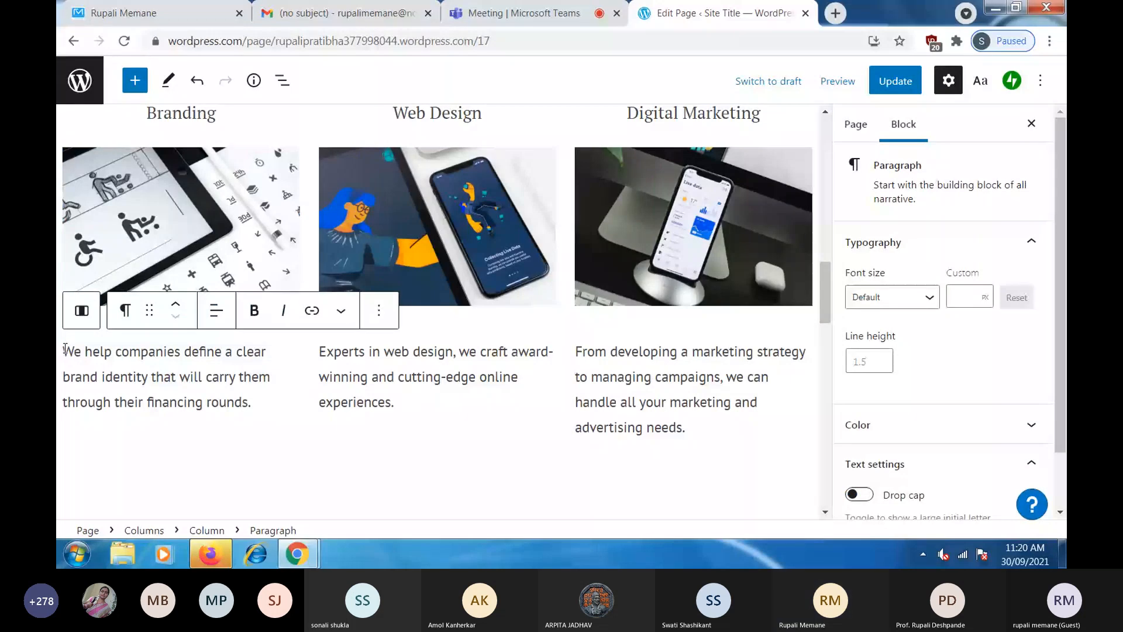
click(146, 13)
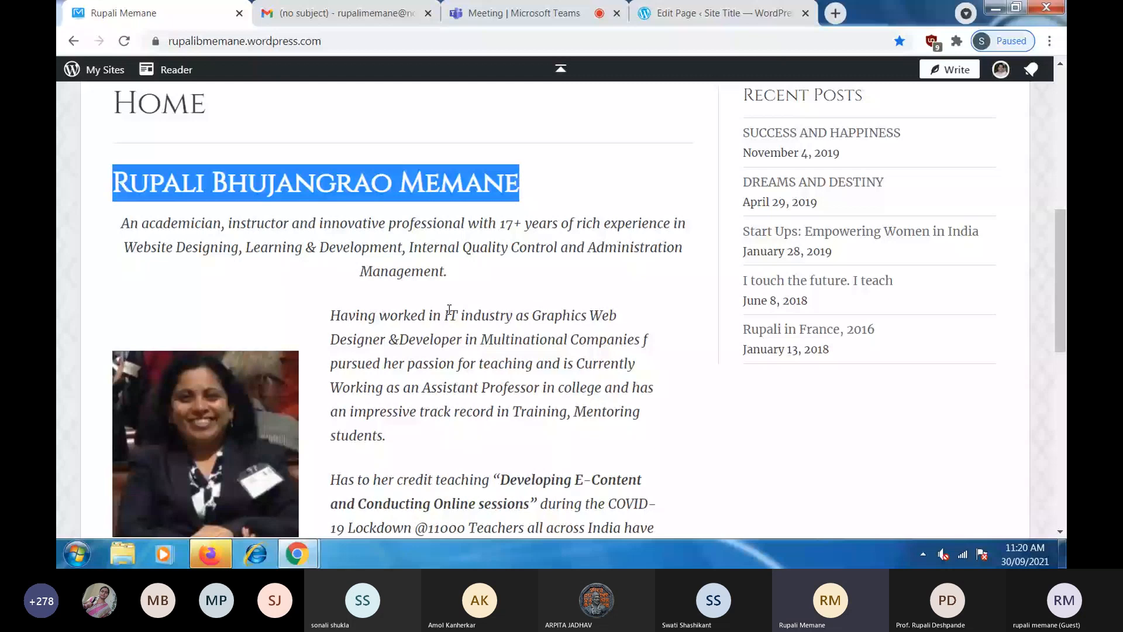
- Back in the editor, paste the KnowEdge platform text over the Branding column's paragraph
scroll(450, 309, down, 8)
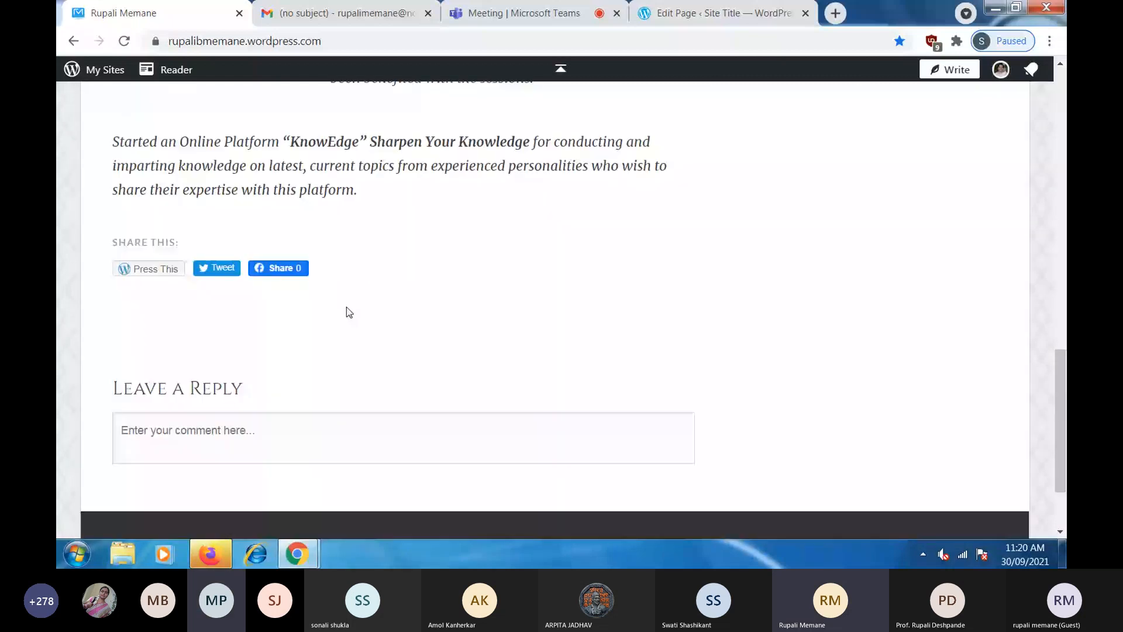
click(722, 12)
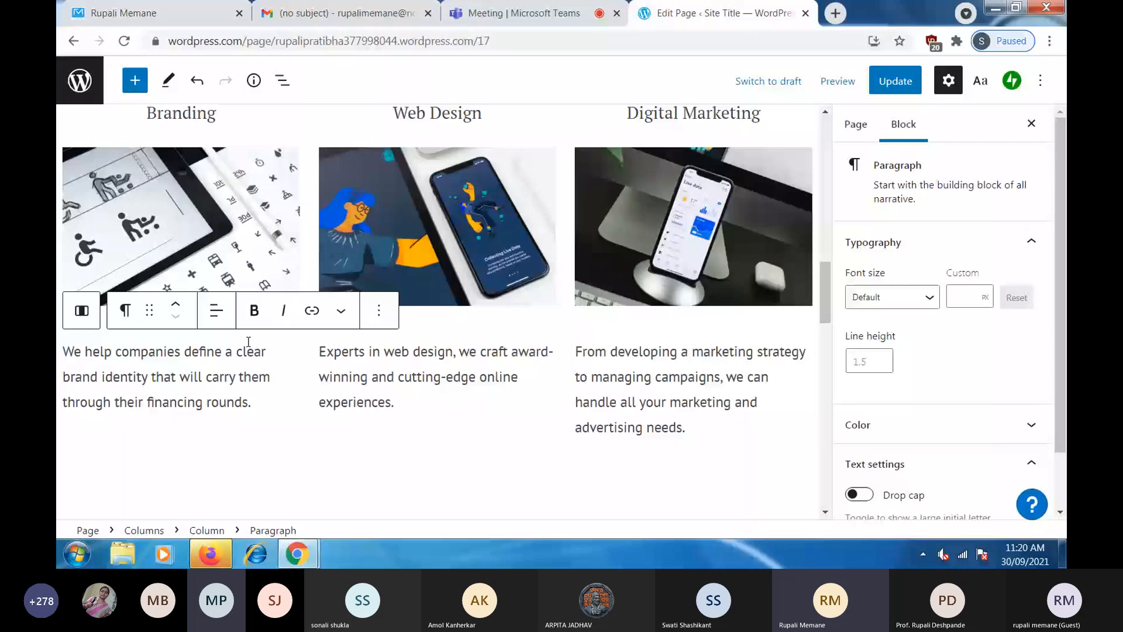
triple_click(284, 396)
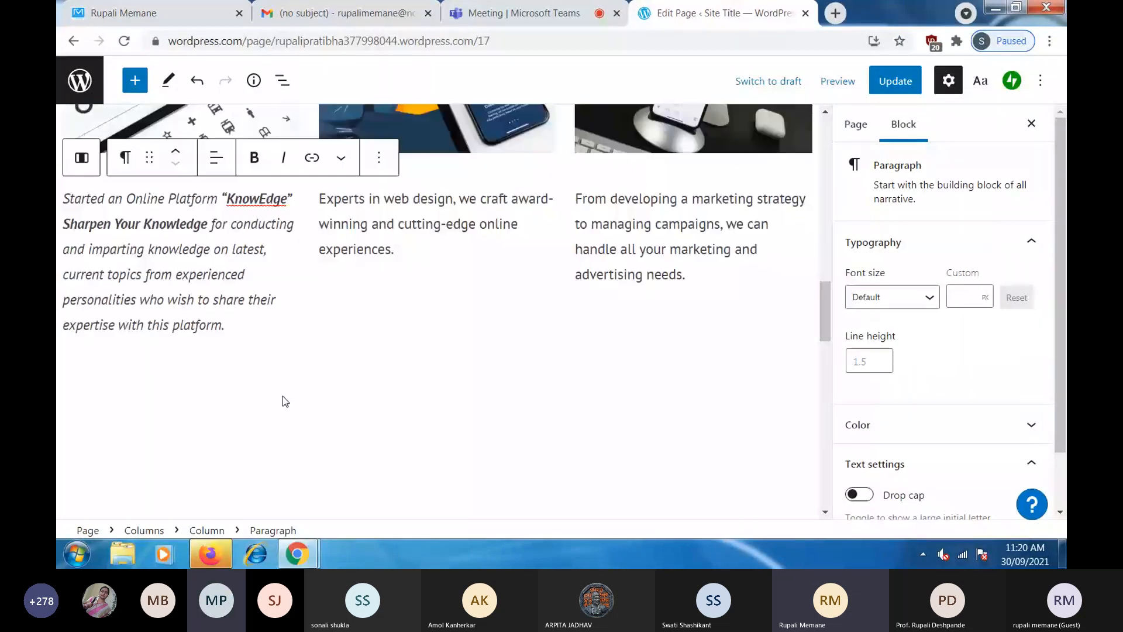
text(Started an Online Platform "KnowEdge" Sharpen Your Knowledge for conducting and imparting knowledge on latest, current topics from experienced personalities who wish to share their expertise with this platform.)
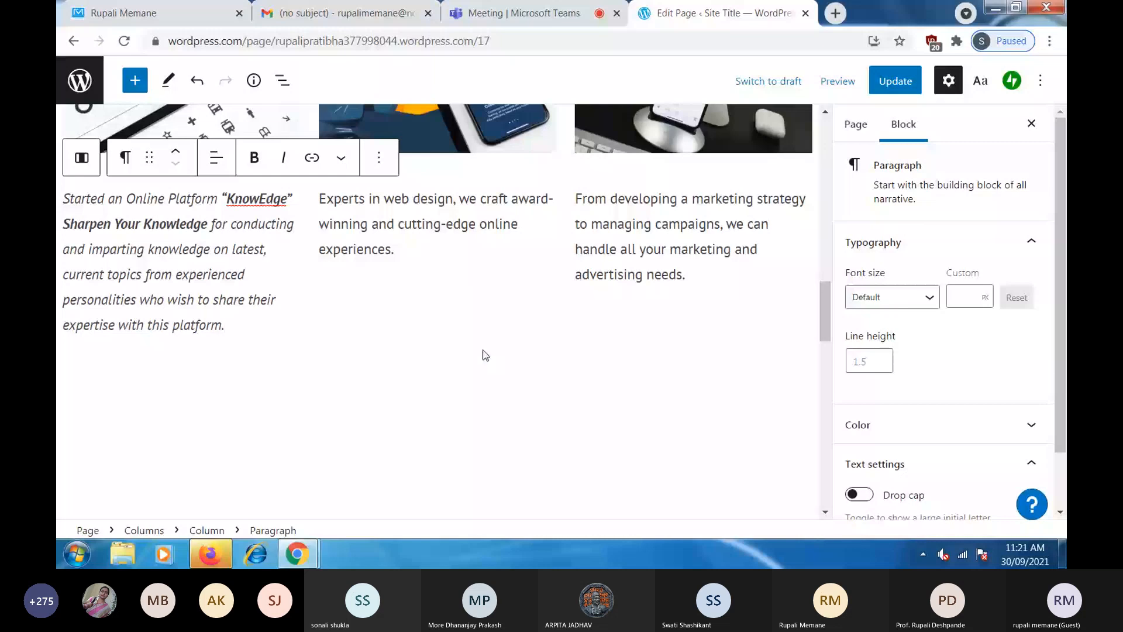
scroll(485, 354, up, 4)
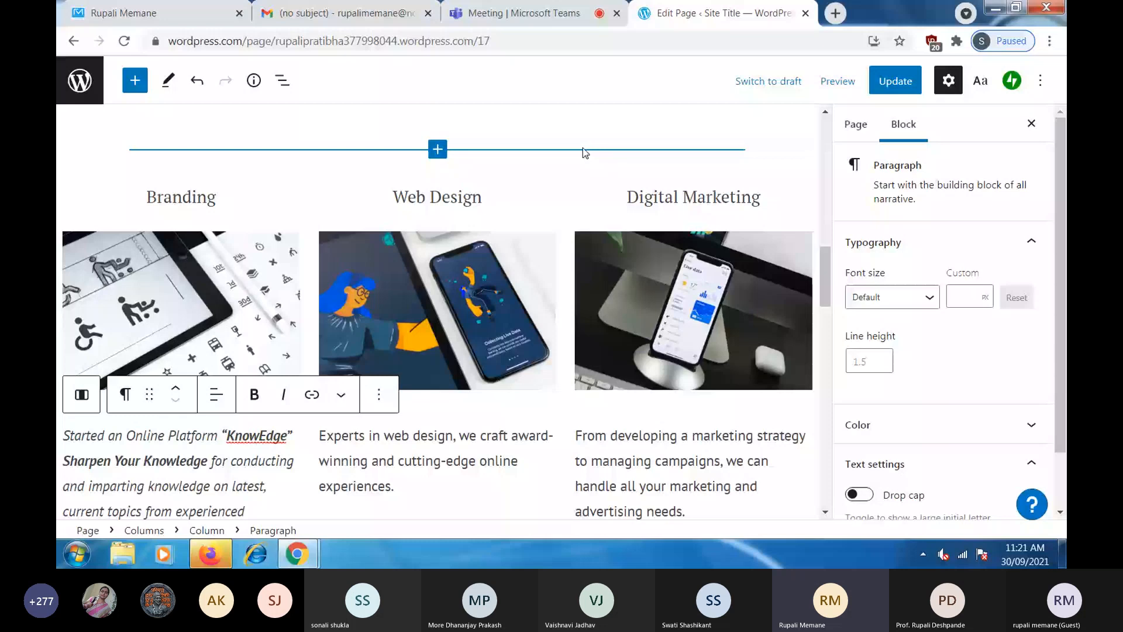
click(470, 430)
scroll(466, 393, down, 8)
- Save the Home page with Update so the 'Page updated' notice appears
scroll(466, 393, up, 8)
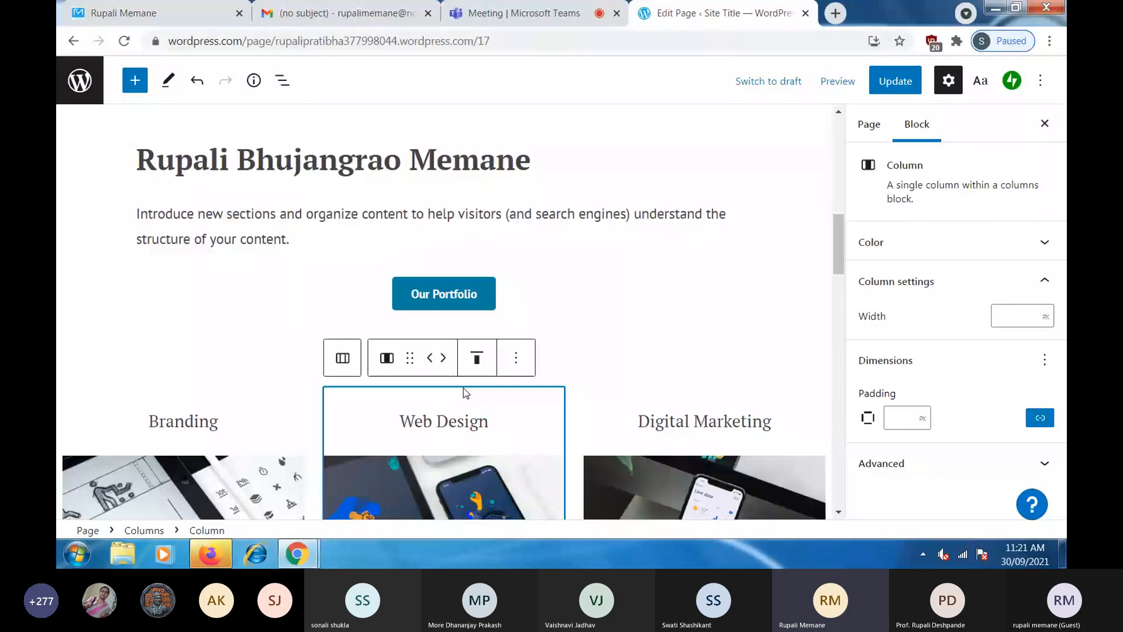
scroll(803, 144, up, 5)
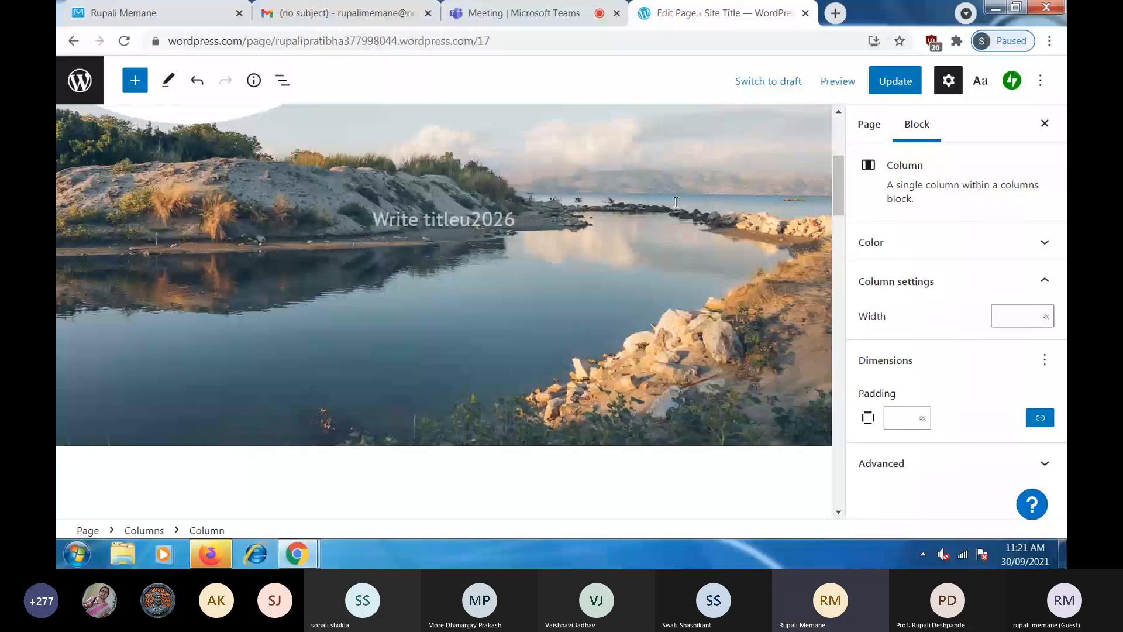
click(895, 83)
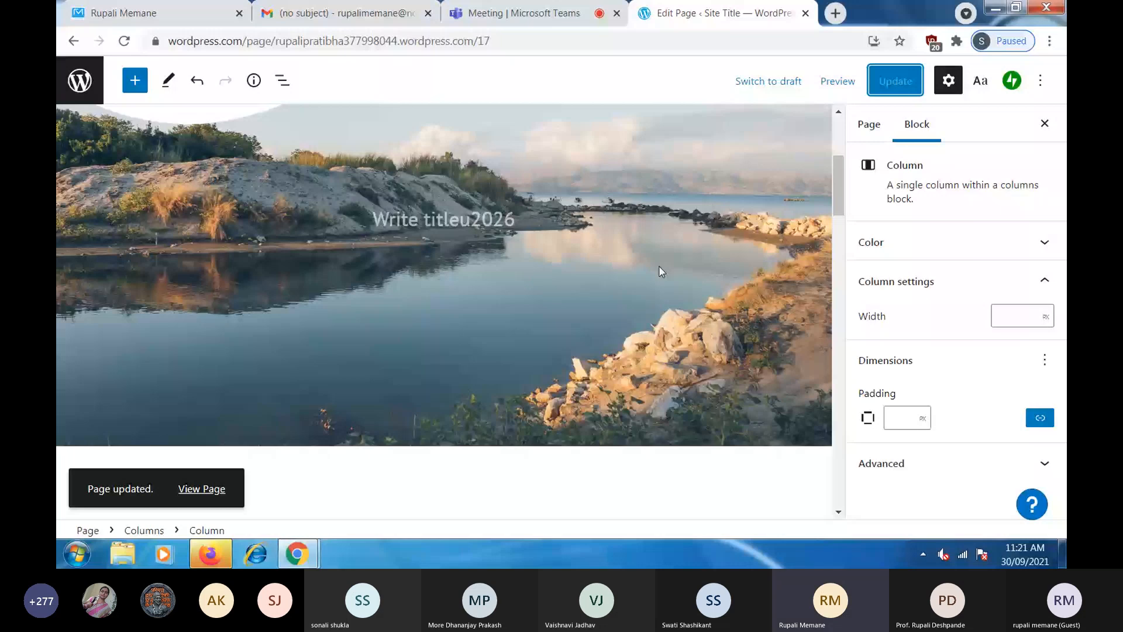
scroll(659, 266, up, 4)
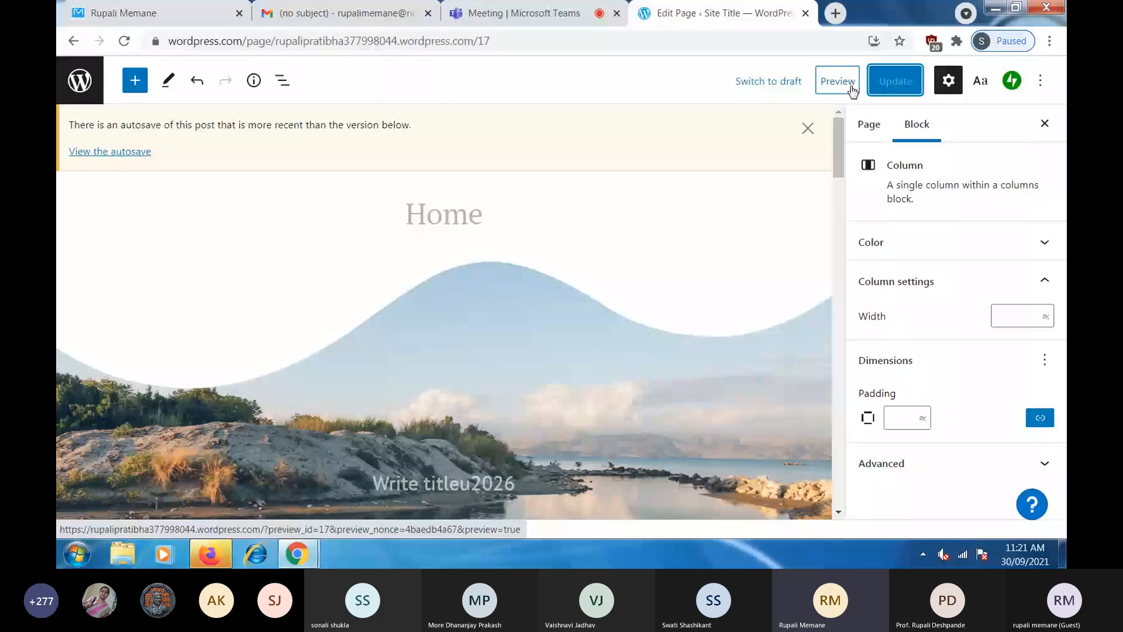
- Preview the updated Home page, scroll through its layout, and bring up the device size choices
click(850, 85)
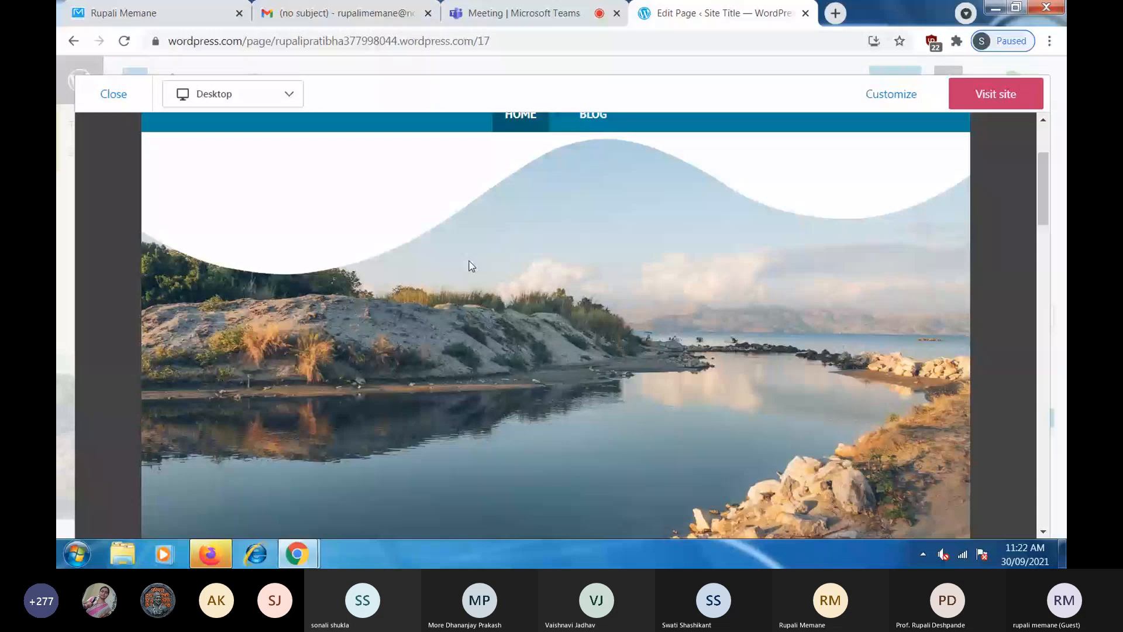
scroll(378, 277, down, 8)
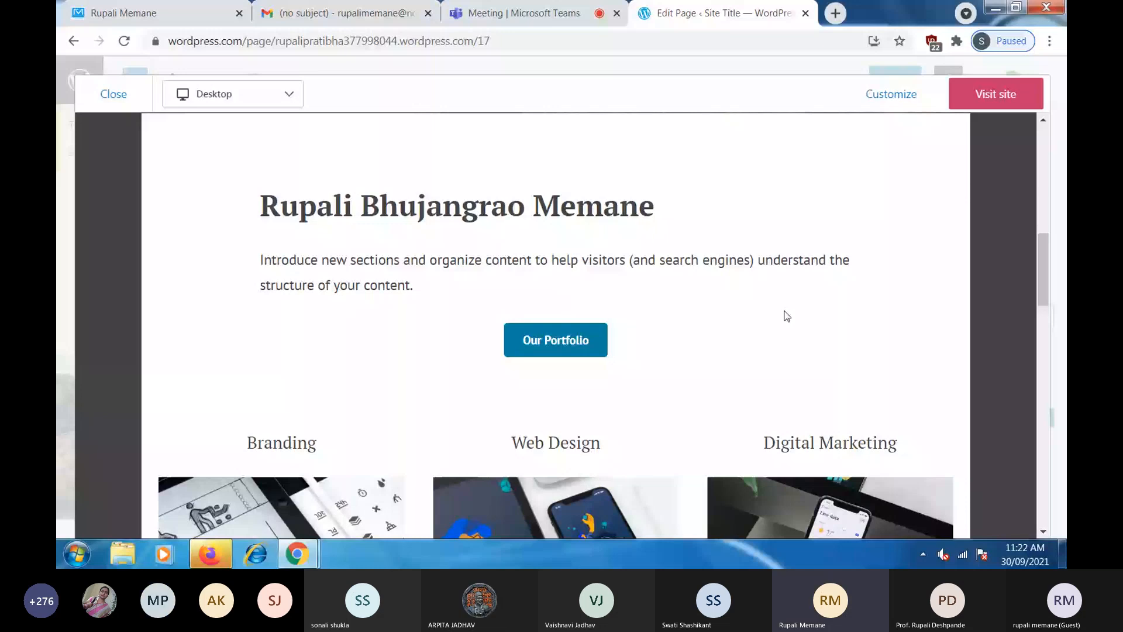
scroll(787, 315, down, 2)
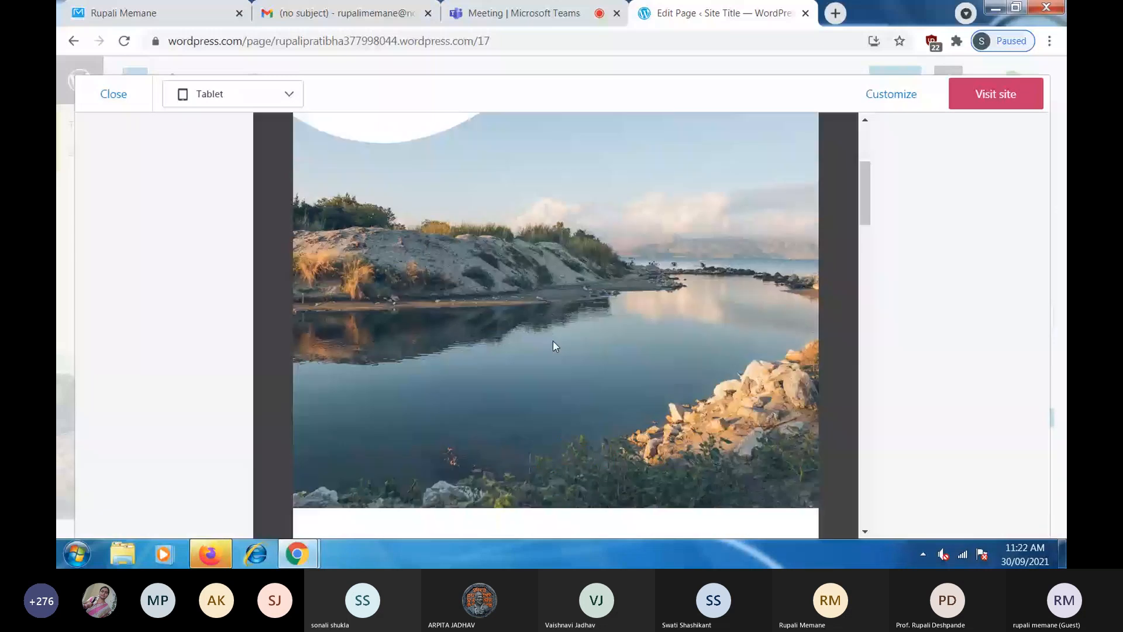
scroll(555, 345, up, 5)
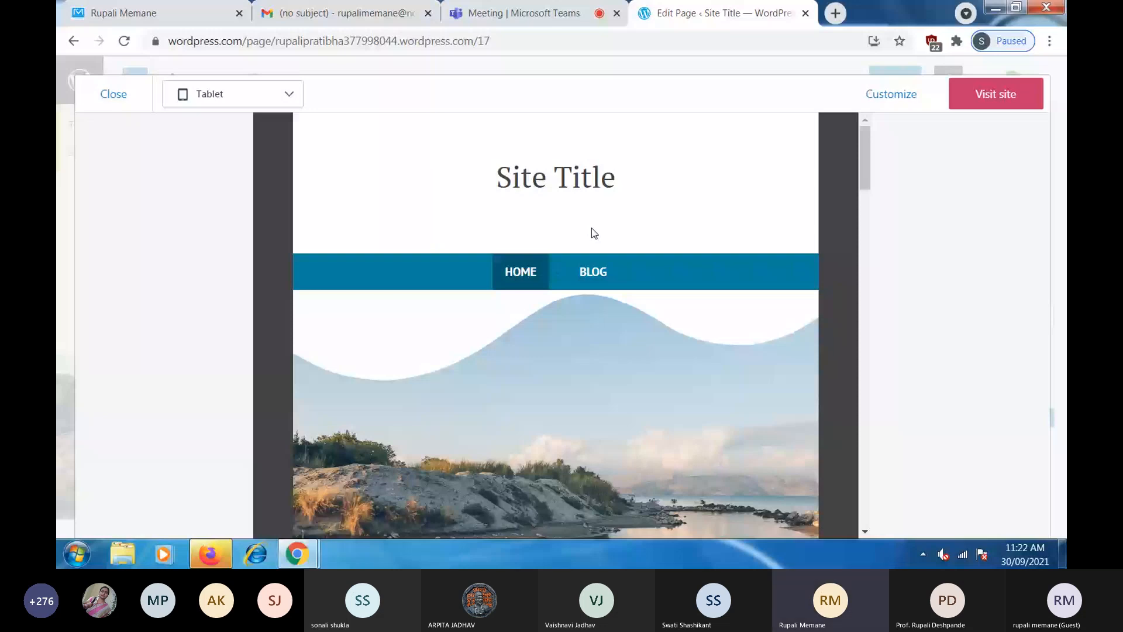
scroll(763, 303, down, 3)
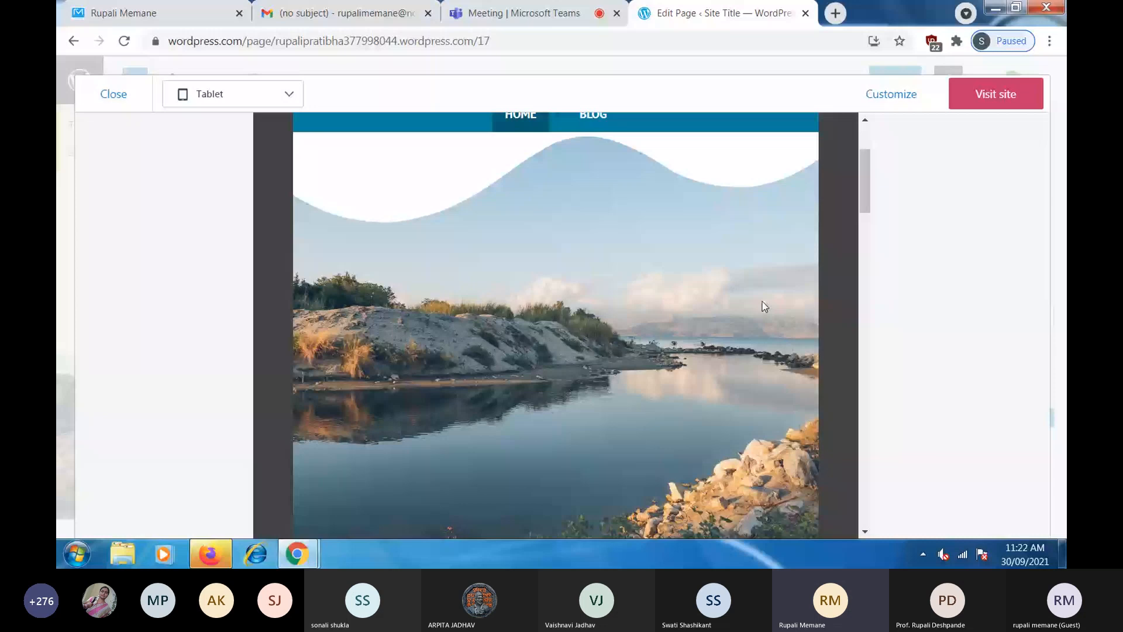
scroll(763, 305, down, 10)
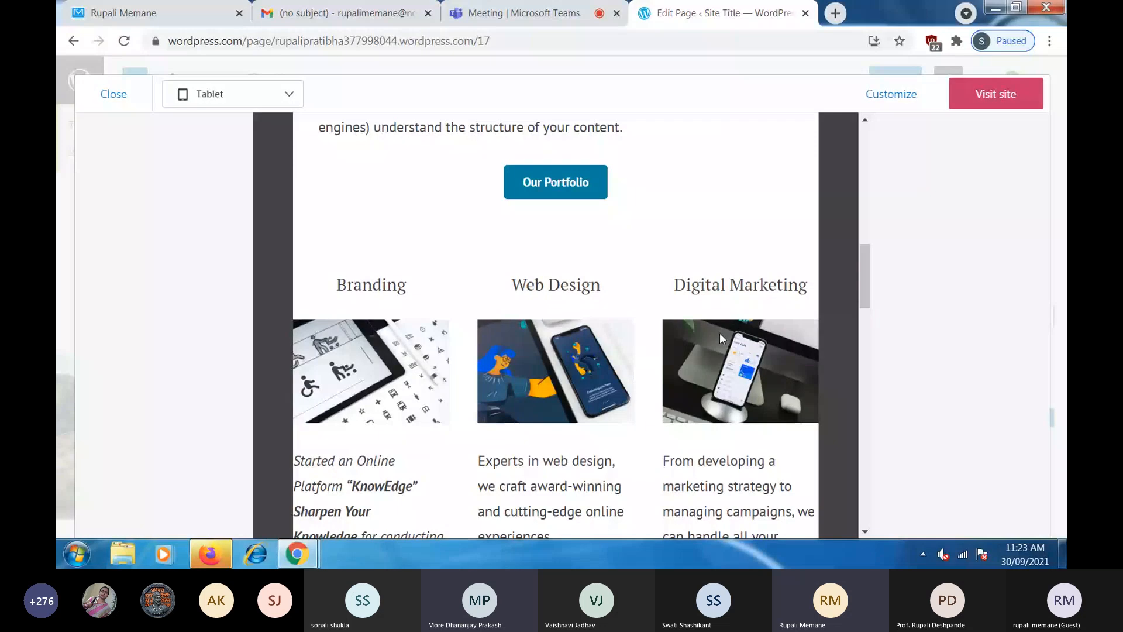
scroll(719, 332, down, 4)
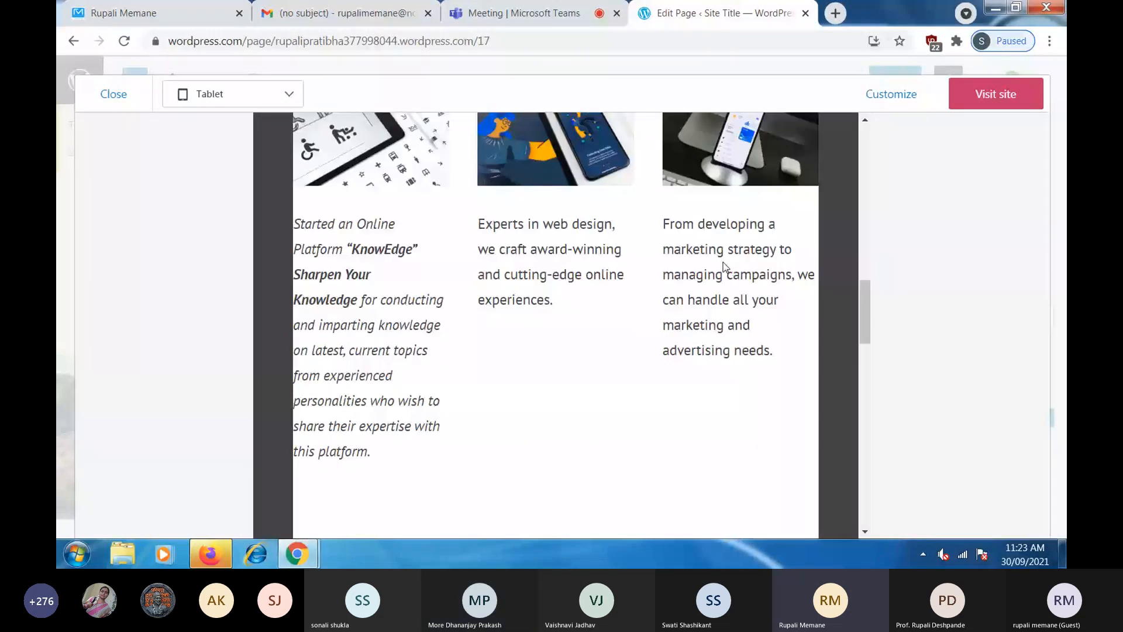
scroll(724, 266, up, 6)
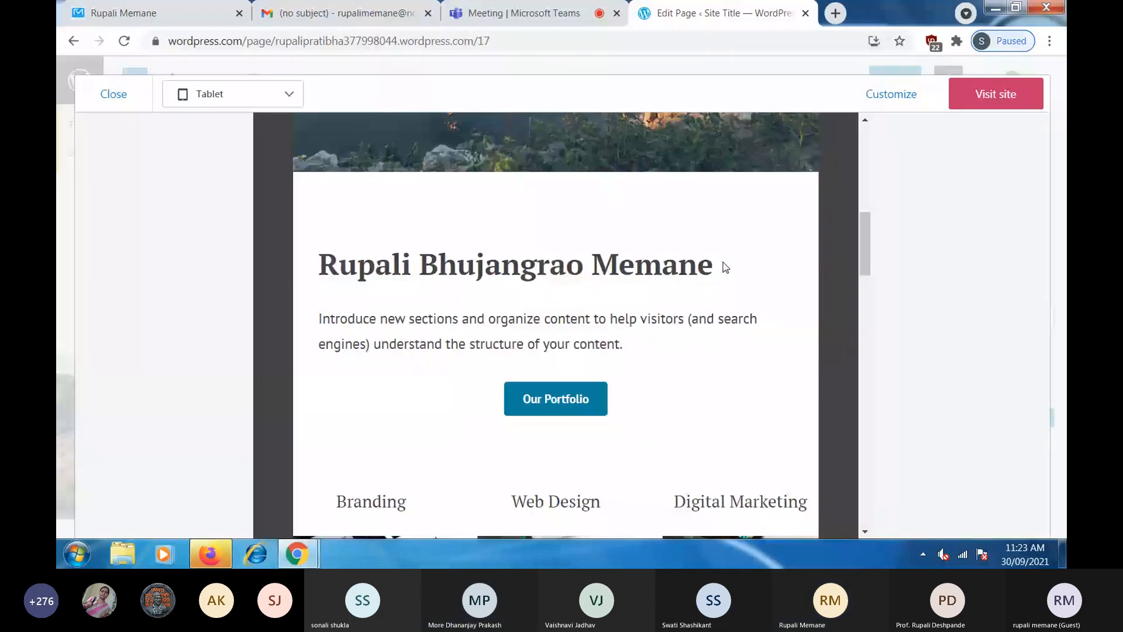
click(233, 94)
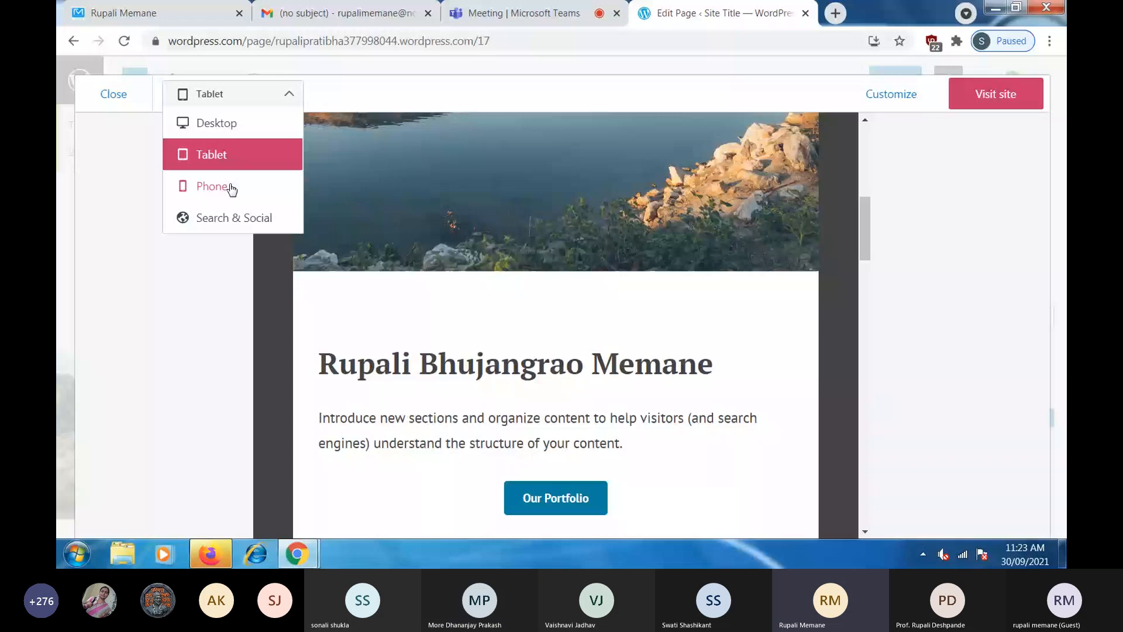
- Scroll through the phone-layout preview, then open the site with Visit site
click(232, 186)
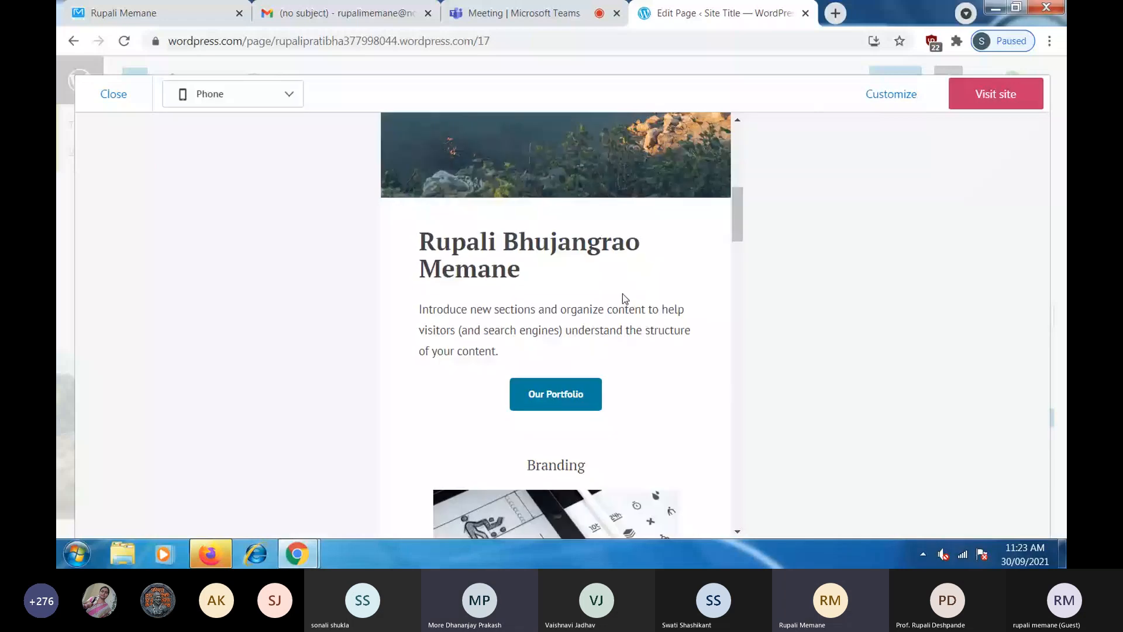
scroll(622, 298, down, 2)
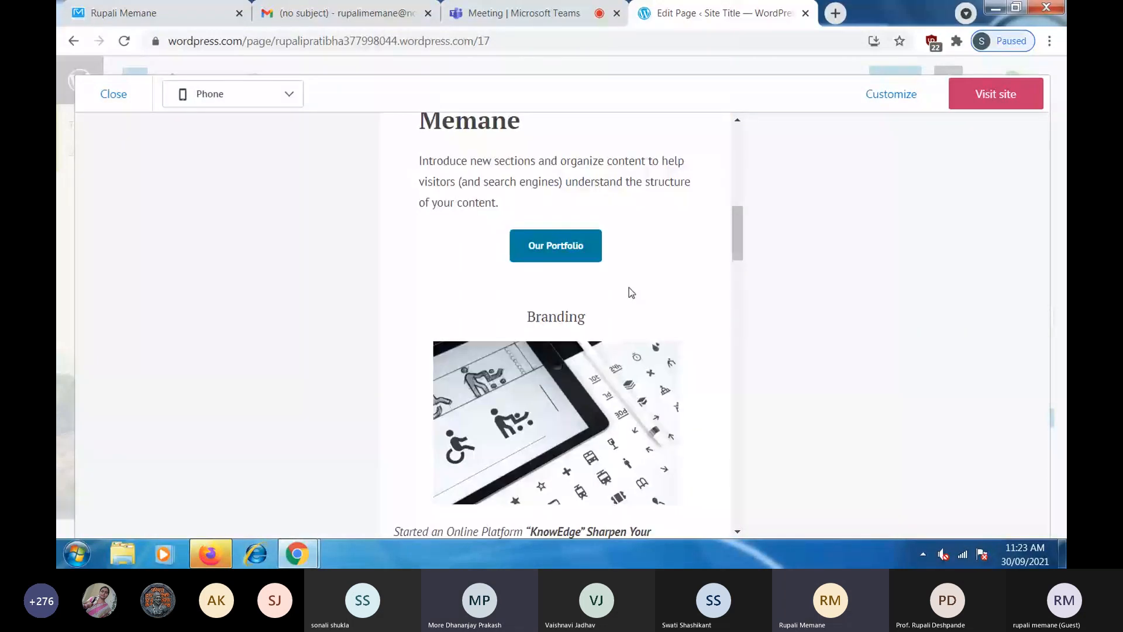
scroll(629, 286, down, 1)
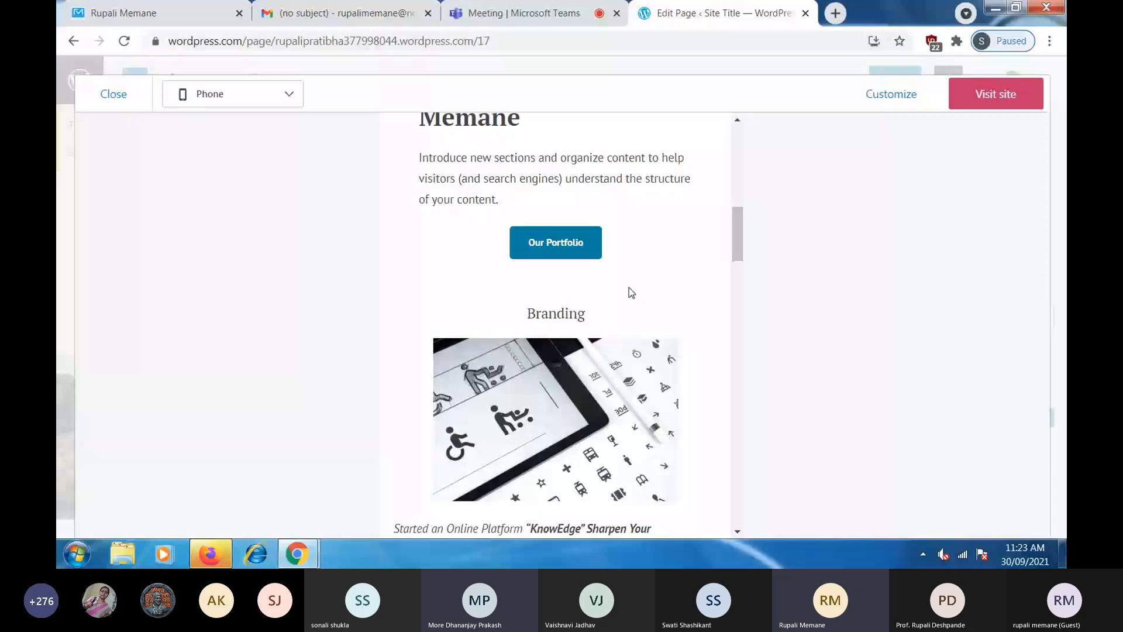
scroll(630, 291, down, 3)
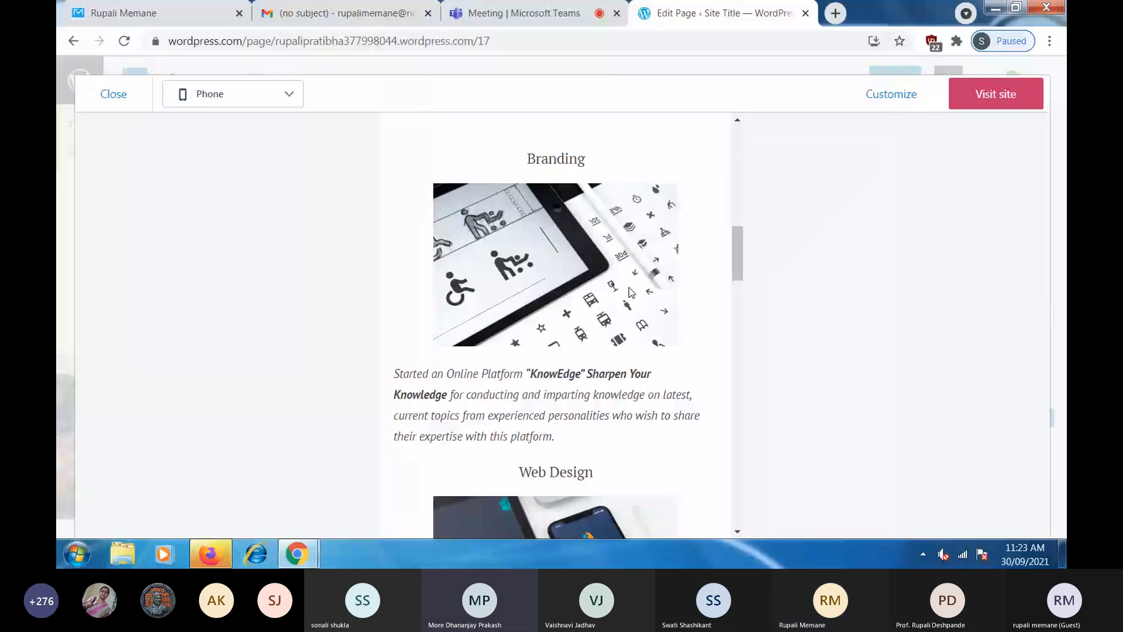
scroll(614, 347, down, 6)
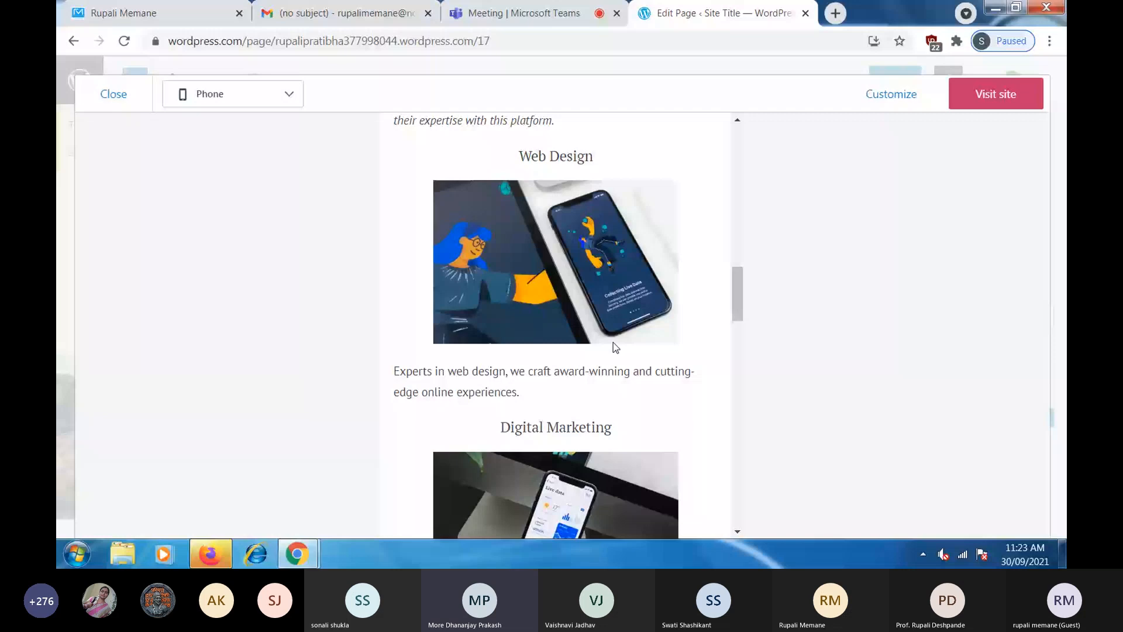
scroll(613, 343, down, 4)
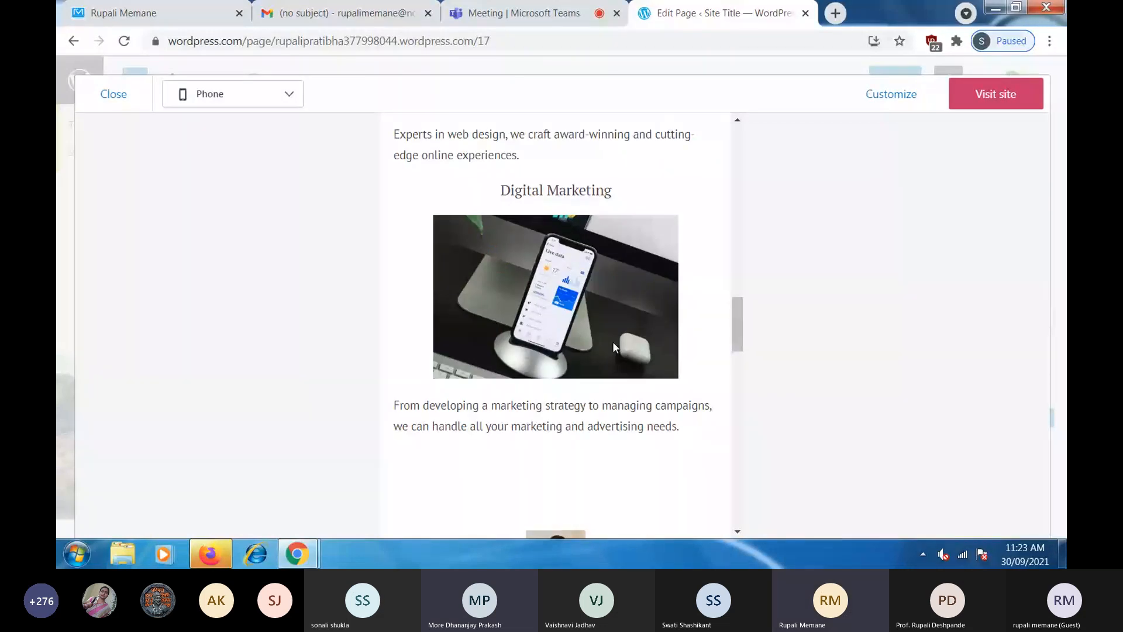
scroll(613, 344, down, 1)
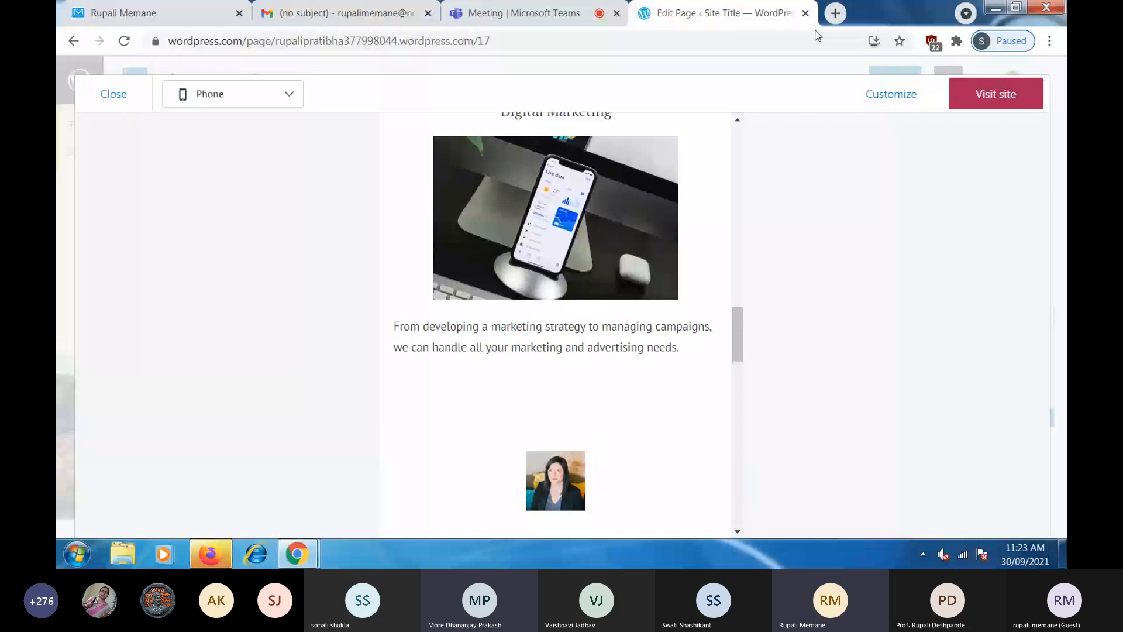
click(995, 94)
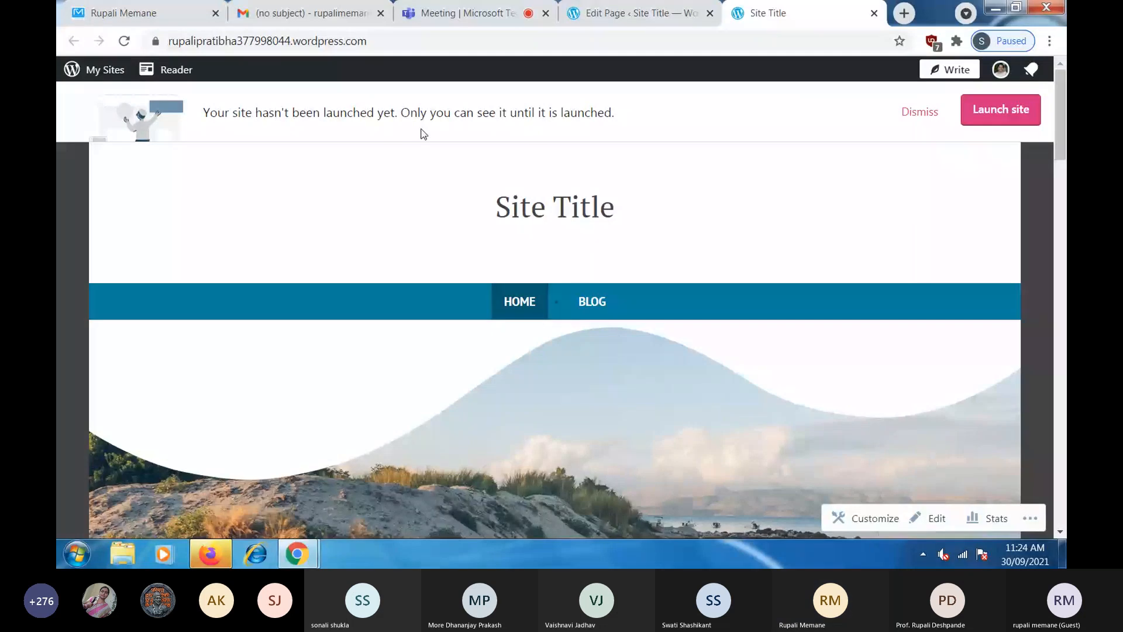
- Launch the site, skipping the domain purchase and starting with a free site
click(992, 121)
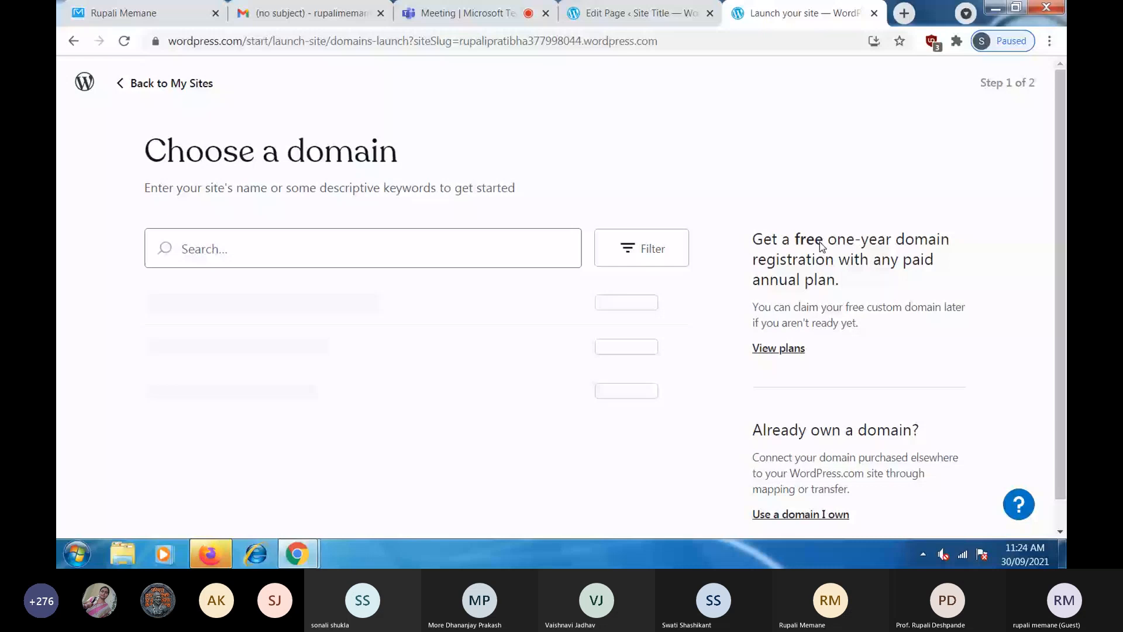
scroll(638, 413, down, 1)
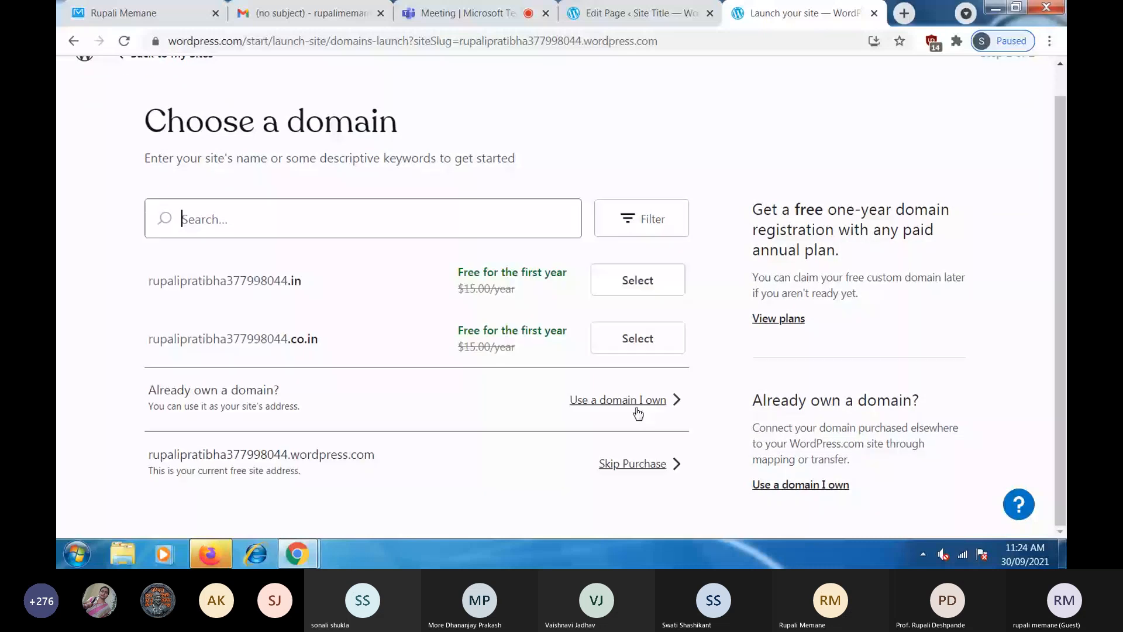
click(629, 490)
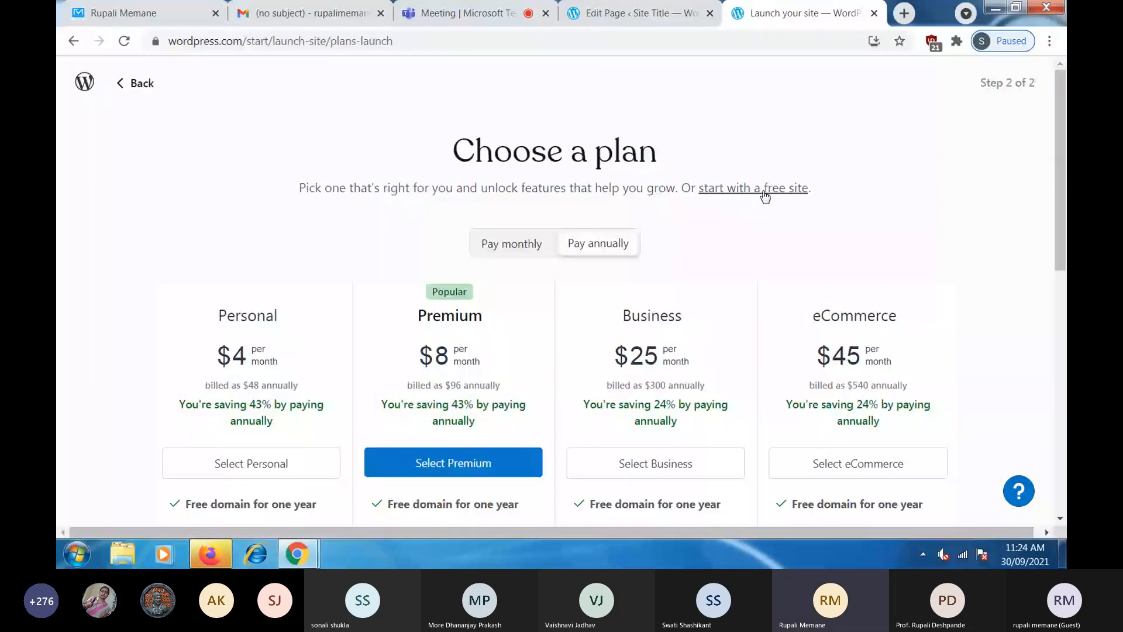
click(764, 188)
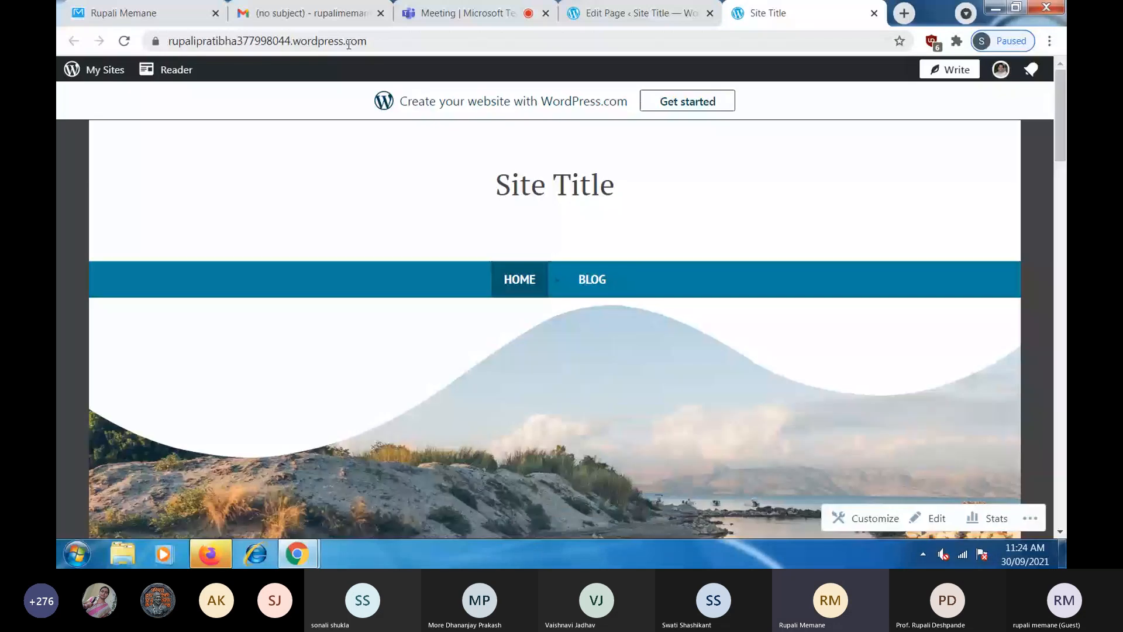
- Leave the Home page editor and go back to the Shawburn theme overview by Automattic
click(622, 14)
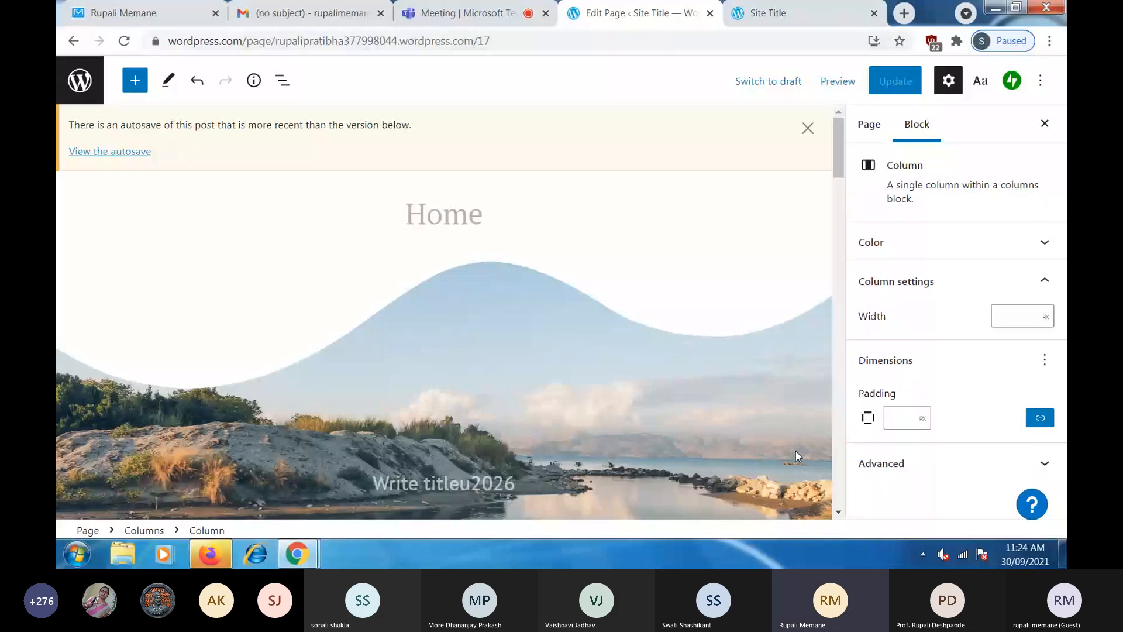
scroll(795, 451, down, 1)
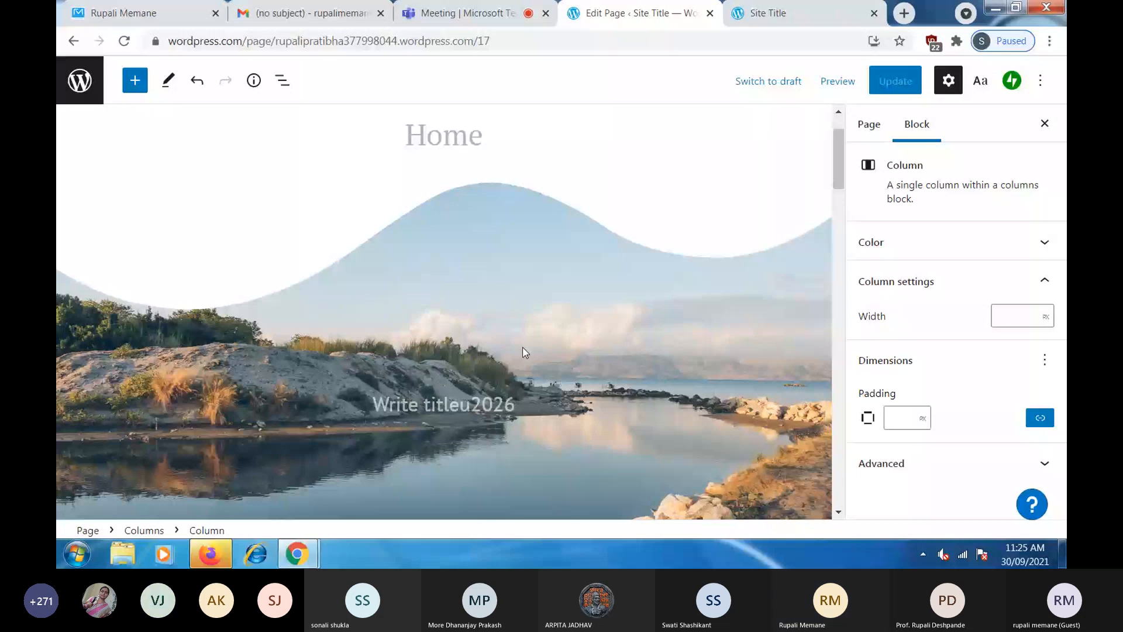
scroll(391, 220, up, 1)
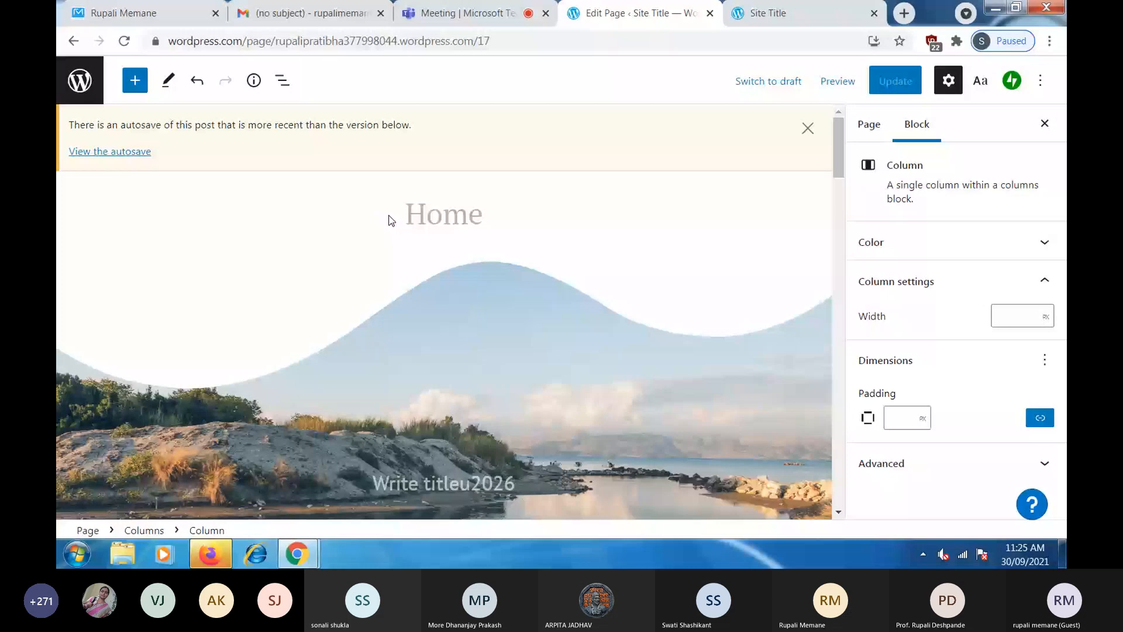
click(74, 40)
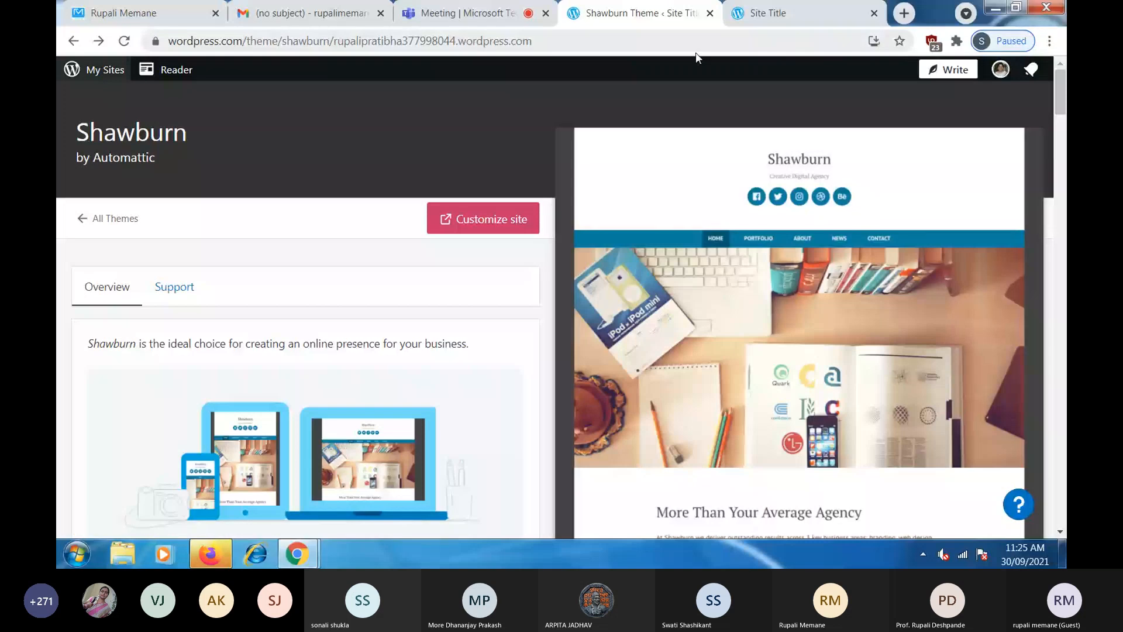
- Reload the Shawburn theme page and launch Customize site for it
click(125, 41)
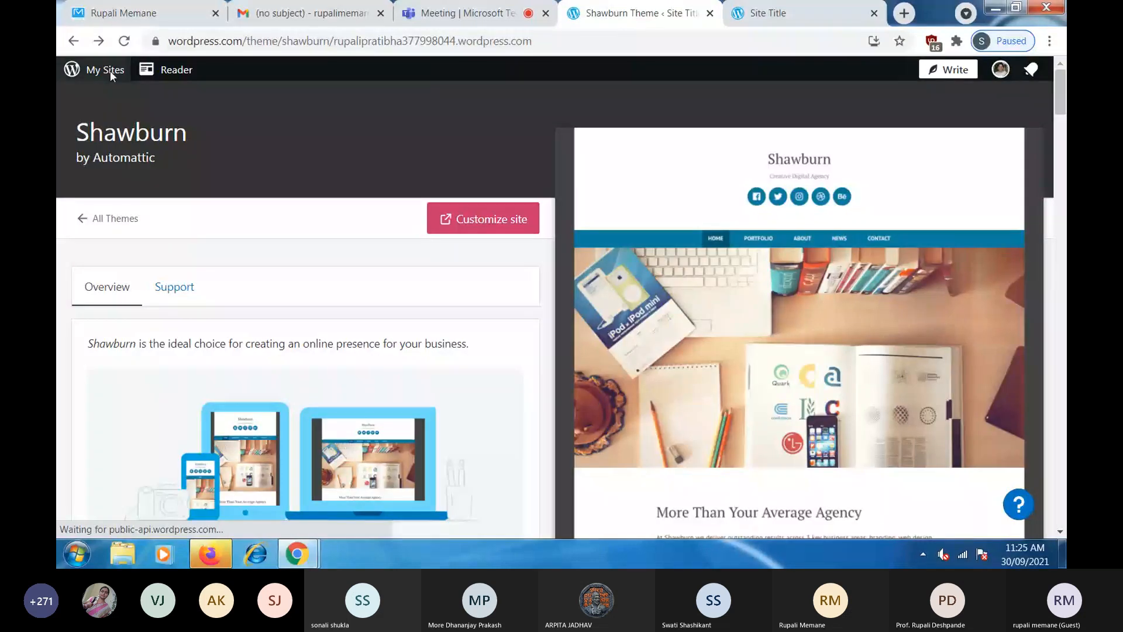
scroll(417, 237, down, 15)
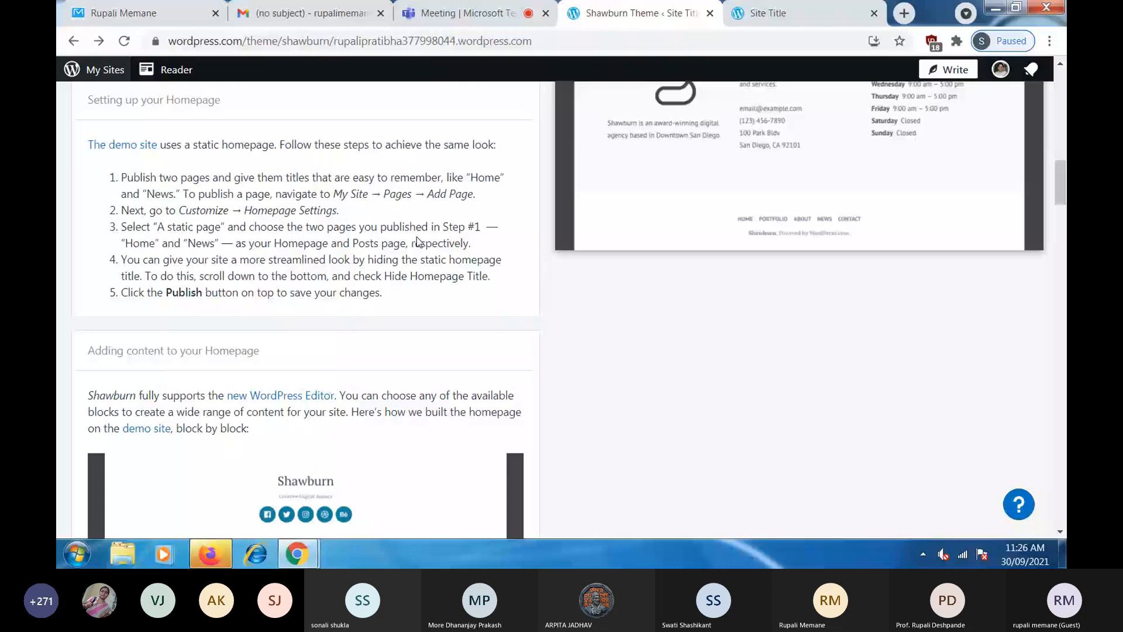
scroll(417, 240, up, 15)
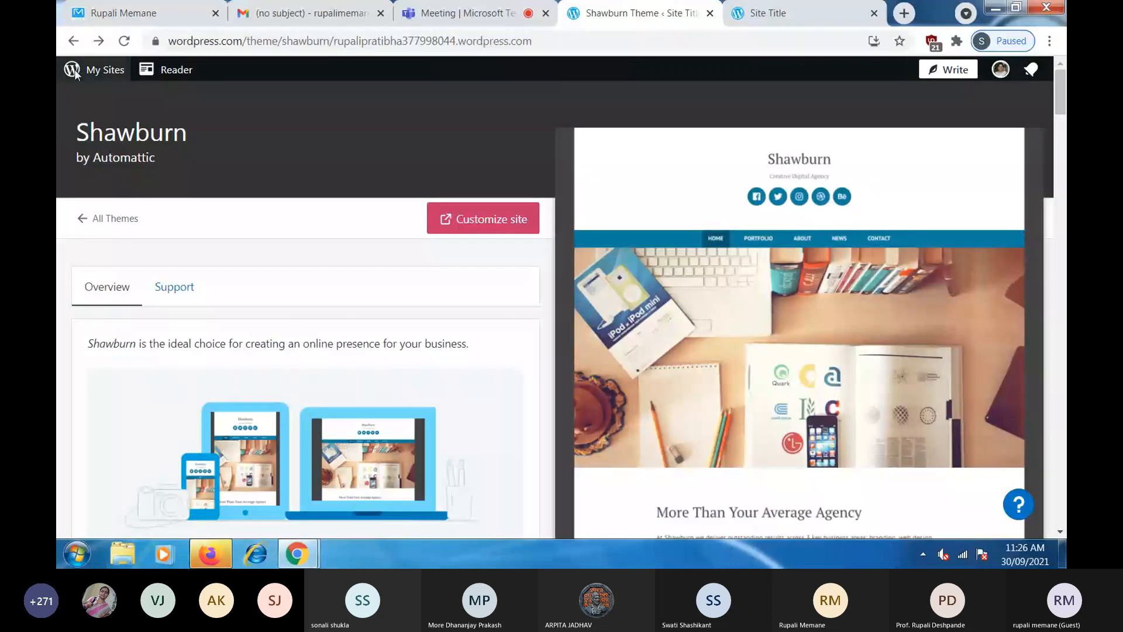
click(478, 232)
click(526, 15)
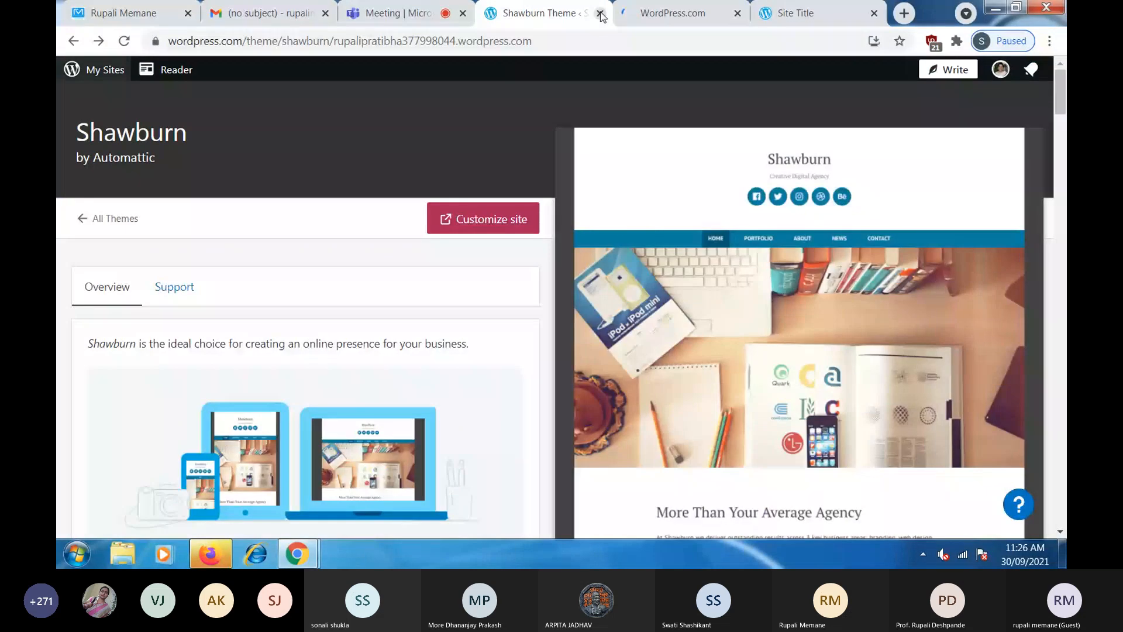
- Dismiss the Customizer's 'Thanks, got it!' tip and close it to reach My Home
click(659, 18)
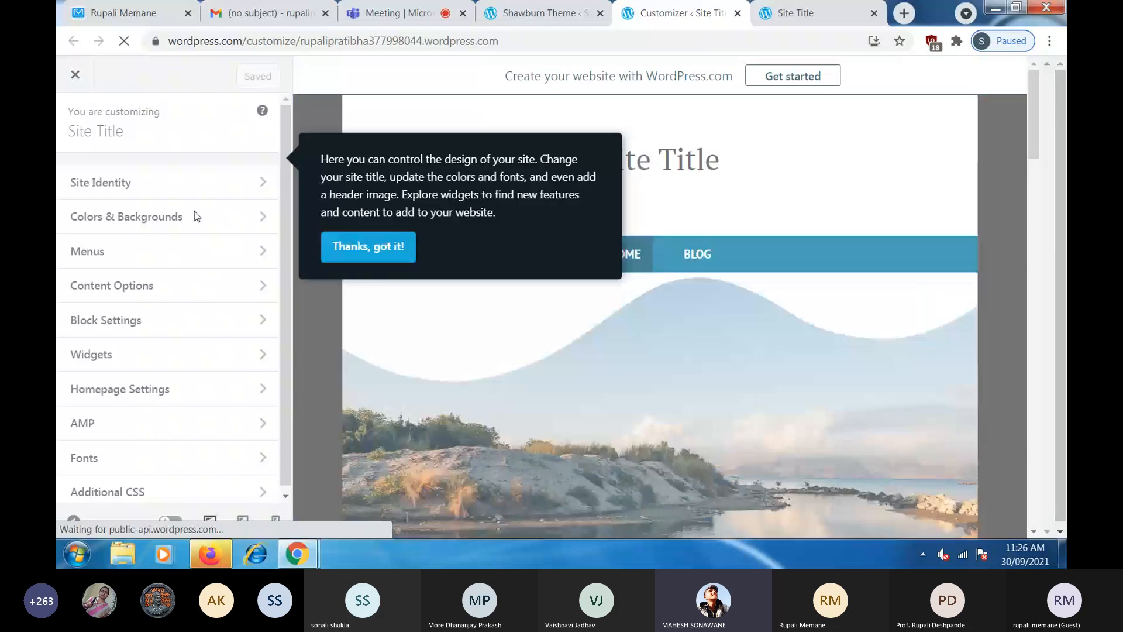
click(375, 247)
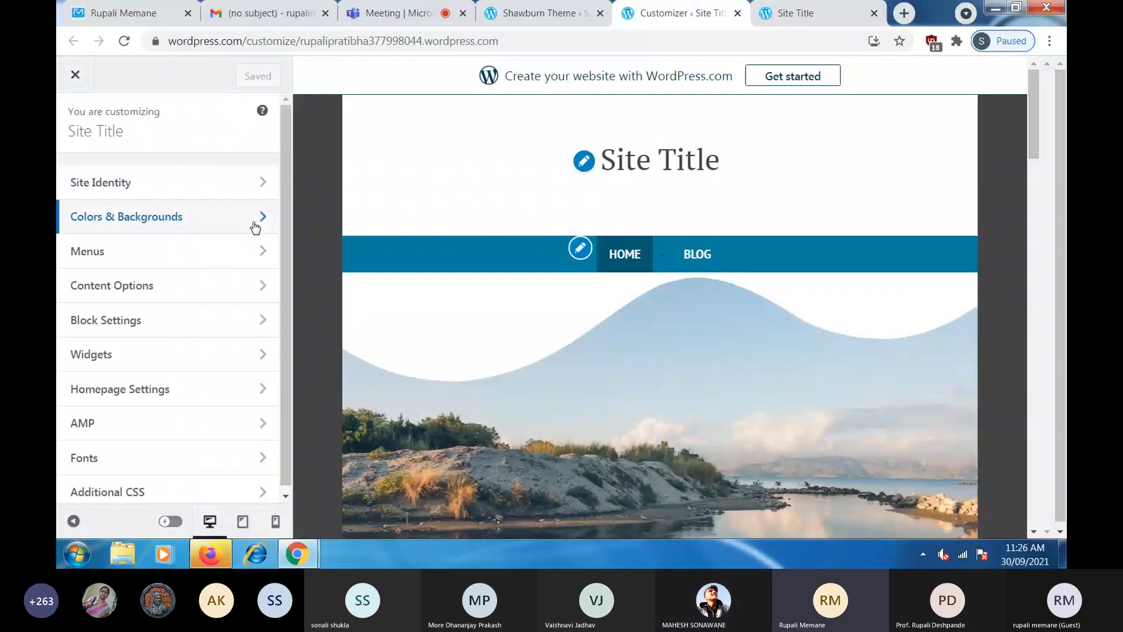
click(76, 79)
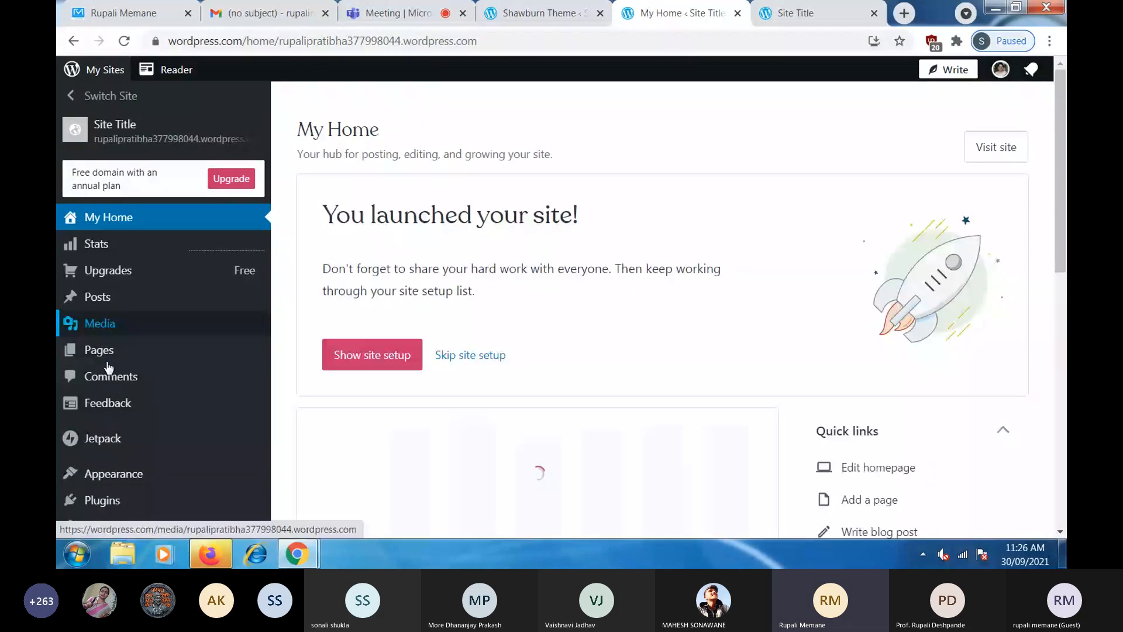
- Add a new page from Pages and scroll the layout chooser to the Gallery layouts
mouse_move(109, 354)
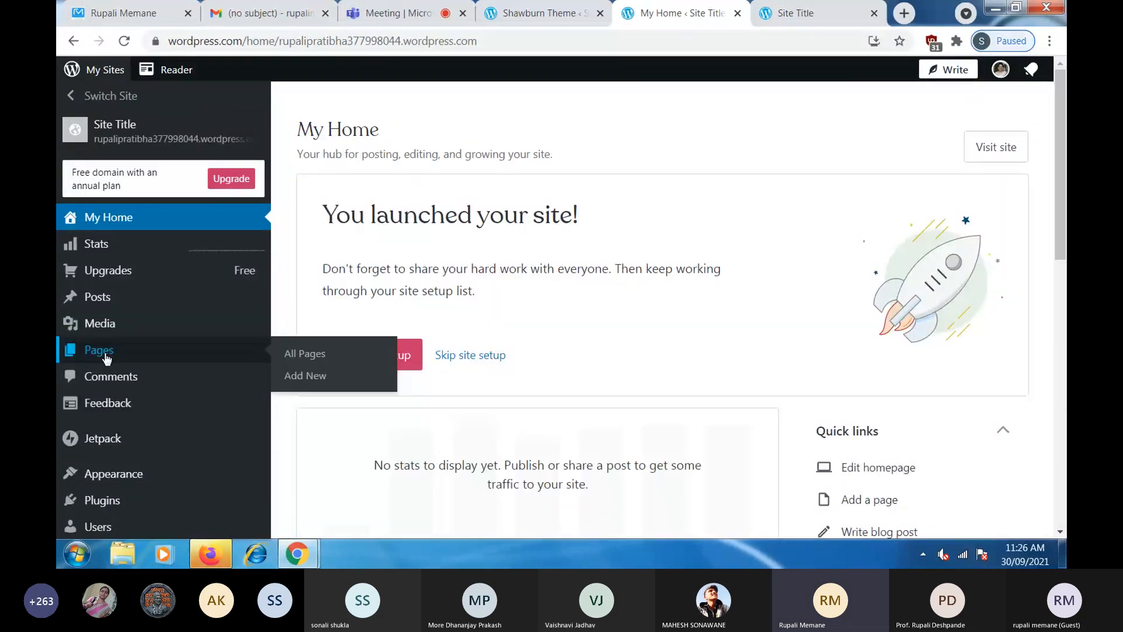
click(322, 383)
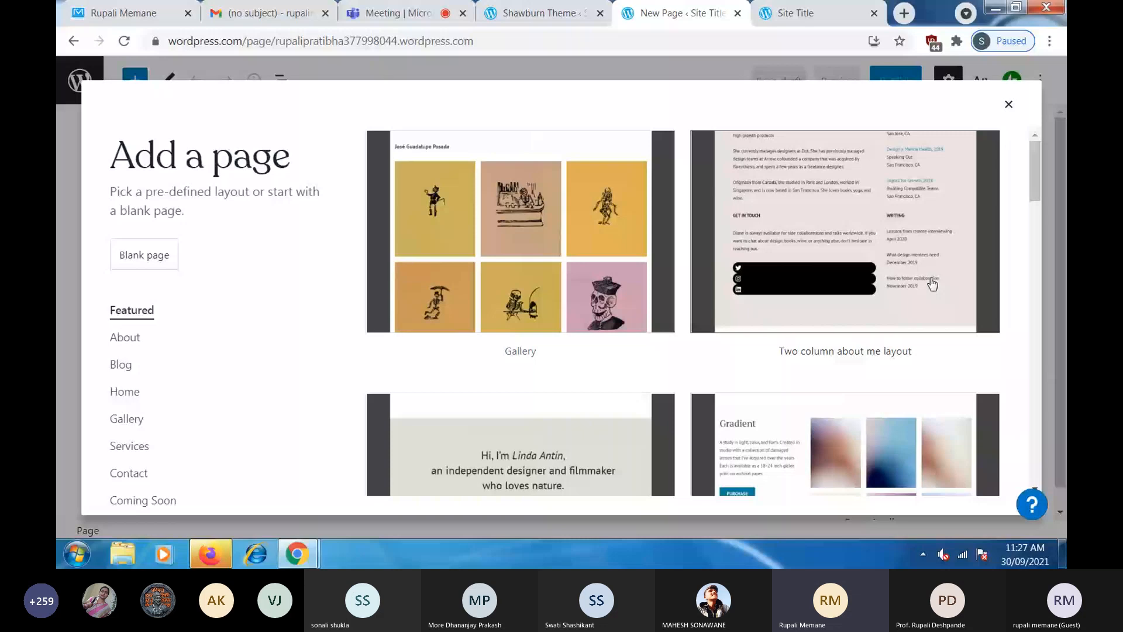
scroll(839, 375, down, 3)
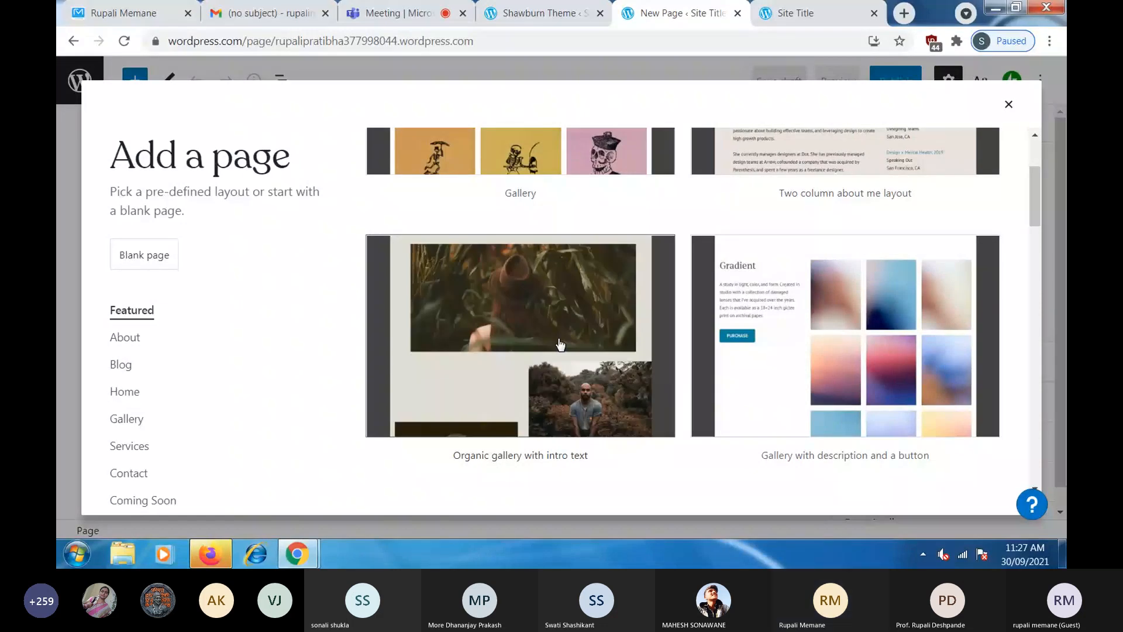
click(559, 345)
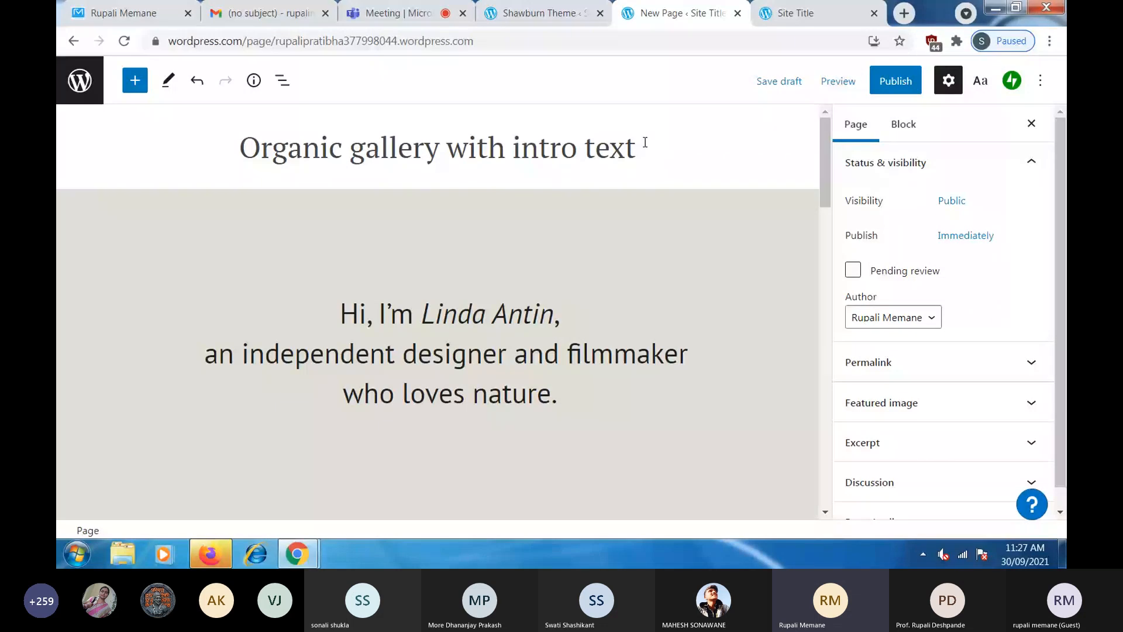
drag(646, 143, 234, 153)
text(Photogall)
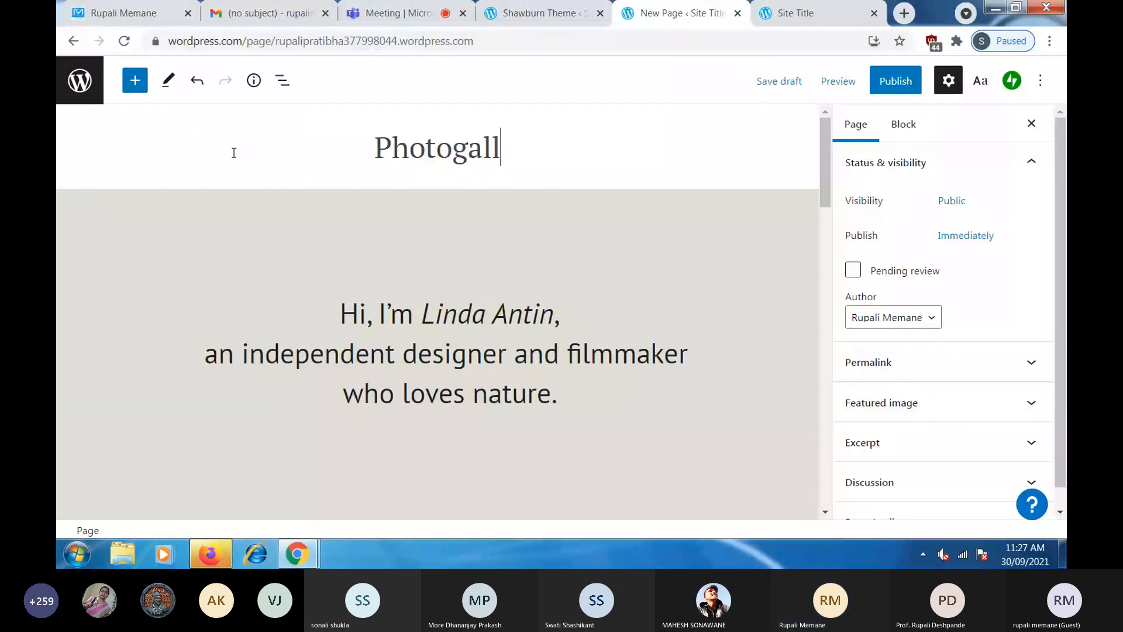
text(ery)
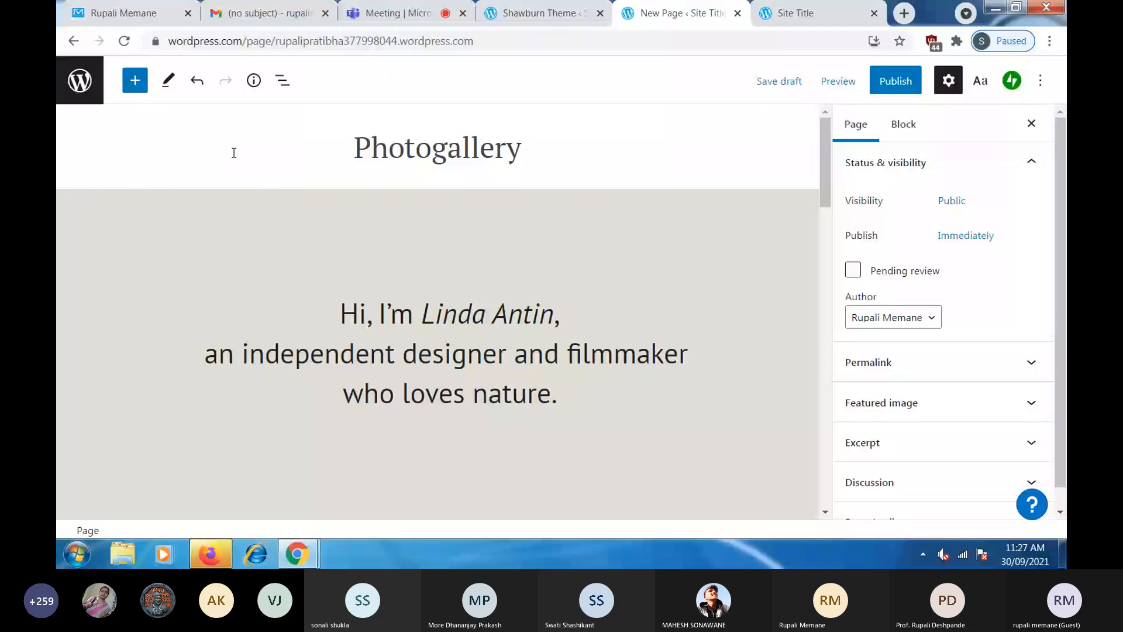
click(427, 151)
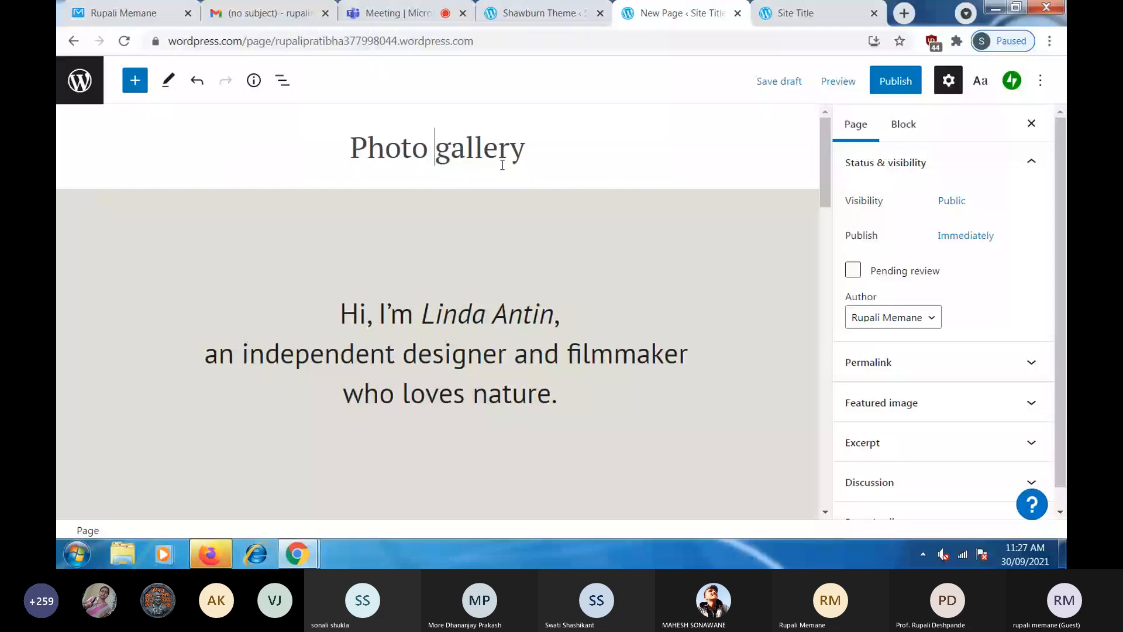
key(Delete)
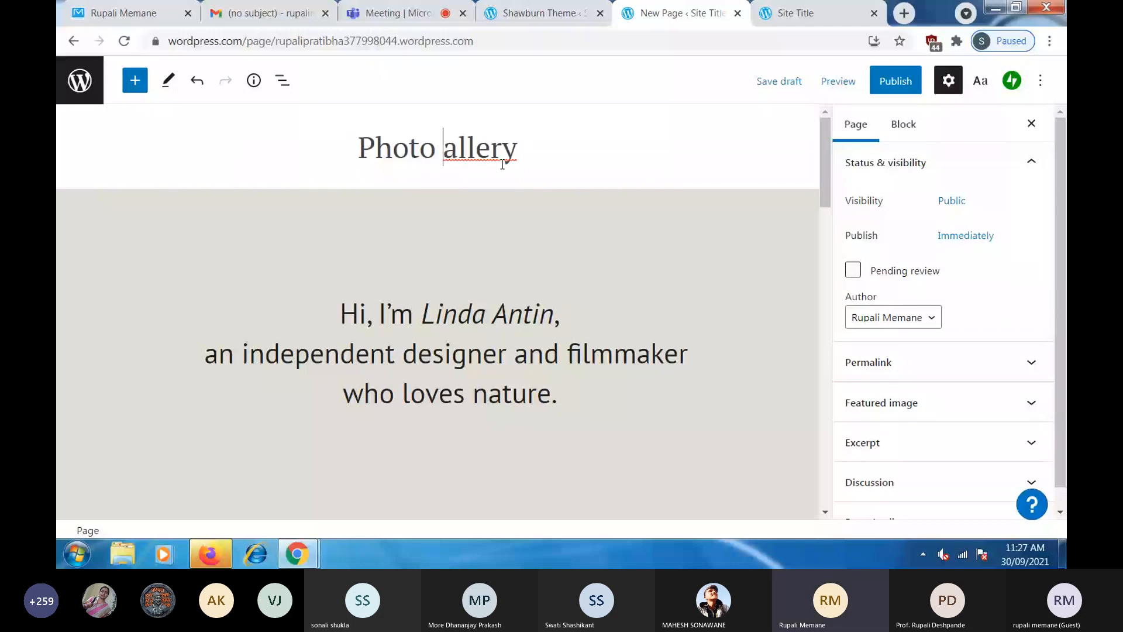
key(Tab)
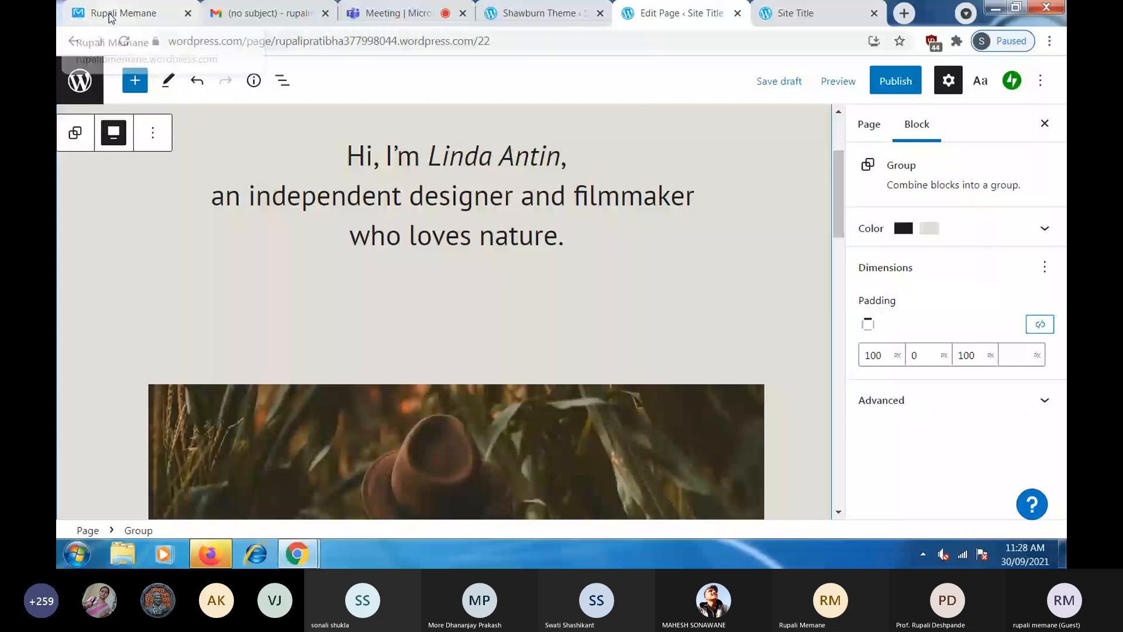
click(109, 15)
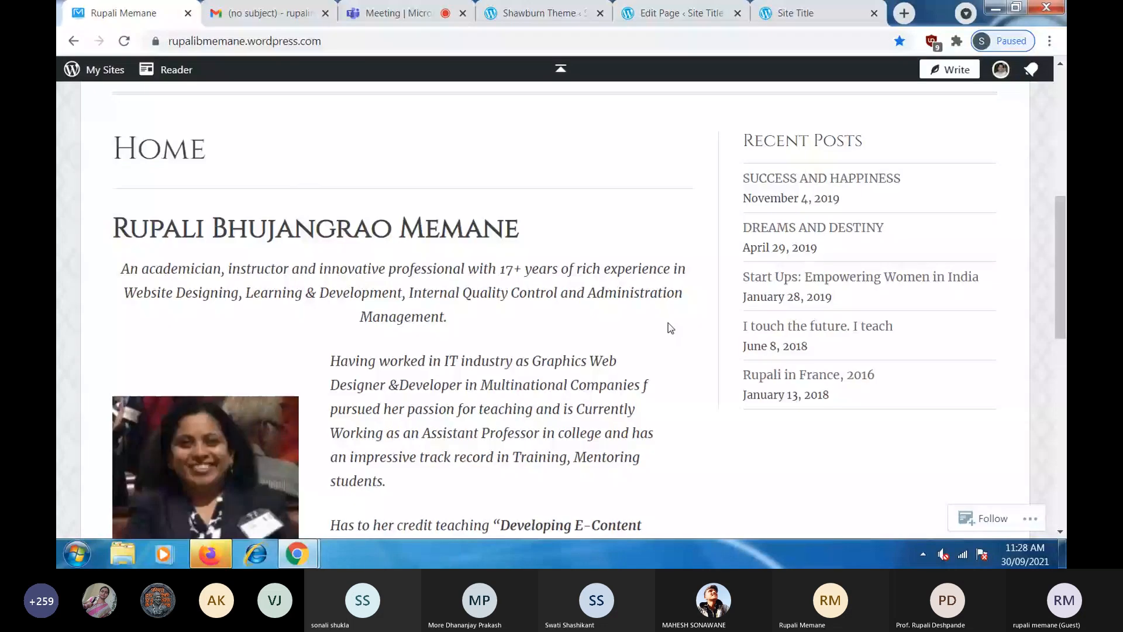
triple_click(386, 381)
scroll(619, 174, down, 2)
click(562, 14)
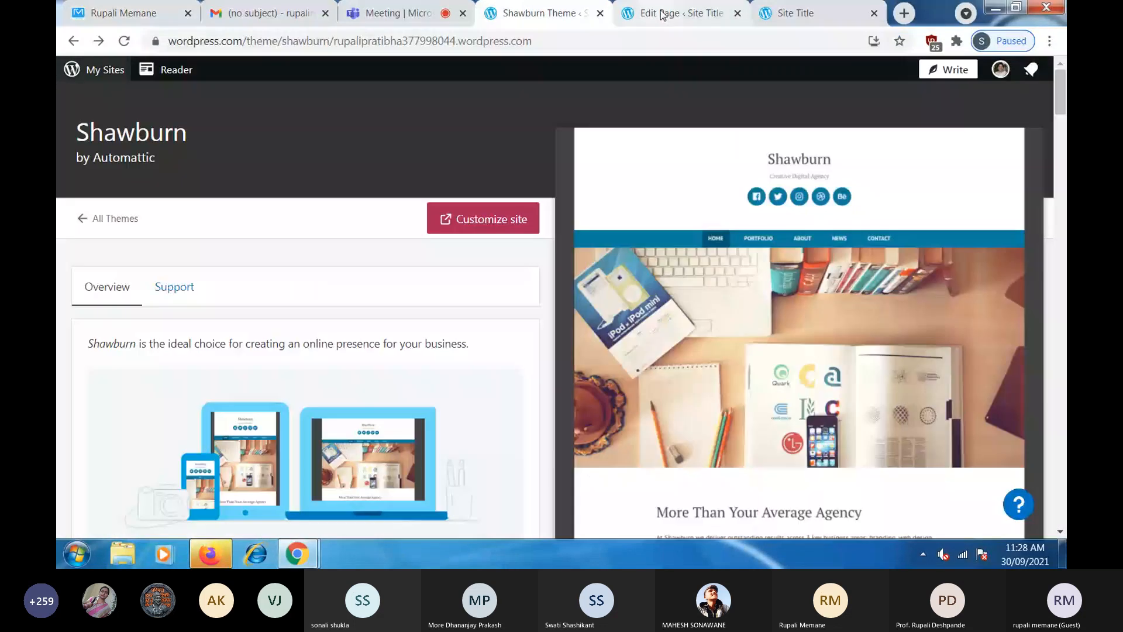
click(664, 14)
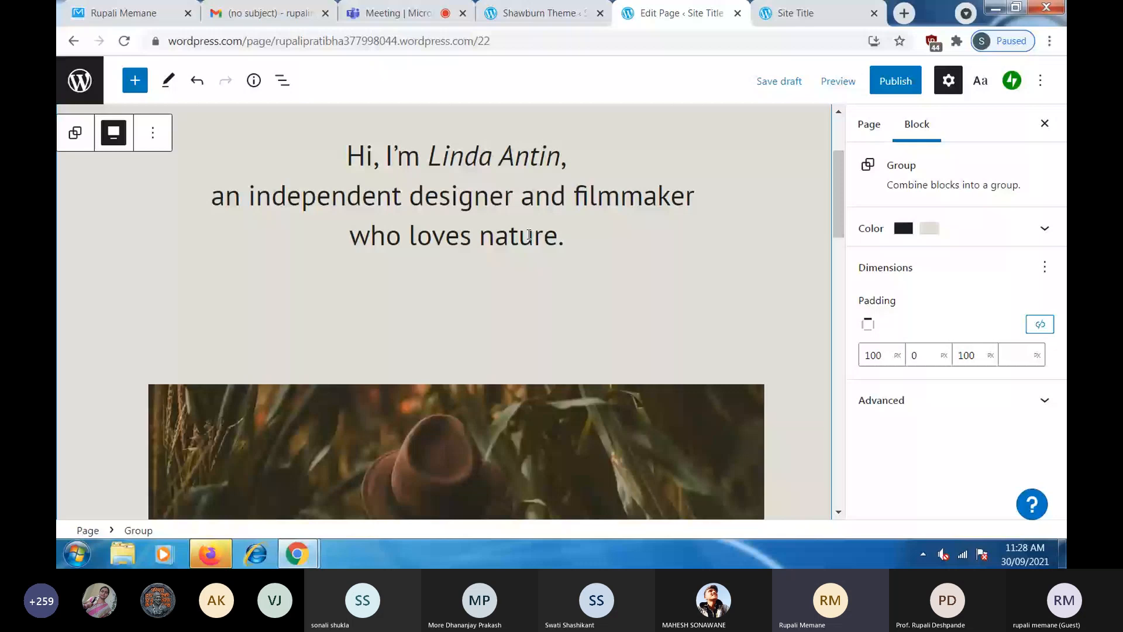
- Apply the Rounded style to the hat photo, the man's portrait and the bottom-left photo
scroll(530, 234, down, 2)
click(526, 241)
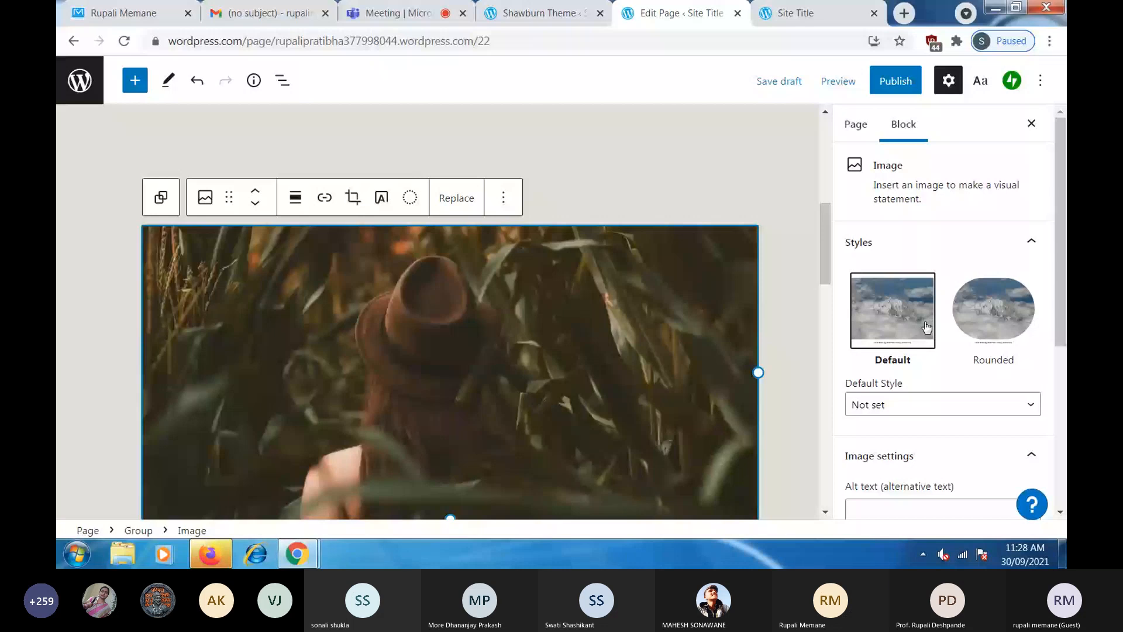
click(1001, 326)
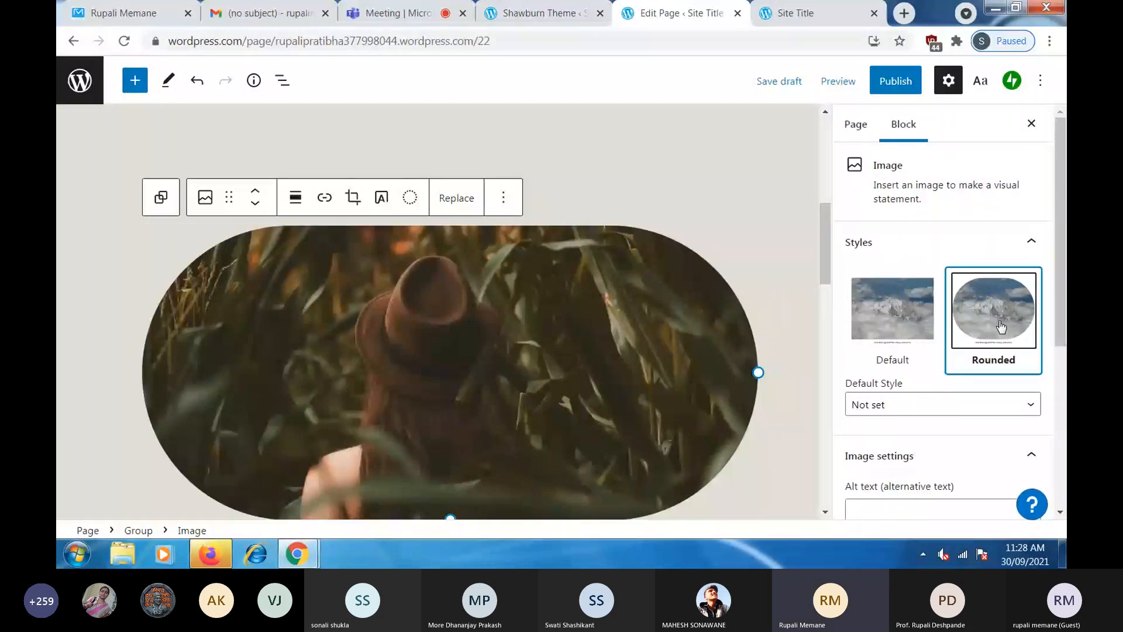
scroll(661, 355, down, 5)
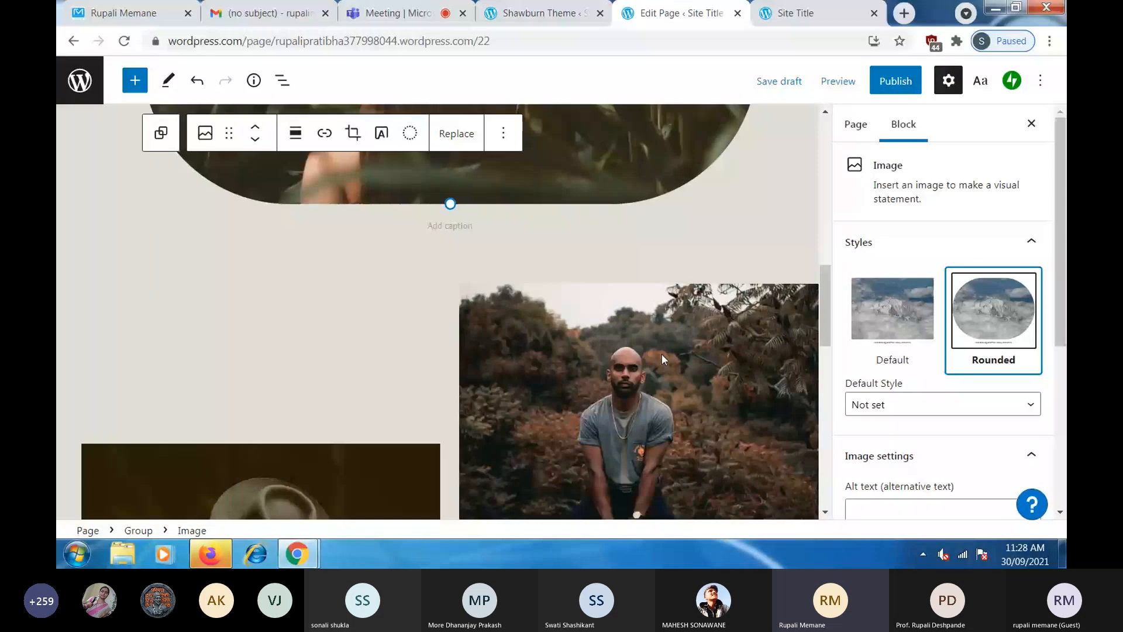
click(661, 353)
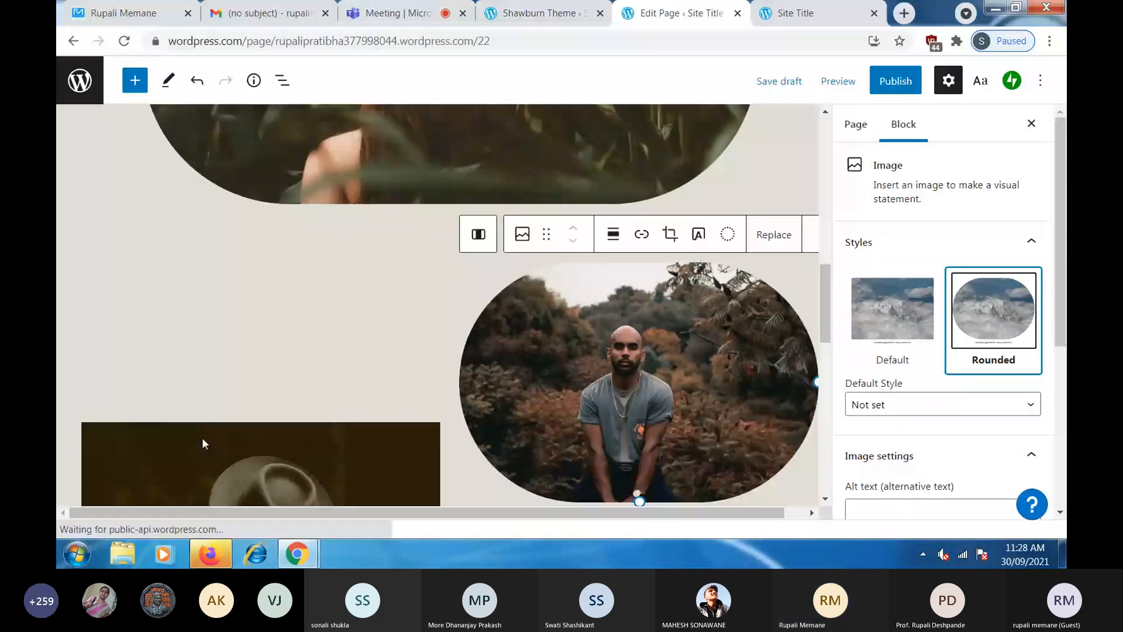
click(202, 439)
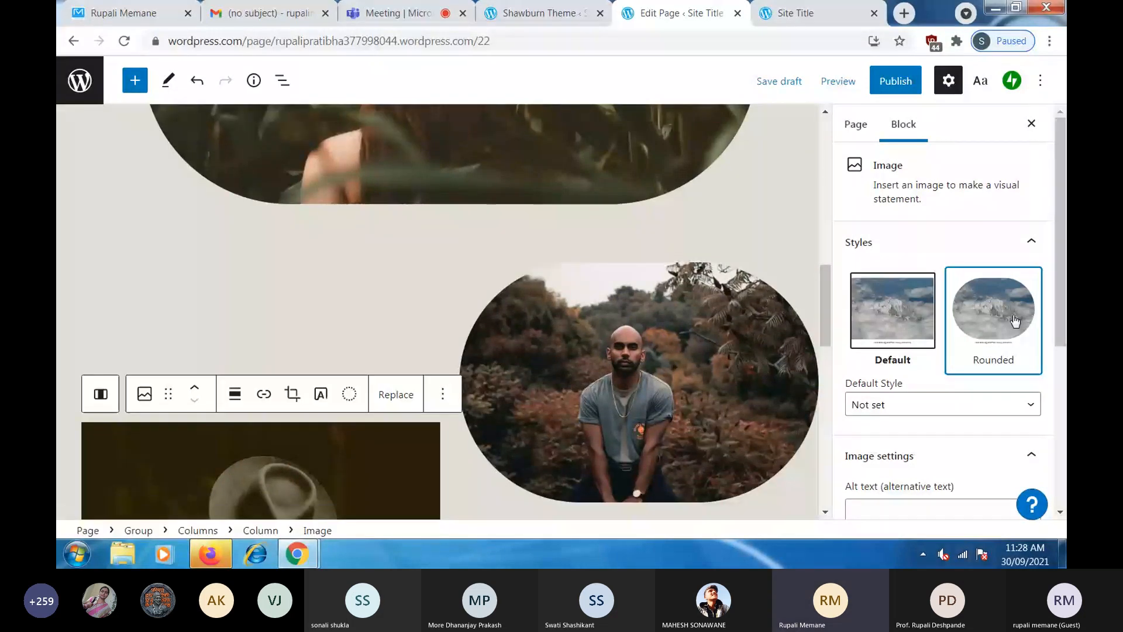
scroll(463, 391, down, 5)
scroll(463, 391, up, 5)
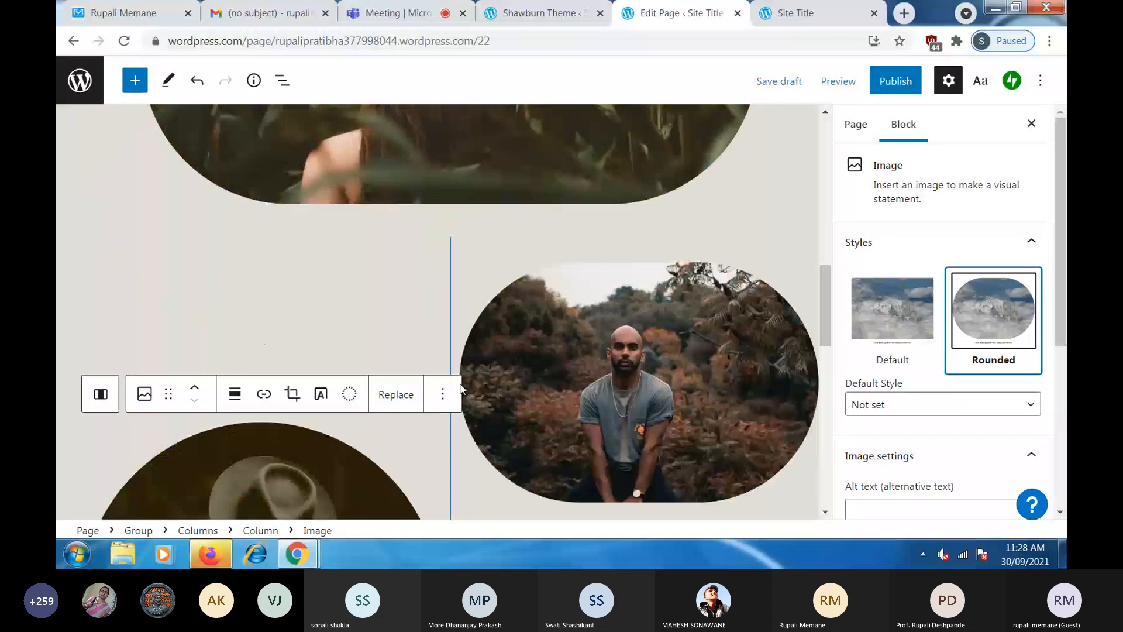
scroll(461, 389, up, 4)
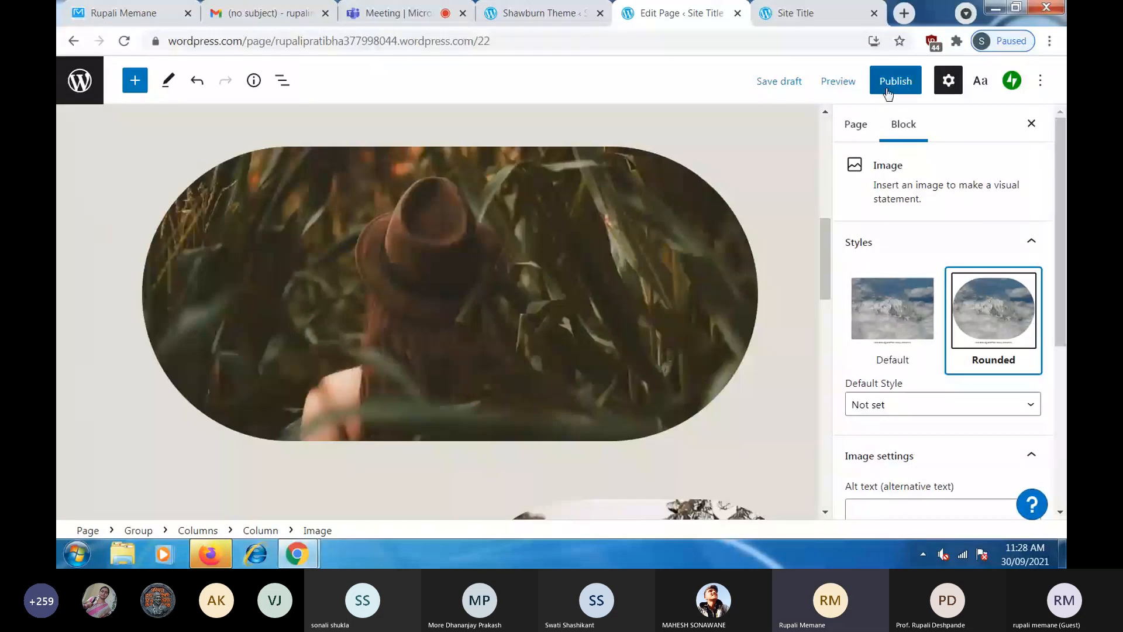
- Publish the Photo Gallery page, confirm it in the pre-publish panel, and view it live
click(888, 87)
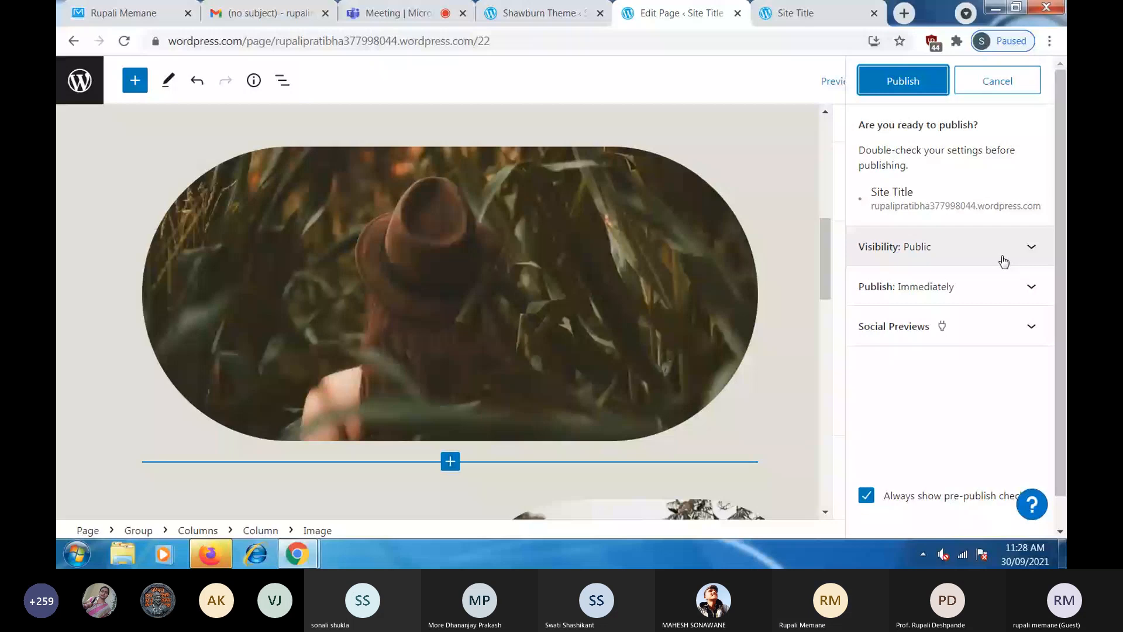
click(905, 79)
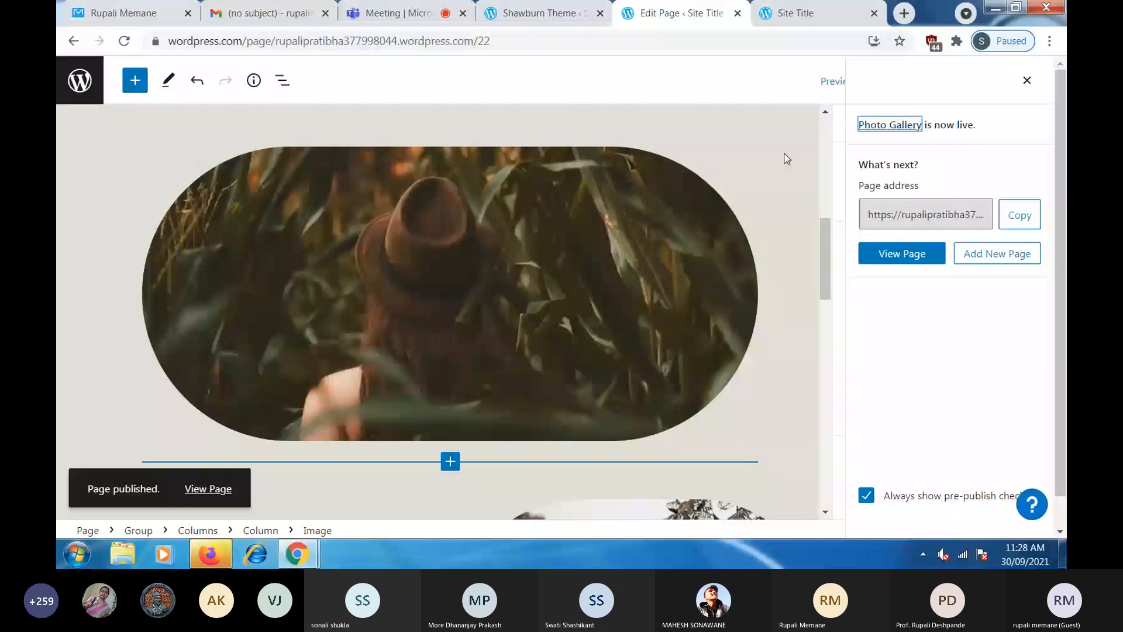
click(804, 14)
- Reload and scroll through the live Photo Gallery and home pages, then return to My Sites
click(124, 42)
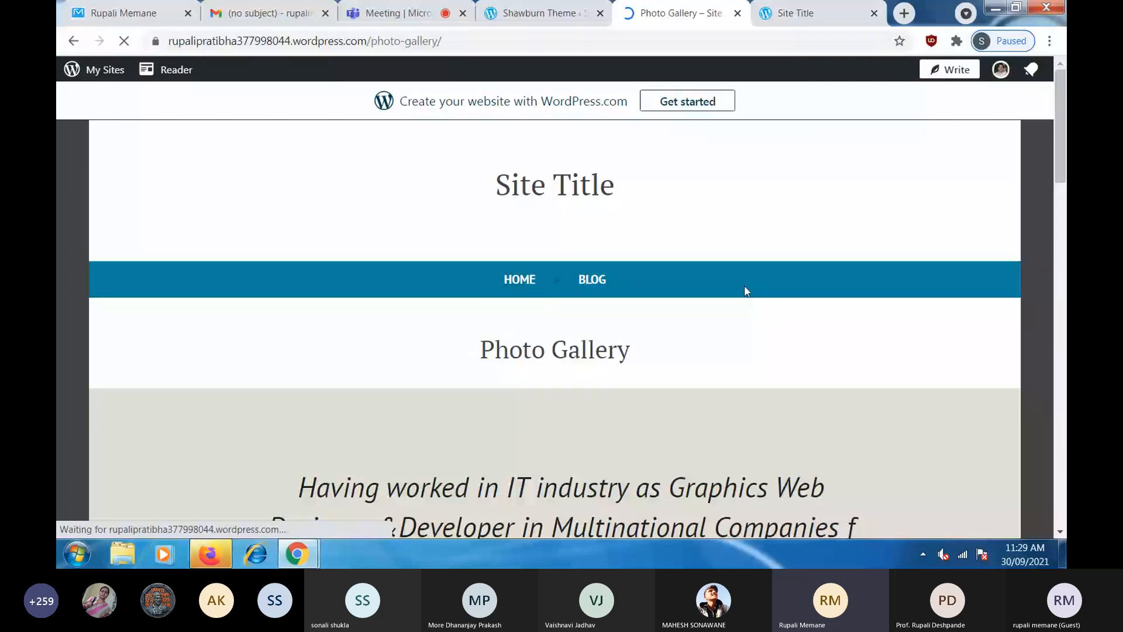
scroll(746, 292, down, 2)
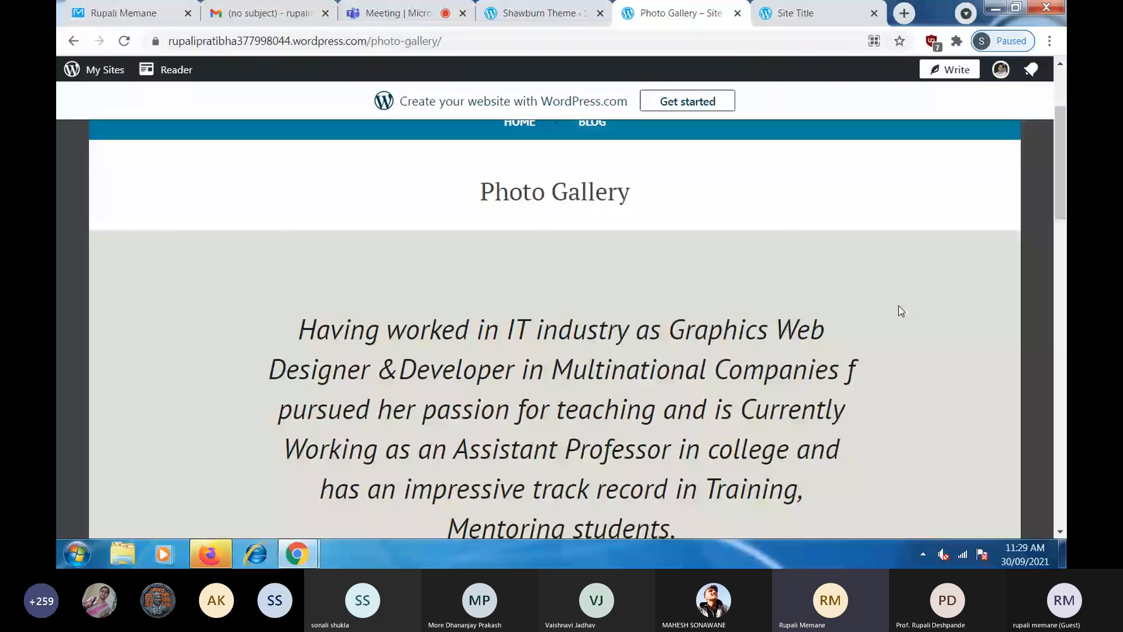
scroll(898, 311, down, 9)
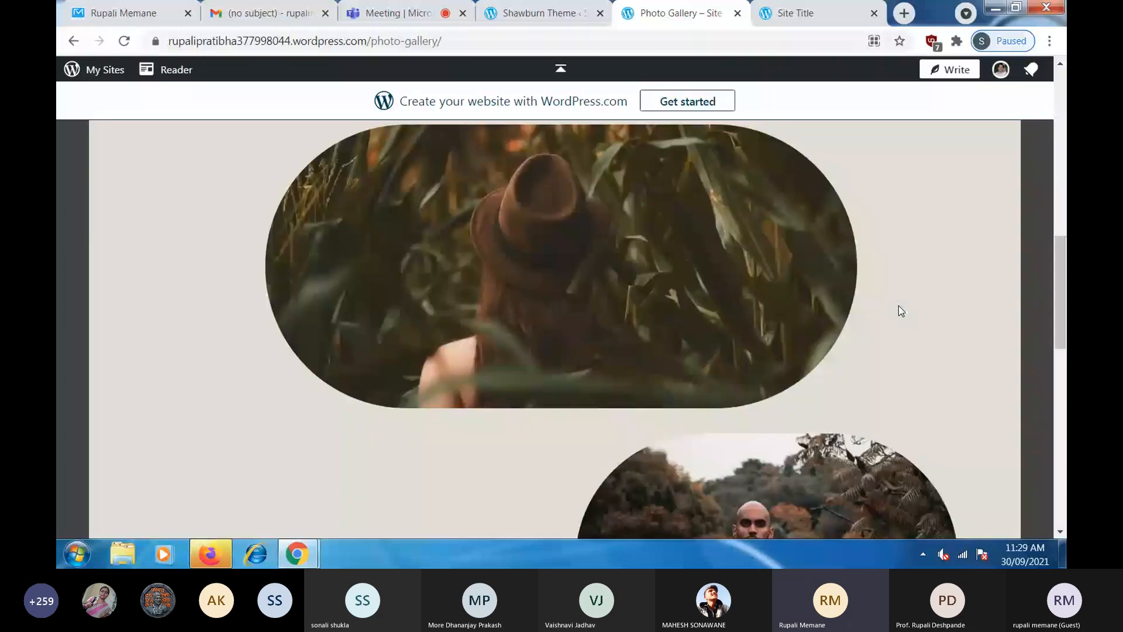
key(F5)
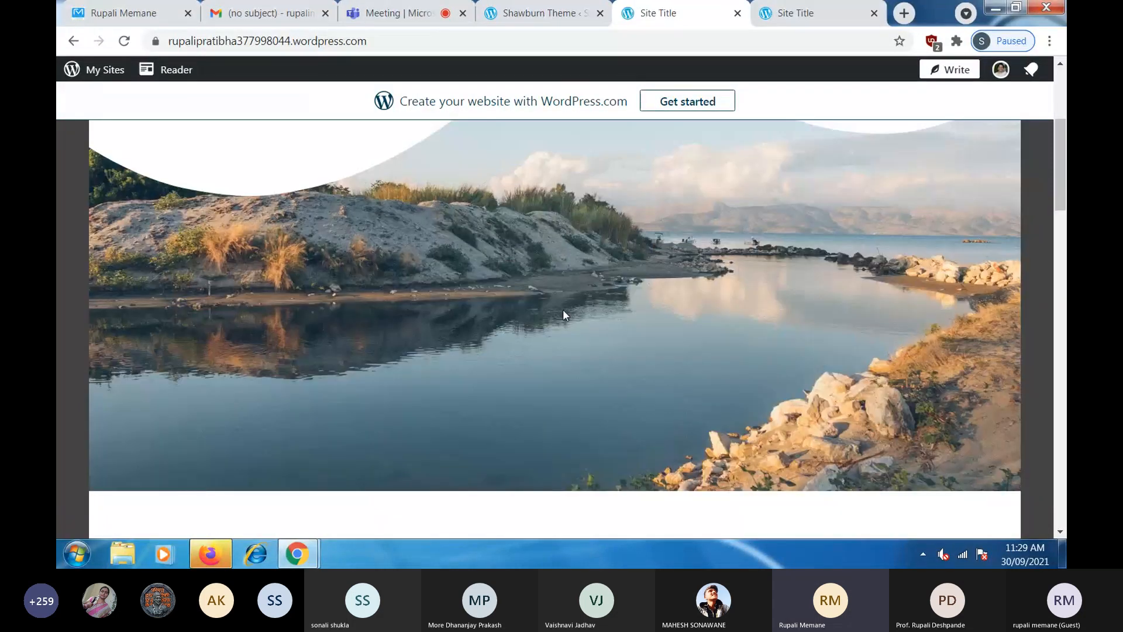
scroll(550, 304, up, 4)
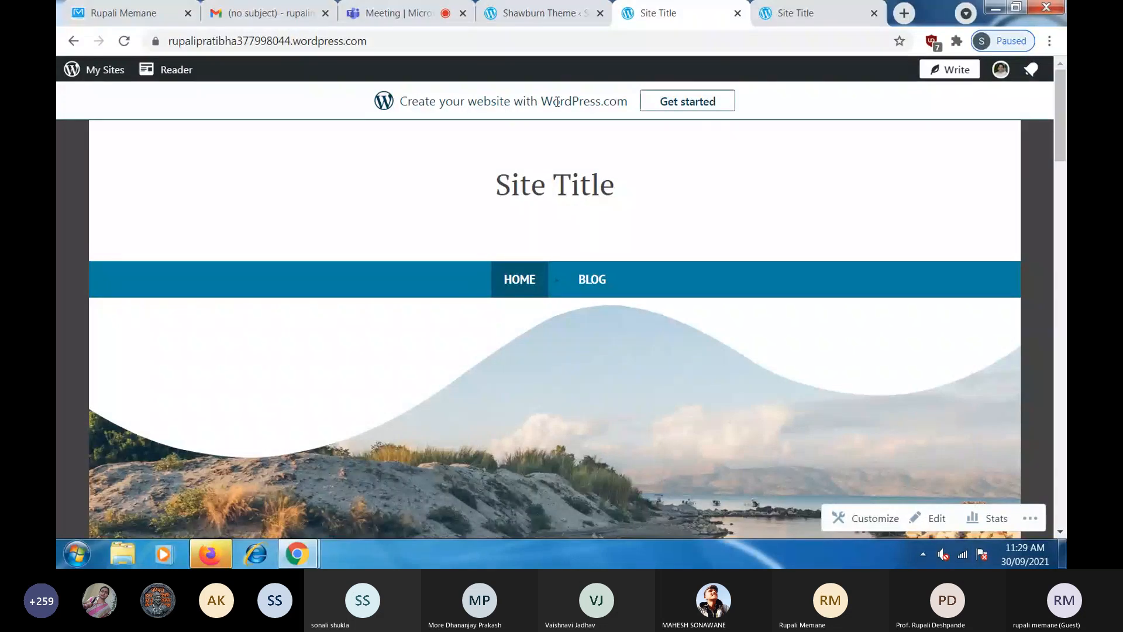
click(97, 42)
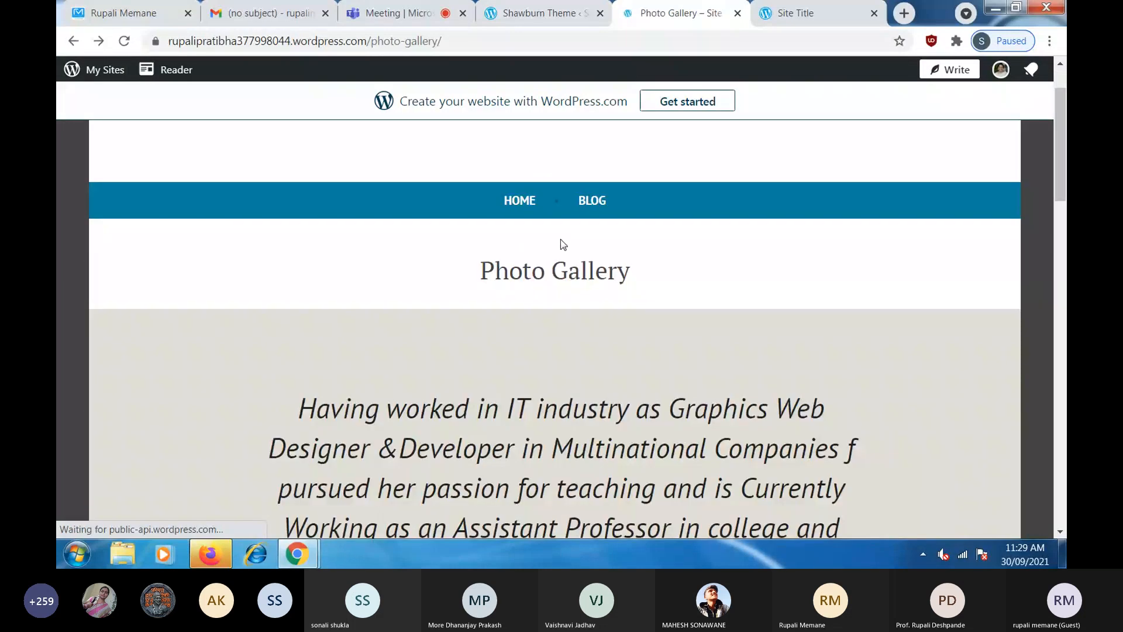
click(115, 99)
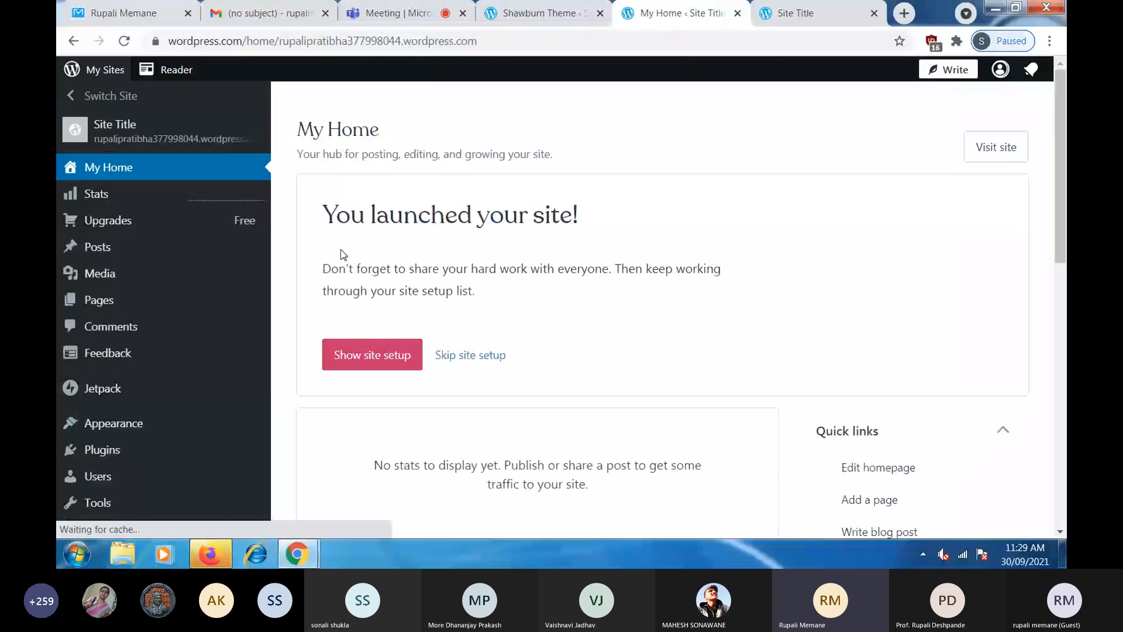
- Go from Appearance > Themes to Appearance > Menus, reaching the Customizer's Primary menu listing
mouse_move(109, 309)
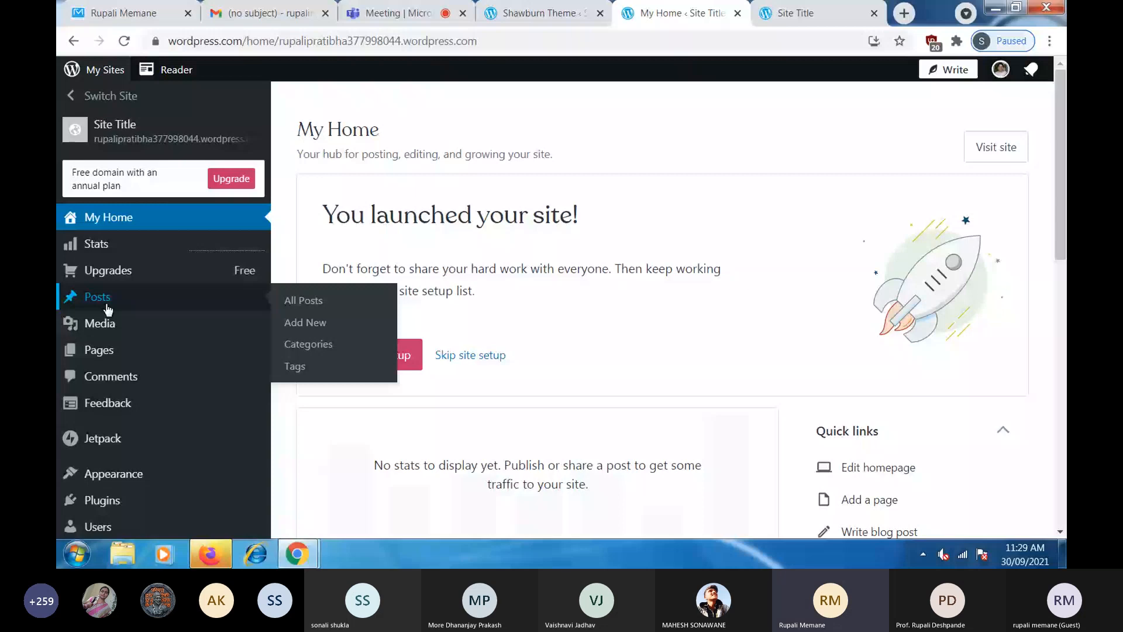
mouse_move(166, 485)
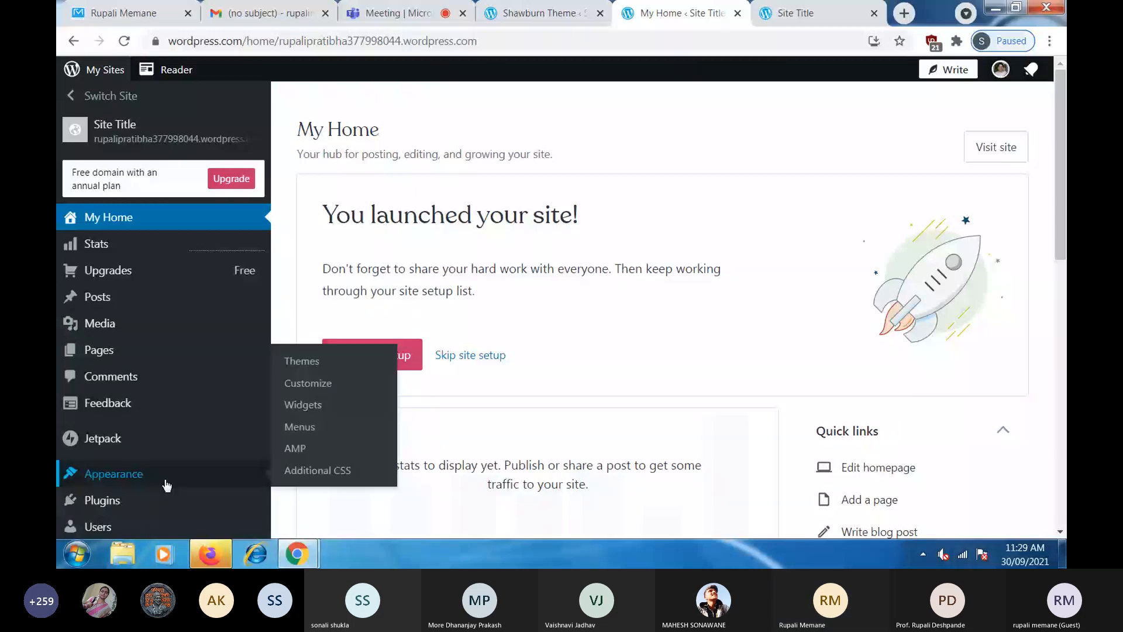
click(167, 485)
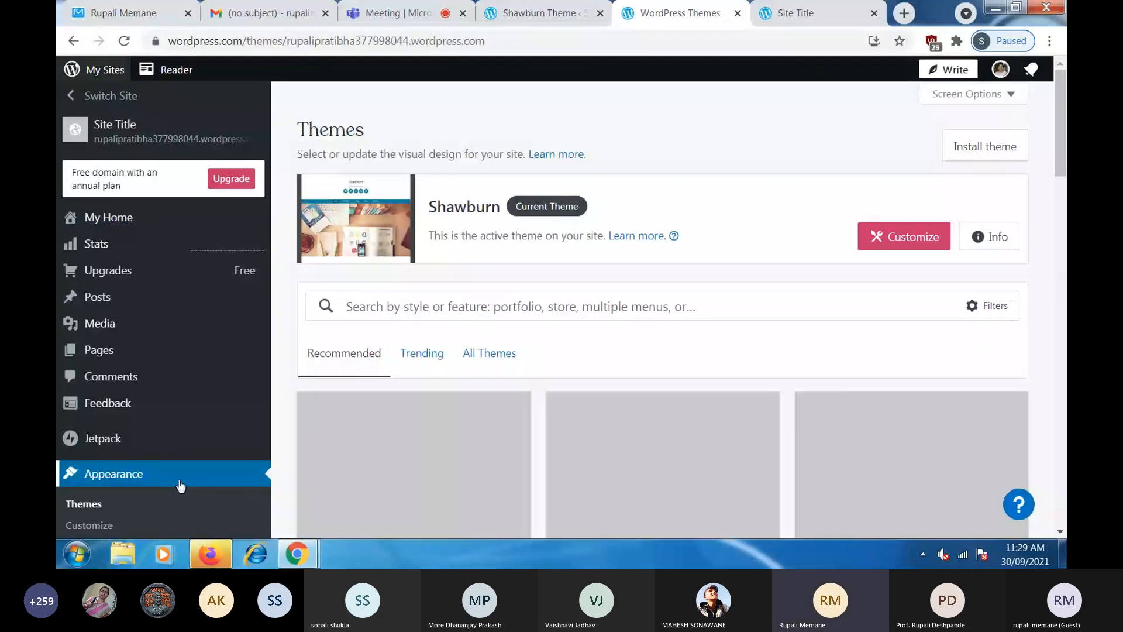
scroll(98, 460, down, 1)
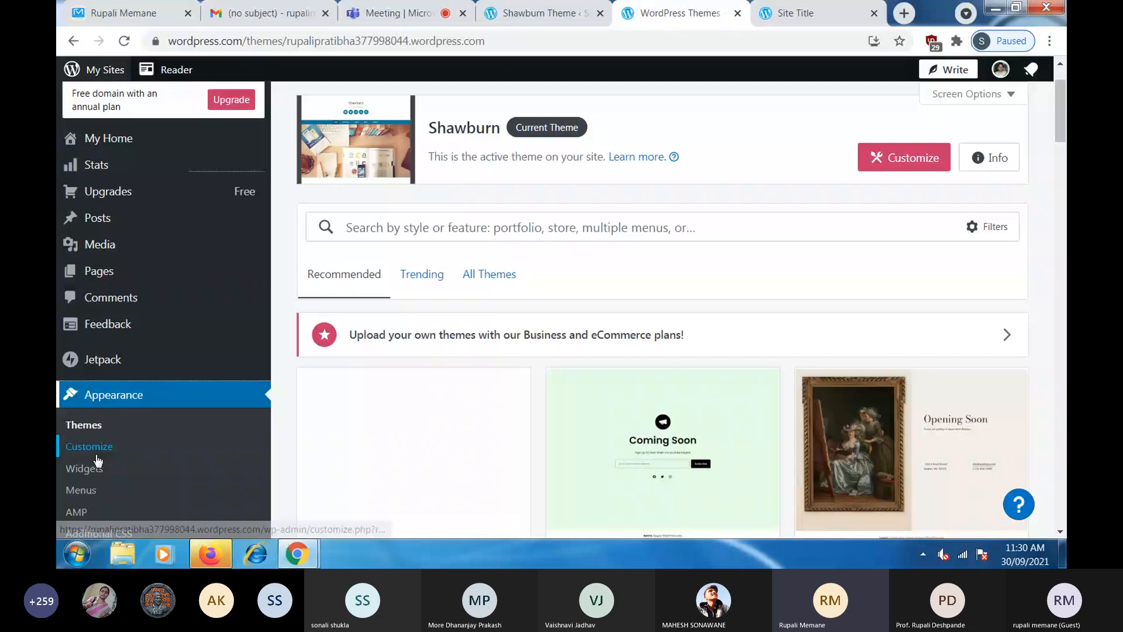
scroll(105, 345, down, 1)
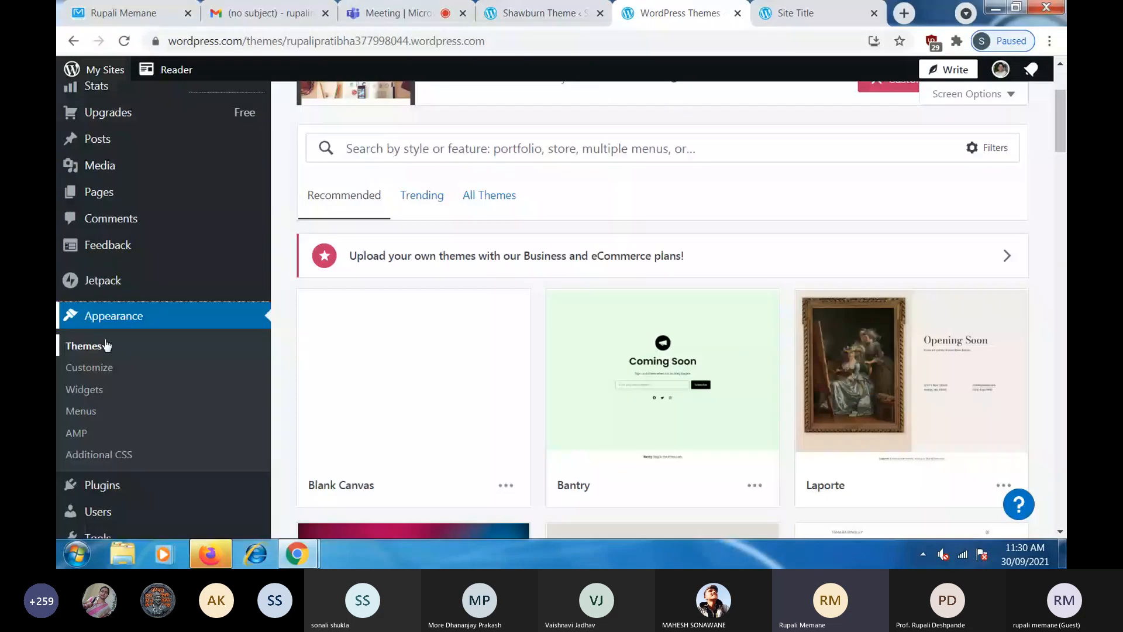
click(92, 419)
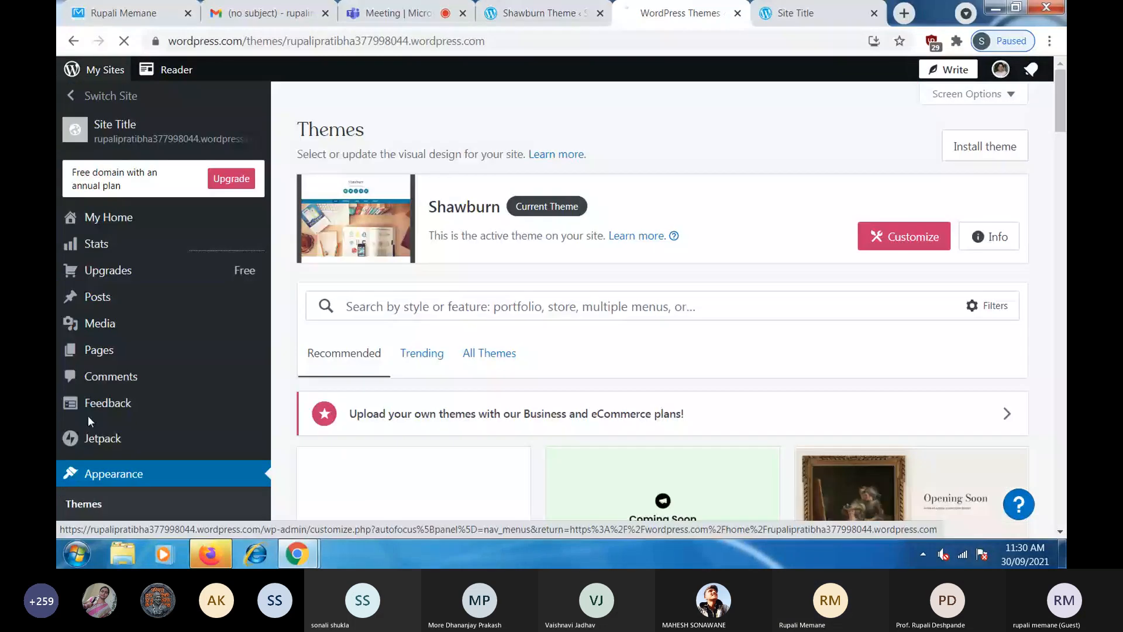
scroll(87, 420, down, 3)
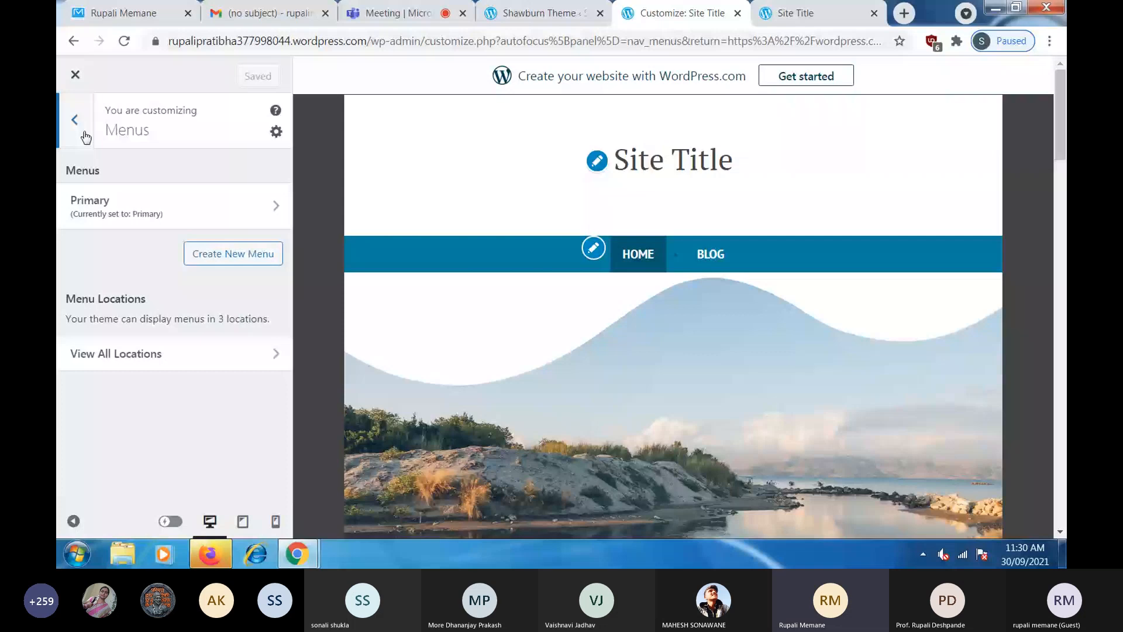
- Add Photo Gallery to the Primary menu, drag it above Blog, and save the changes
click(283, 215)
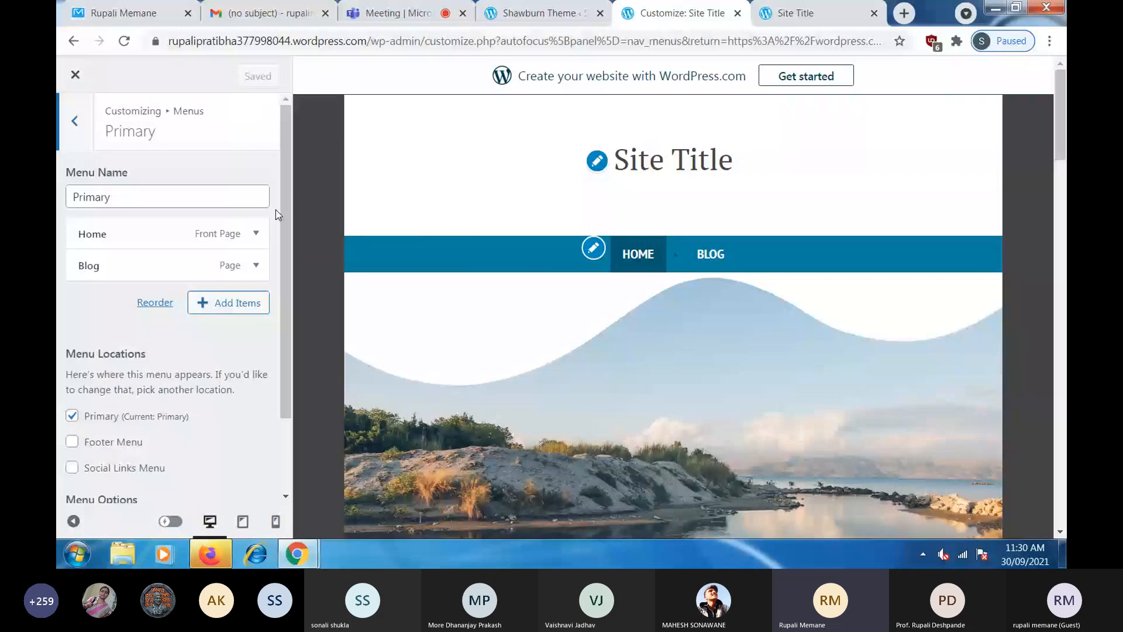
click(231, 312)
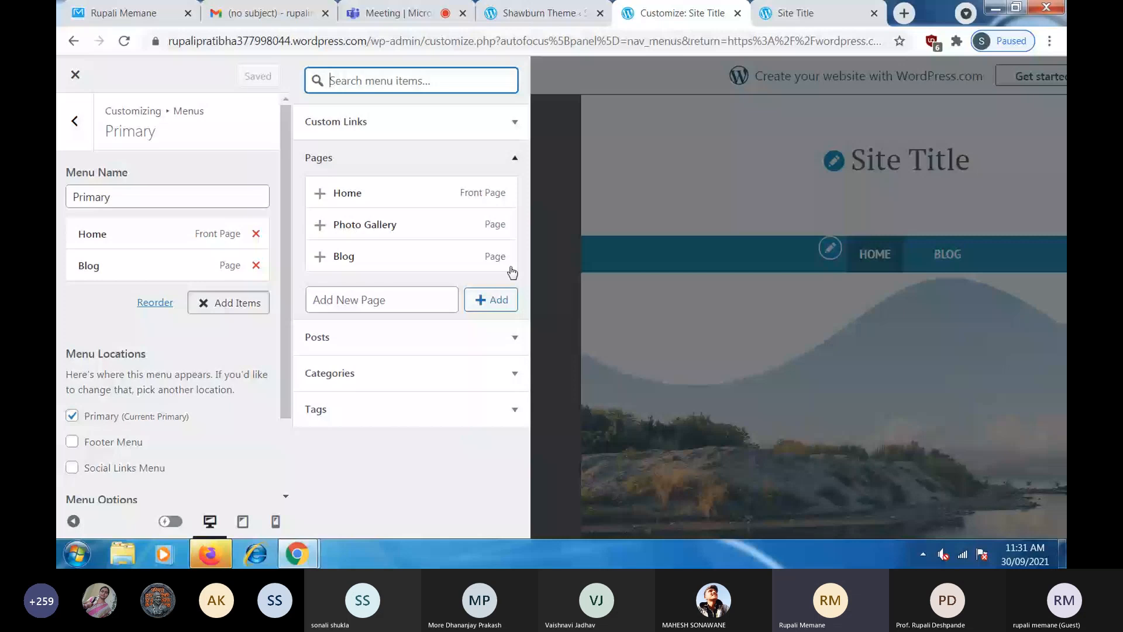
click(409, 237)
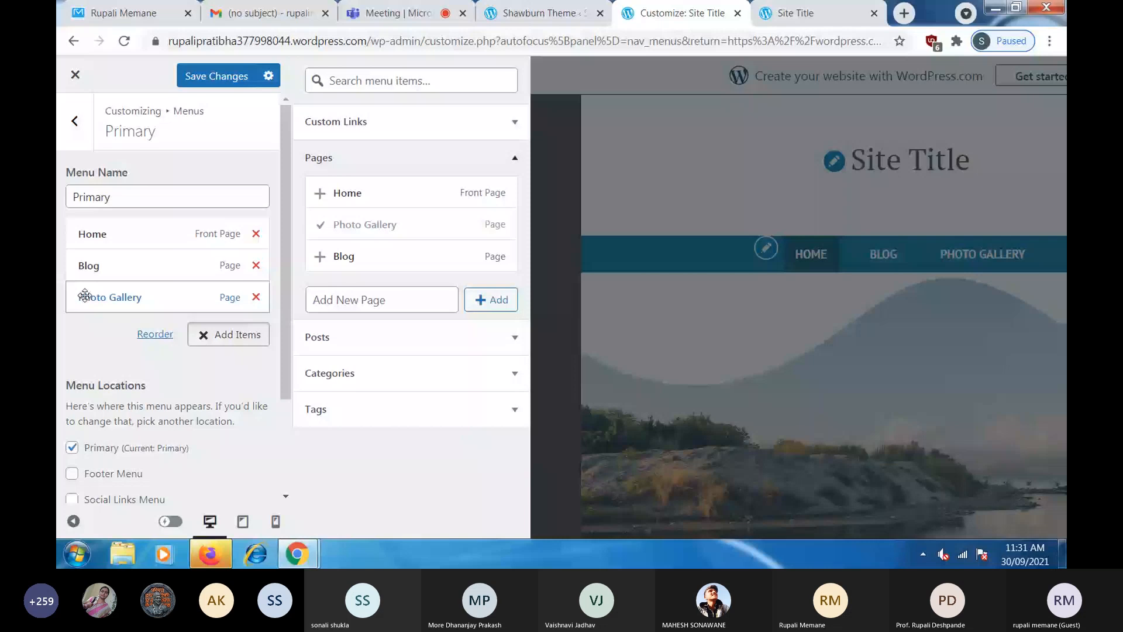
drag(85, 295, 169, 262)
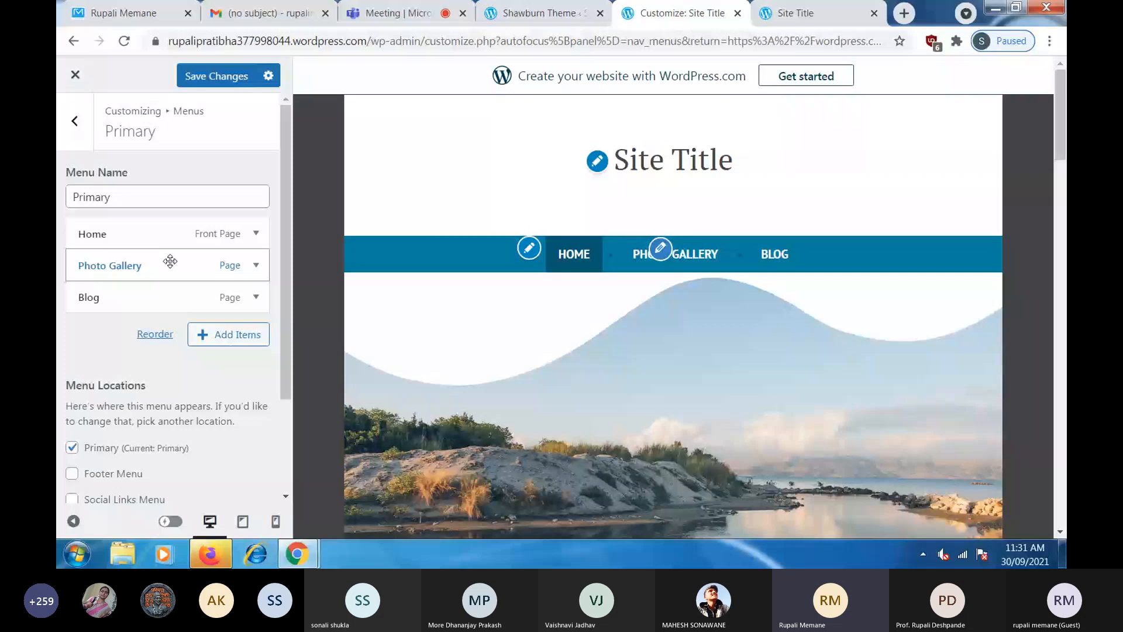
click(217, 76)
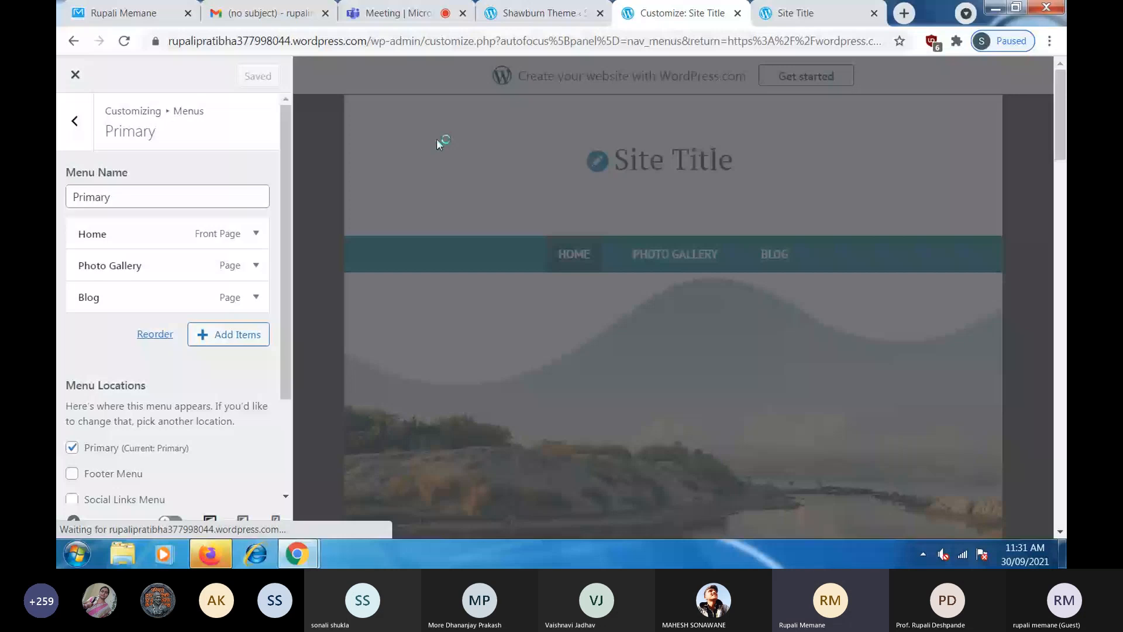
click(75, 122)
click(75, 122)
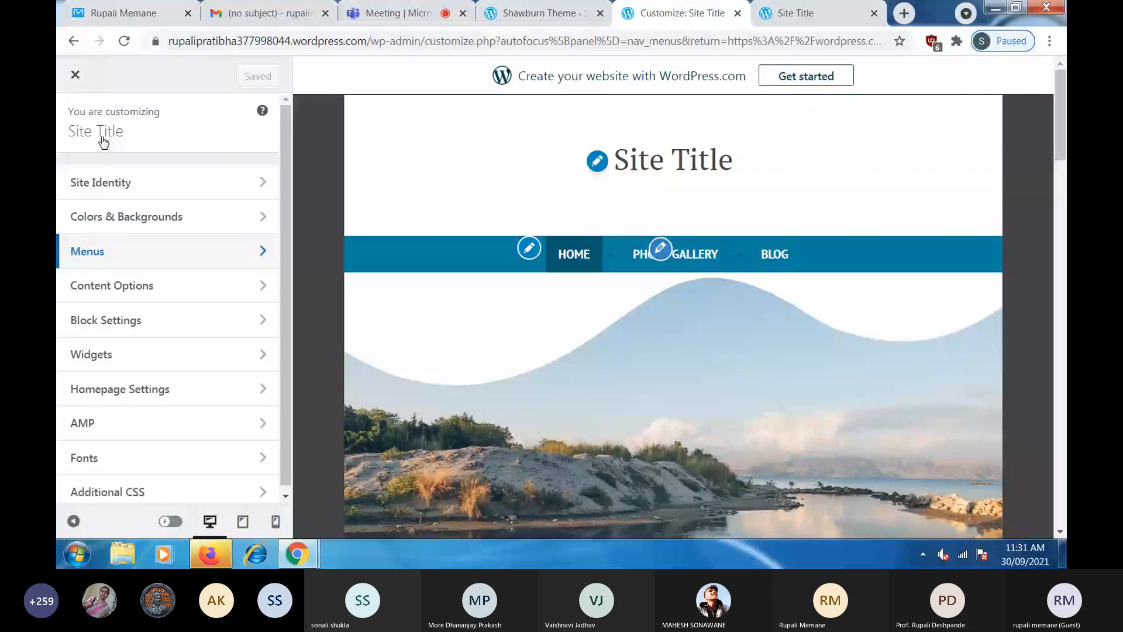
- In Site Identity, set the site title to the owner's full name and tagline to 'All about Myself'
click(135, 182)
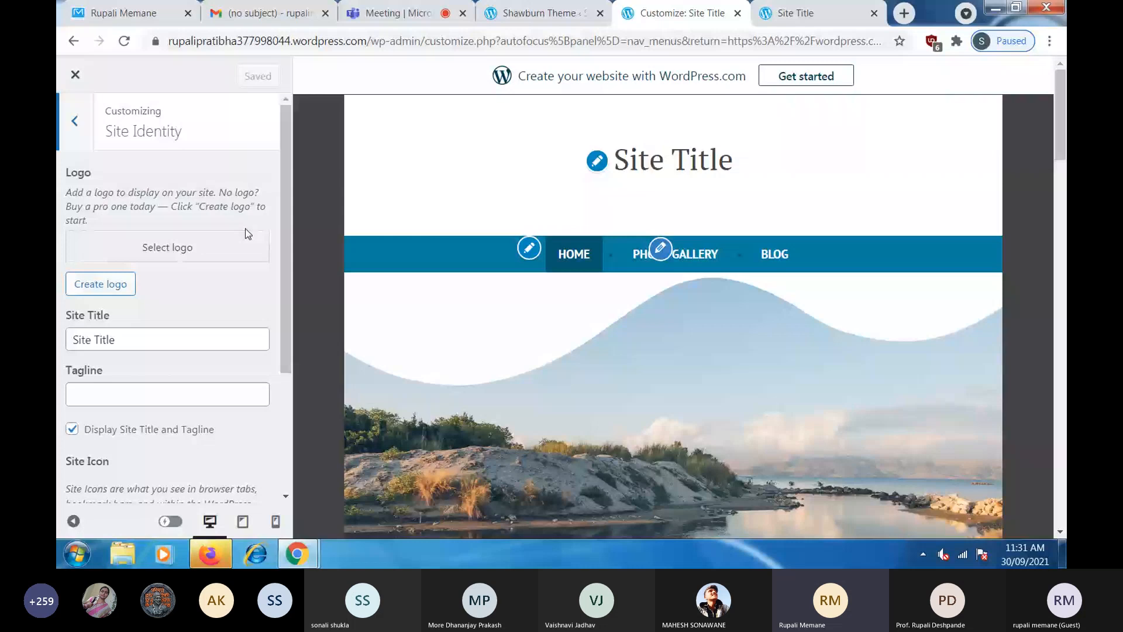
triple_click(167, 339)
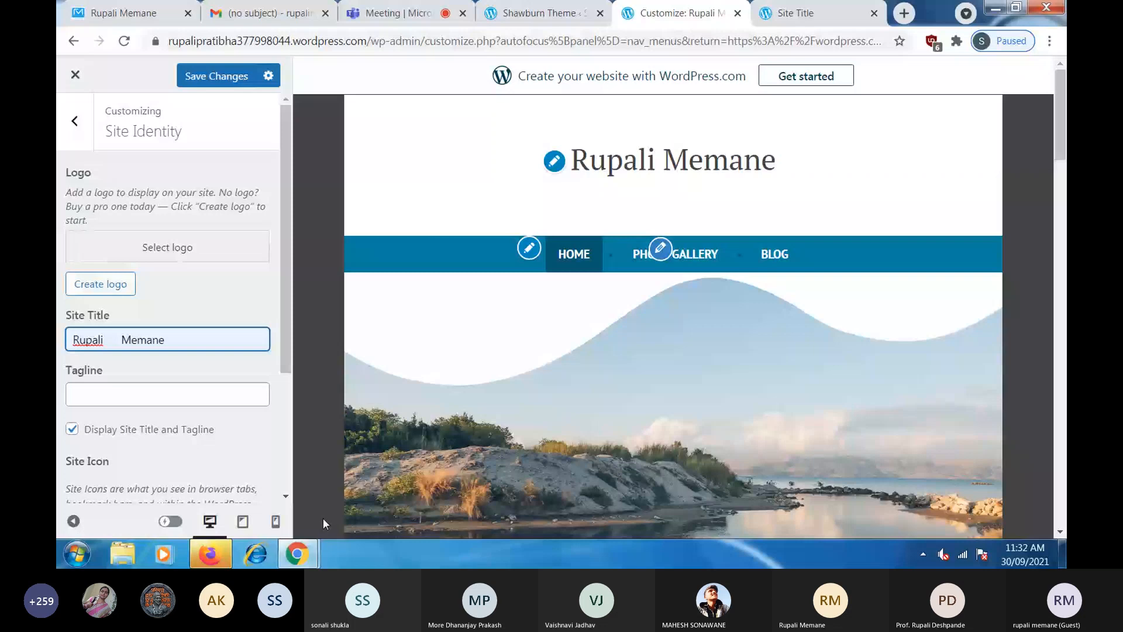
click(225, 398)
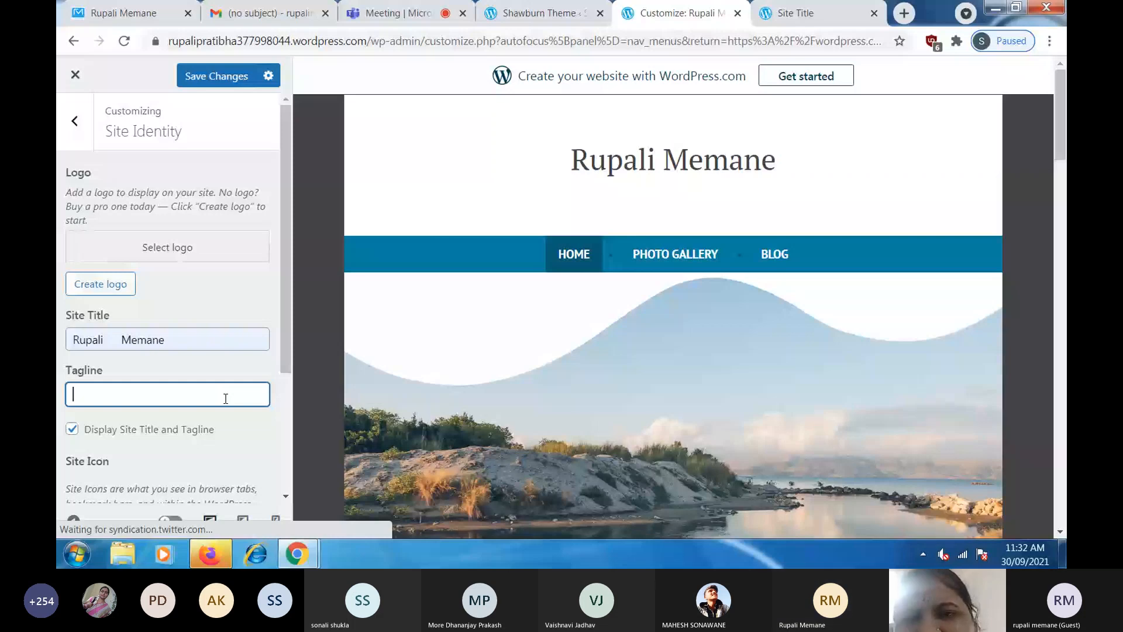
text(All about Mysel)
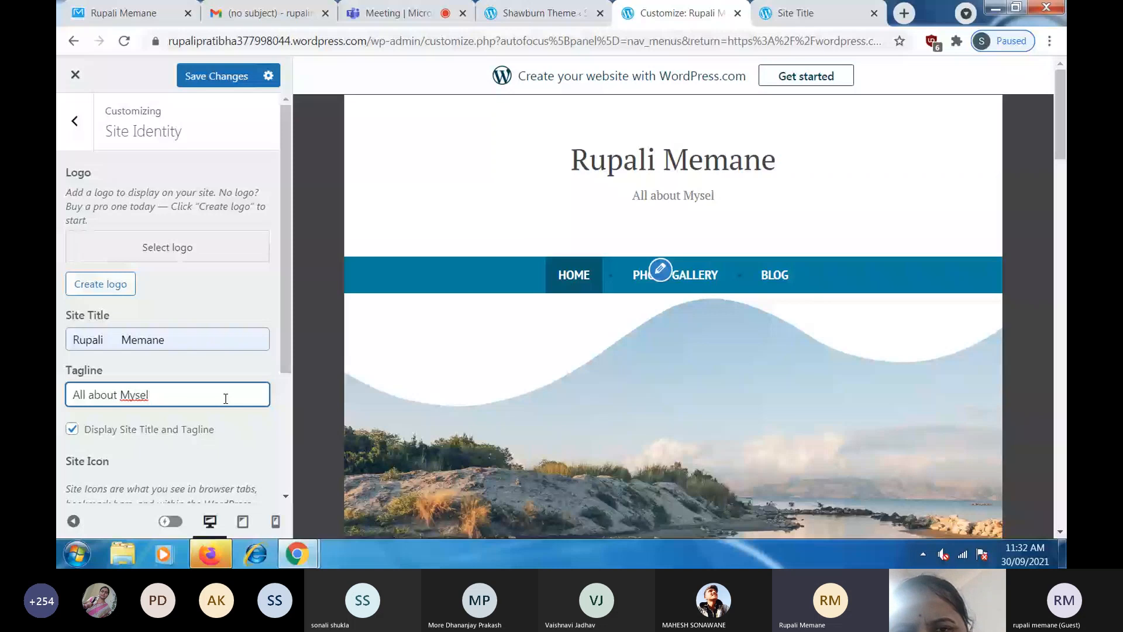
text(f)
scroll(234, 374, down, 3)
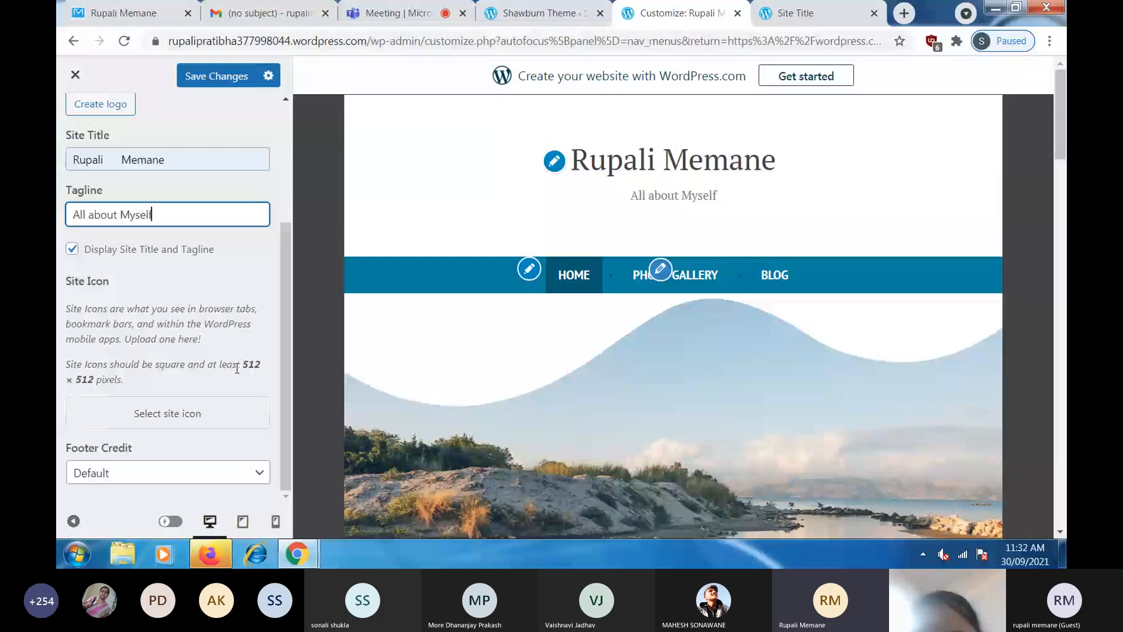
scroll(237, 368, up, 3)
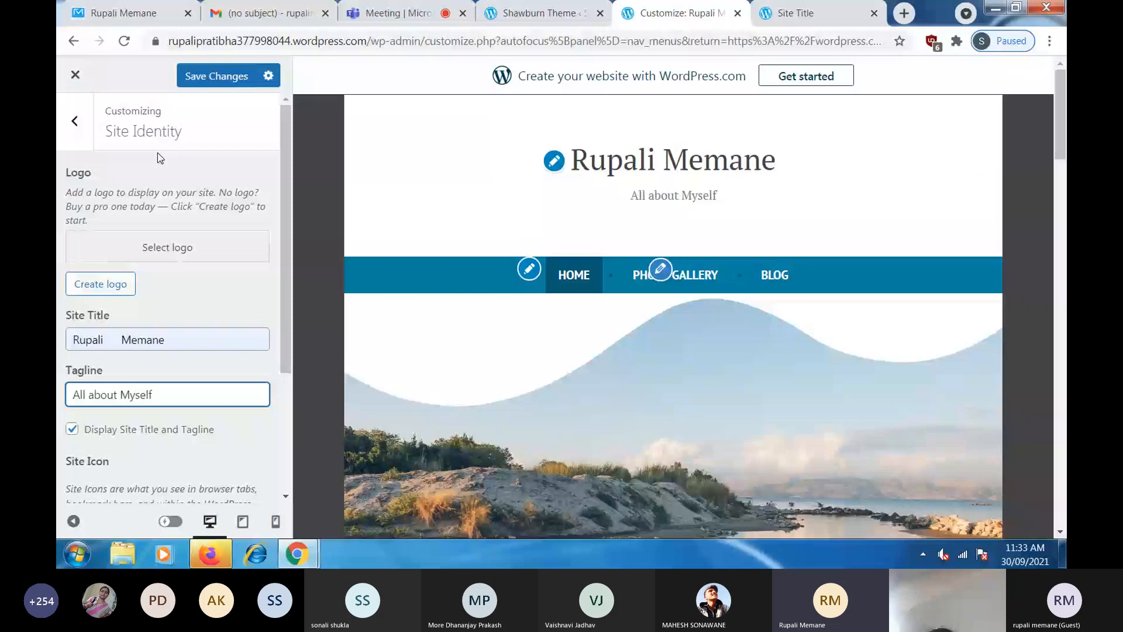
- Preview the red and green Featured palettes in Colors & Backgrounds, then restore the Default blue palette
click(82, 136)
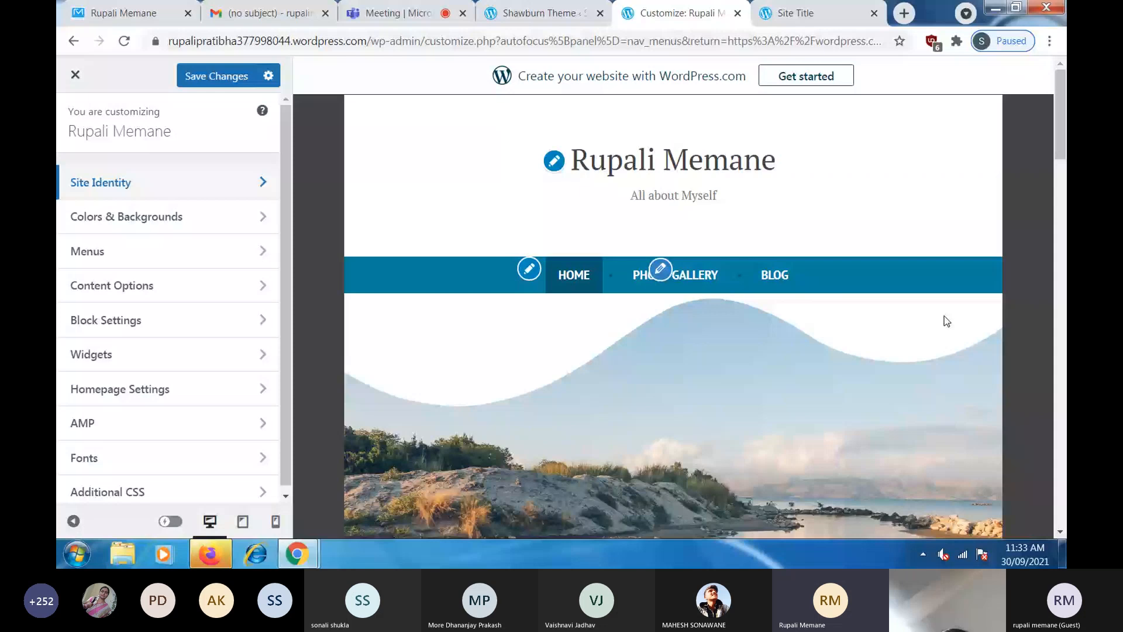
click(263, 225)
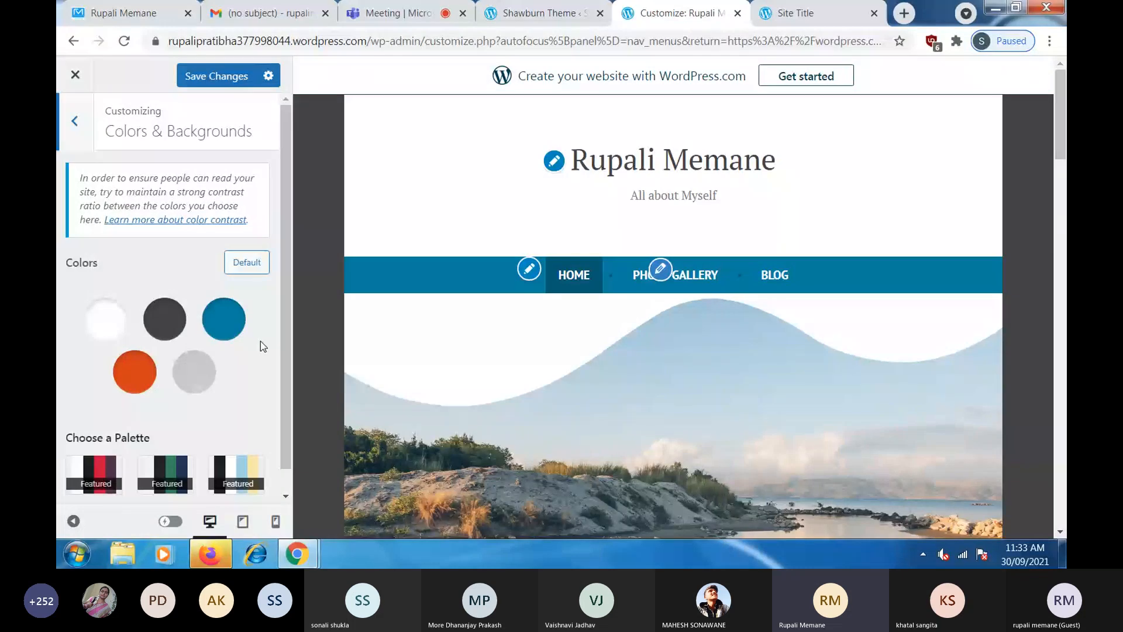
scroll(161, 306, down, 1)
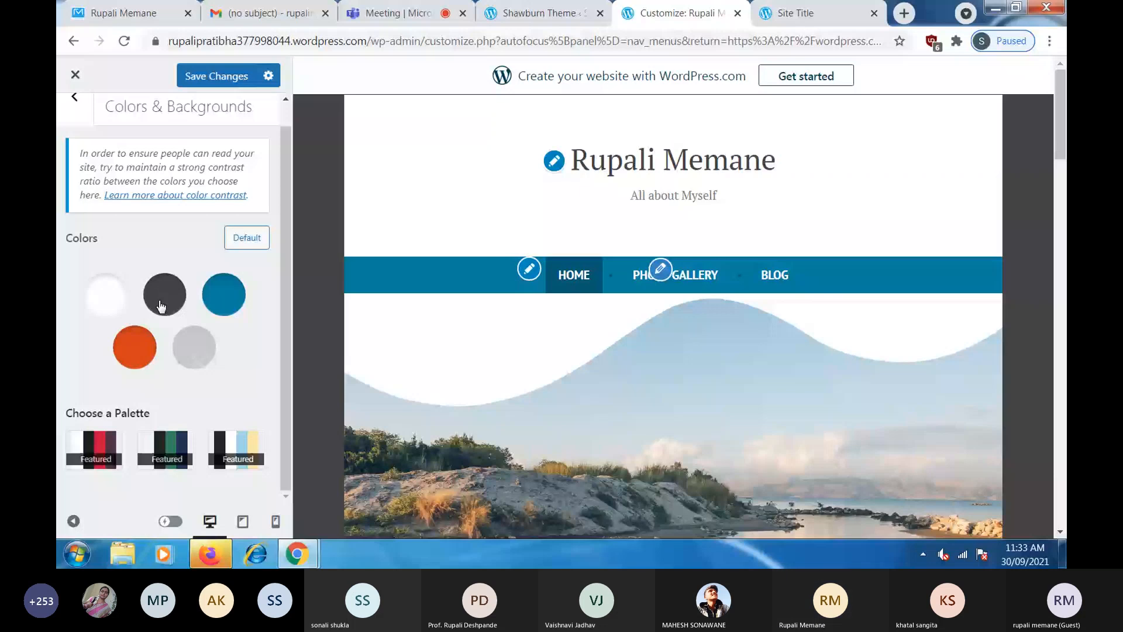
click(169, 452)
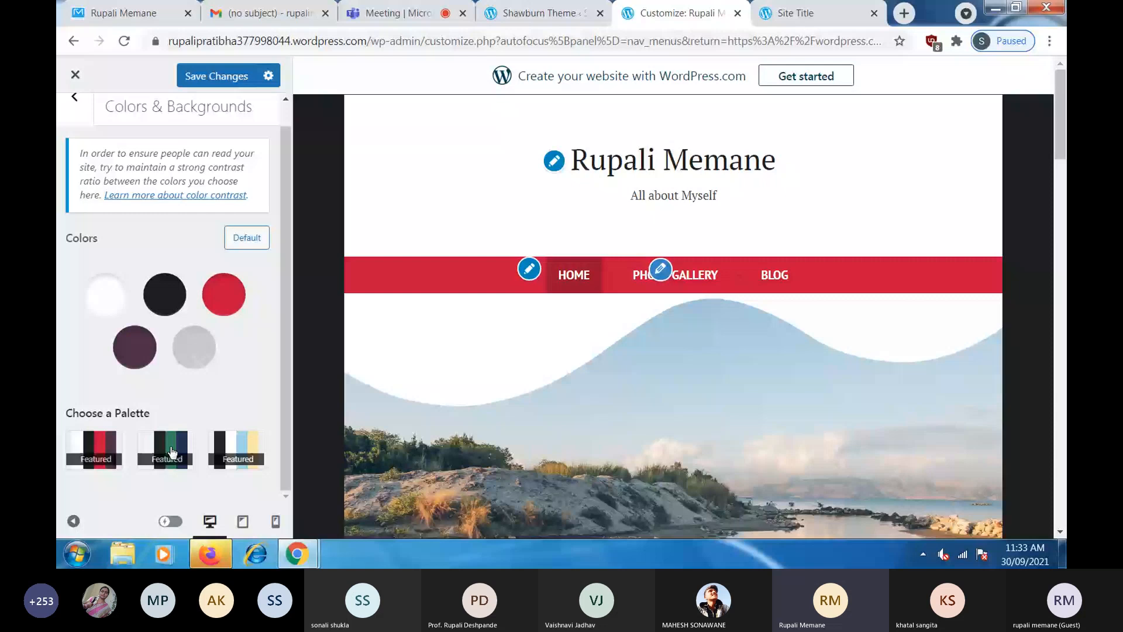
click(170, 452)
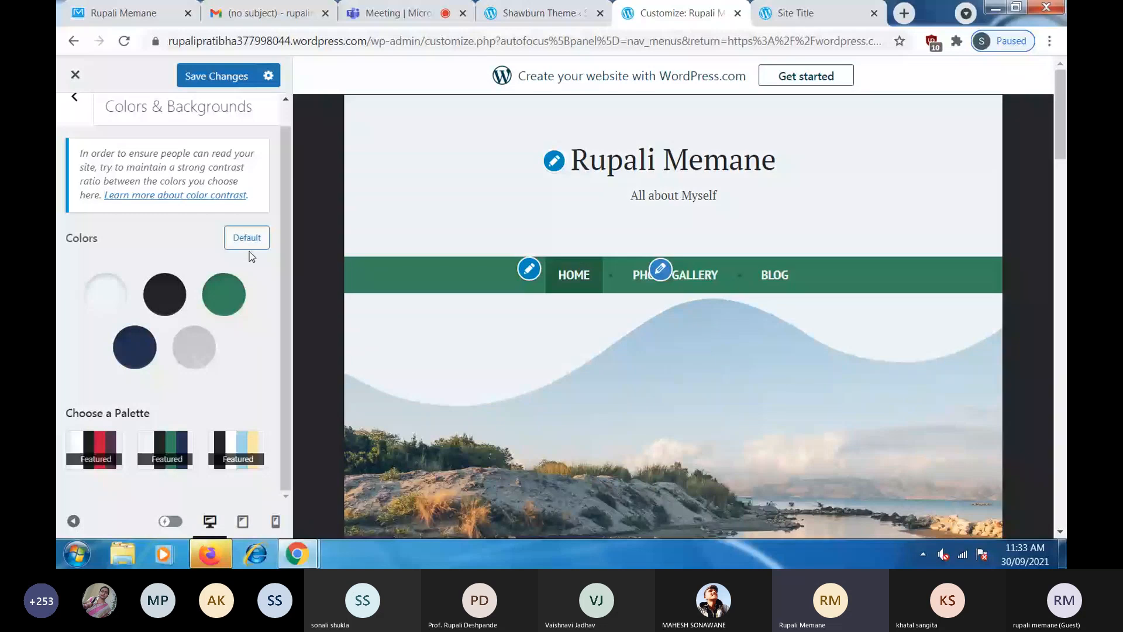
click(249, 245)
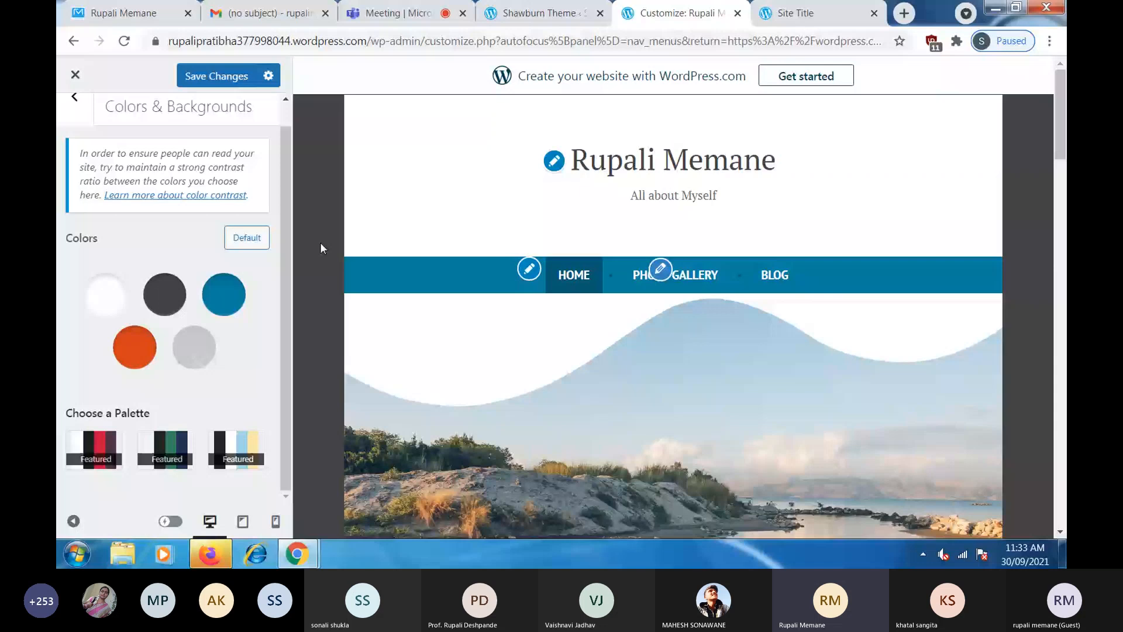
key(Escape)
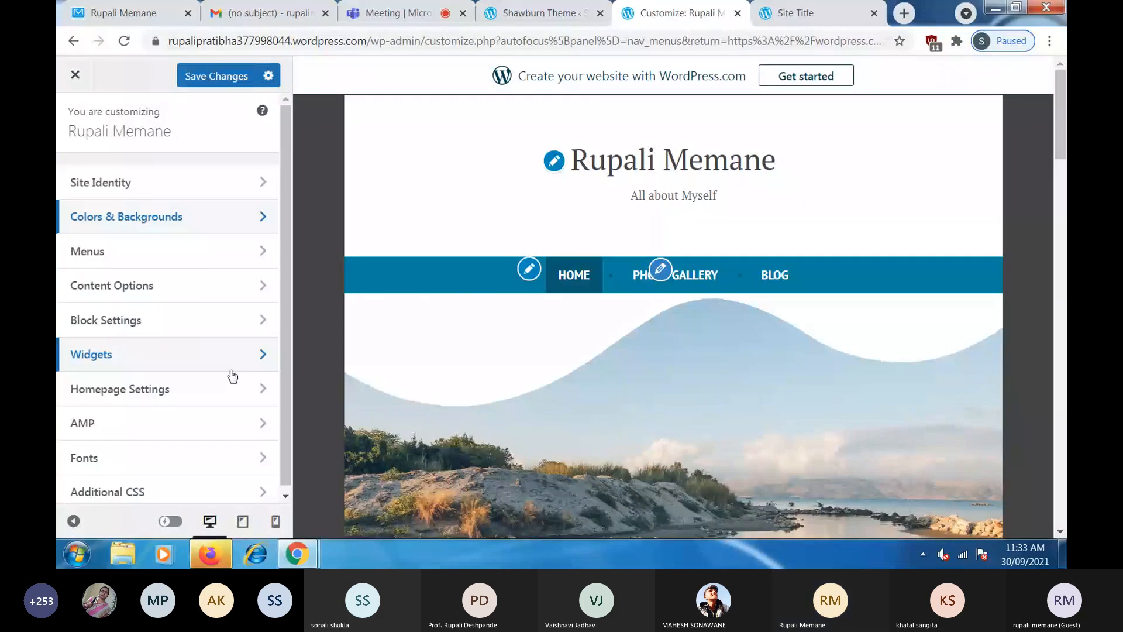
- Leave the Customizer from the Fonts panel, accepting that unsaved changes will be lost
click(219, 457)
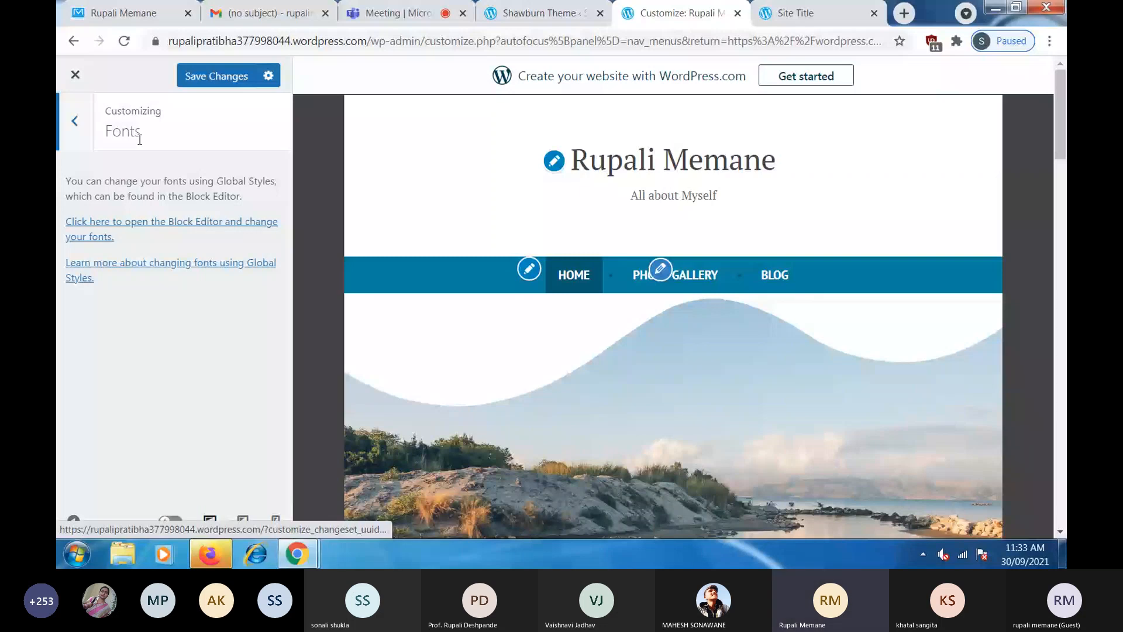
click(75, 74)
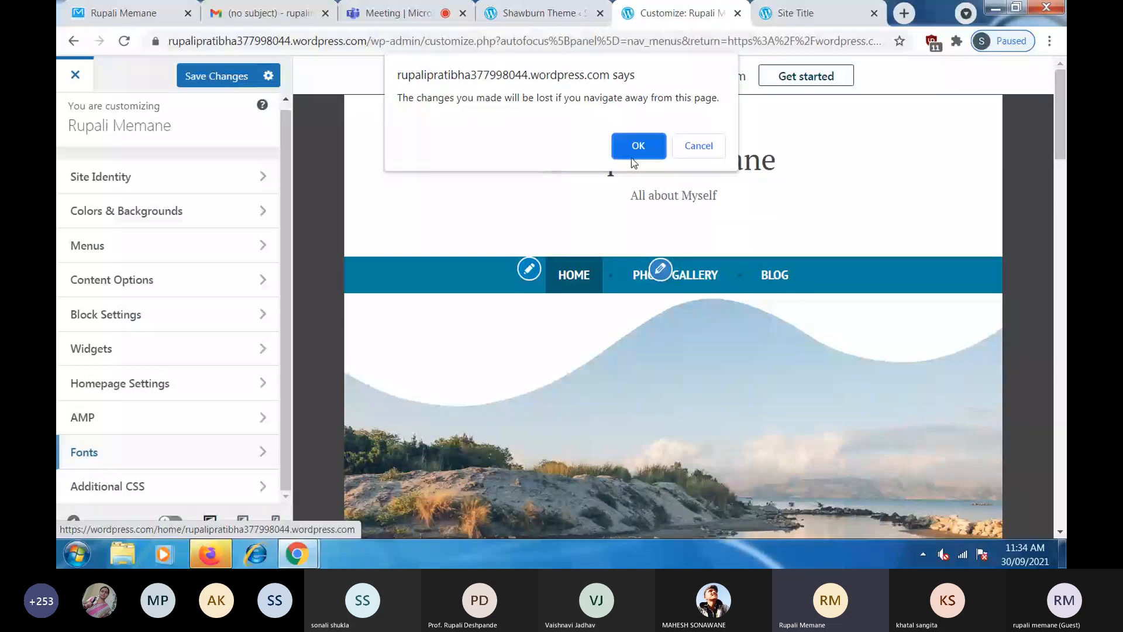
click(632, 155)
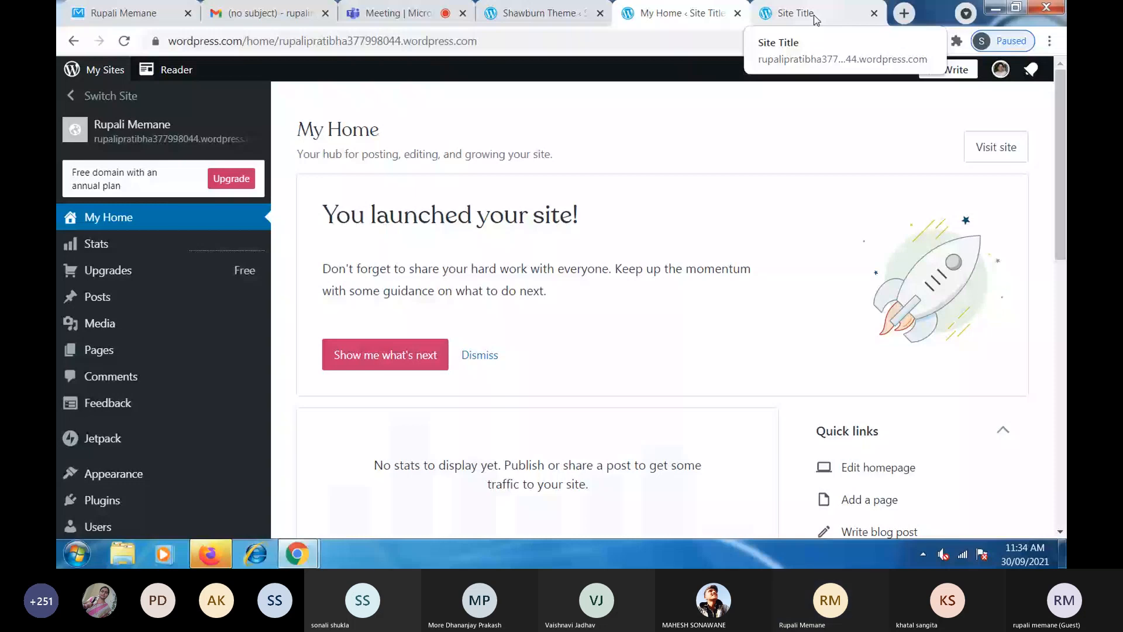
- On the live site, open the Blog page and scroll through its example post
click(815, 18)
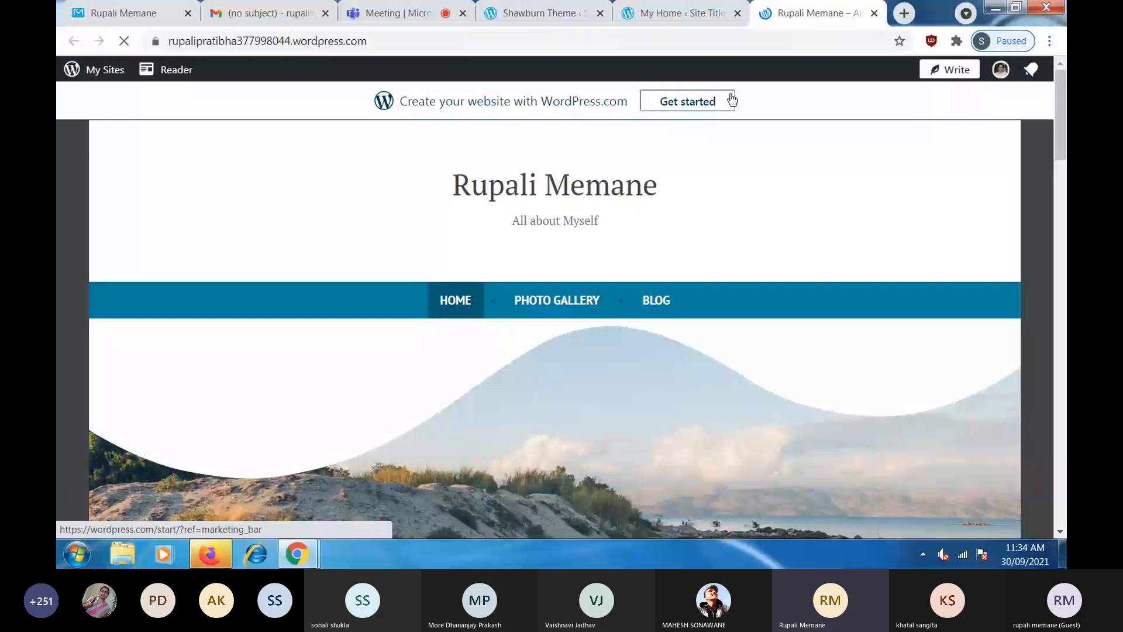
click(568, 317)
scroll(835, 340, down, 1)
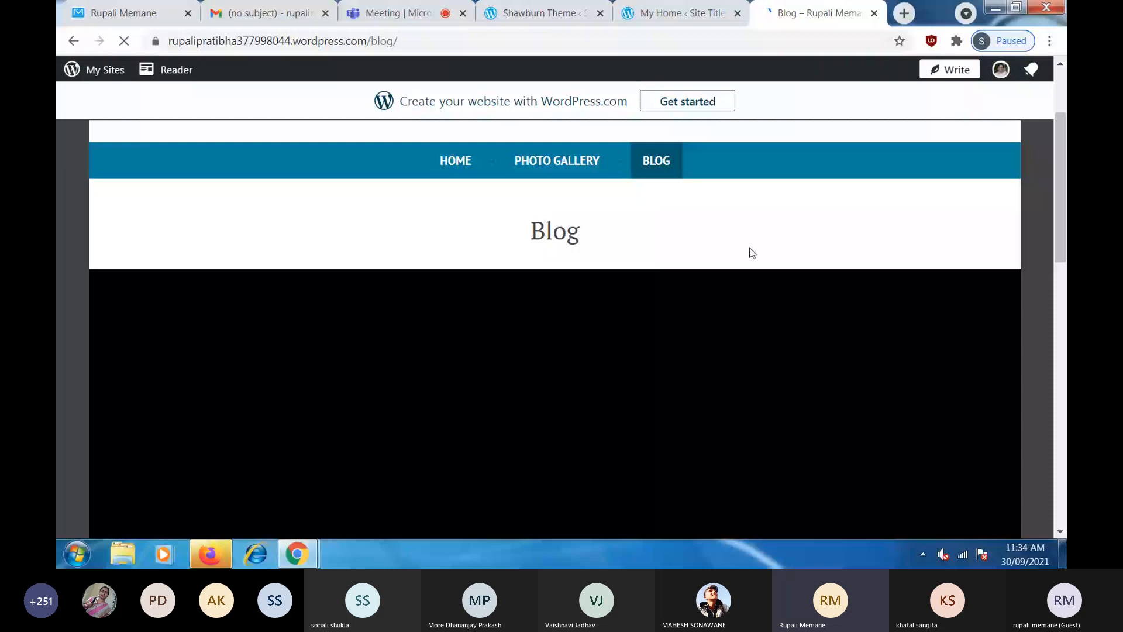
scroll(749, 248, down, 5)
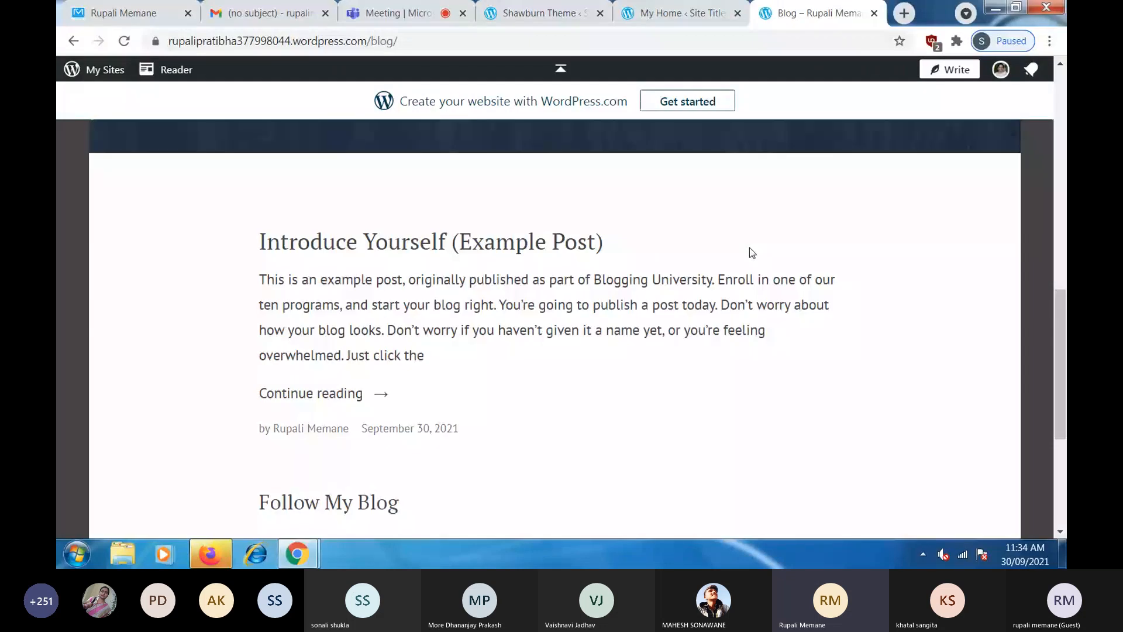
scroll(749, 247, down, 5)
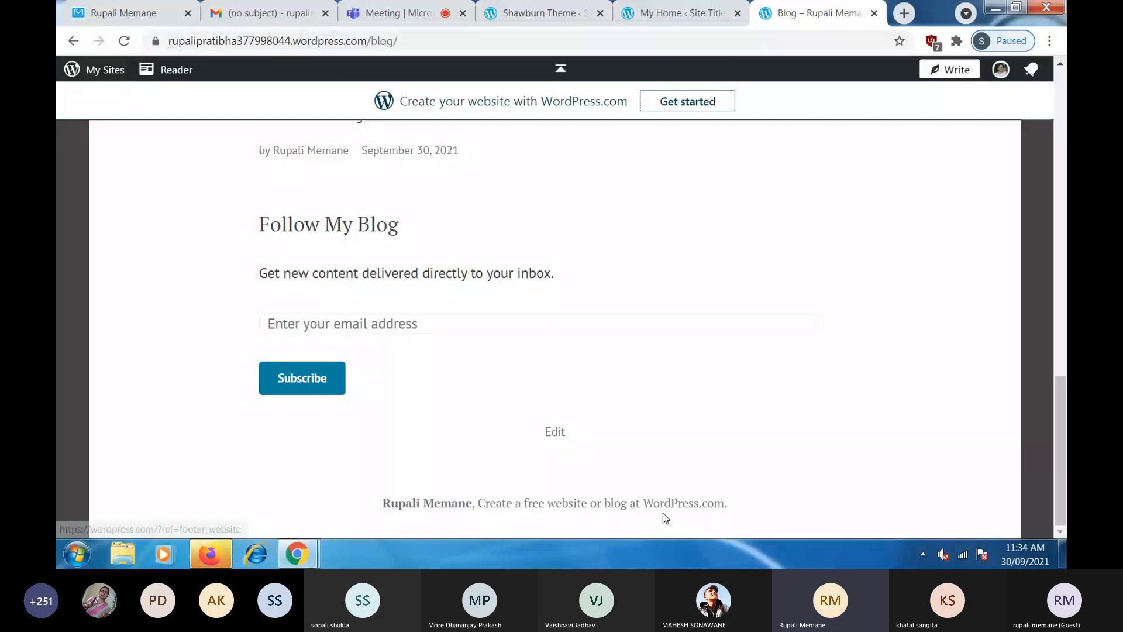
scroll(702, 403, up, 10)
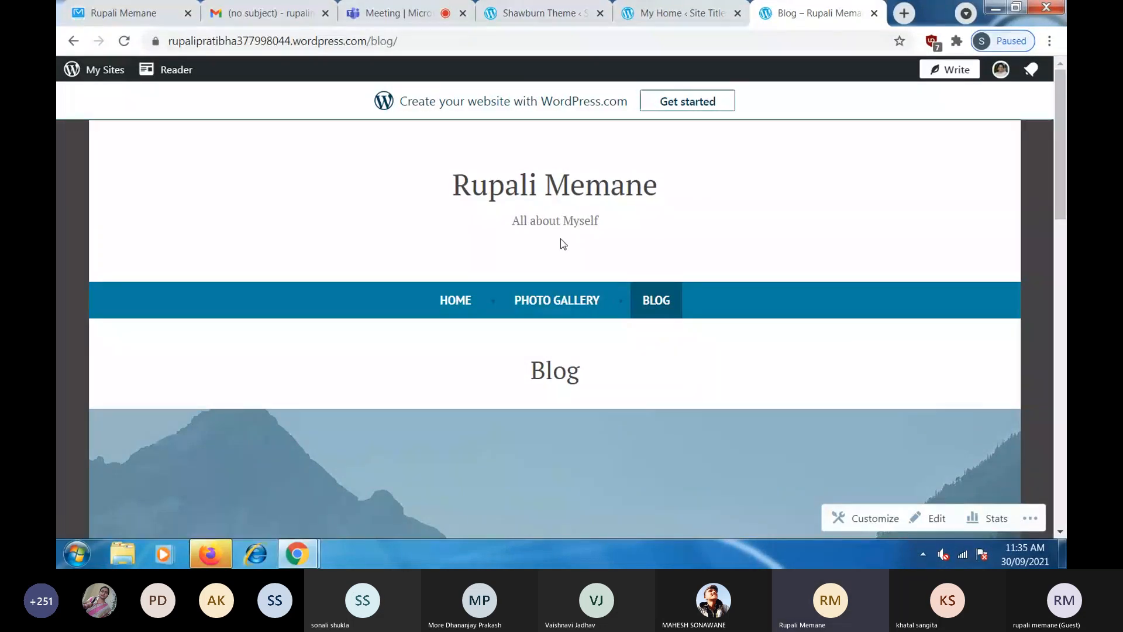
- Cycle through the theme, dashboard and live Blog tabs and select the site's web address
click(532, 7)
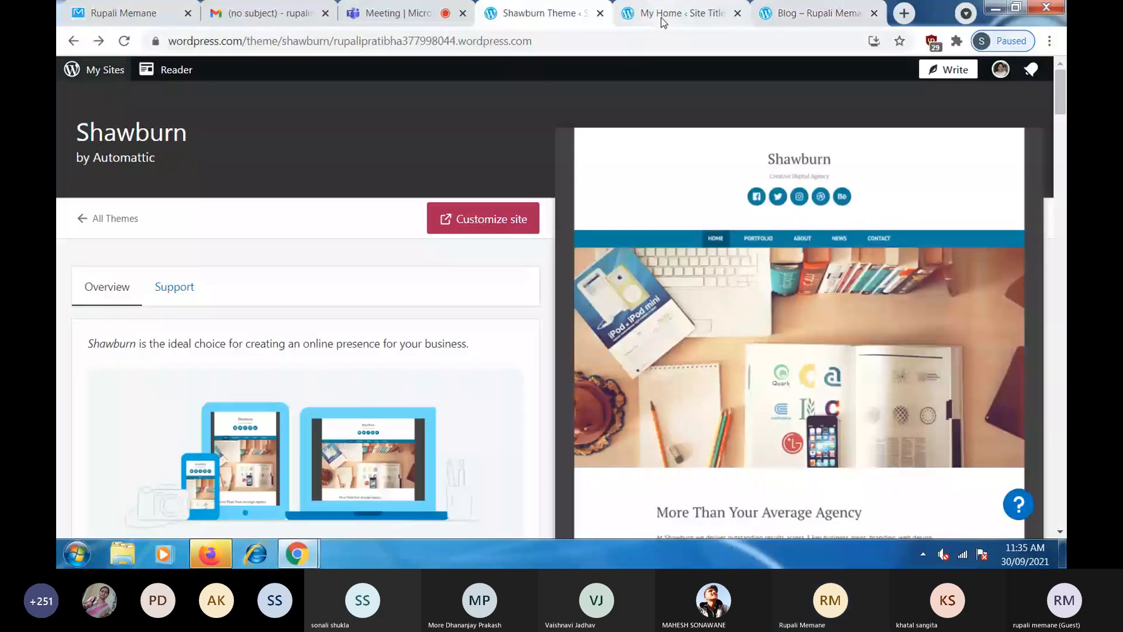
click(661, 17)
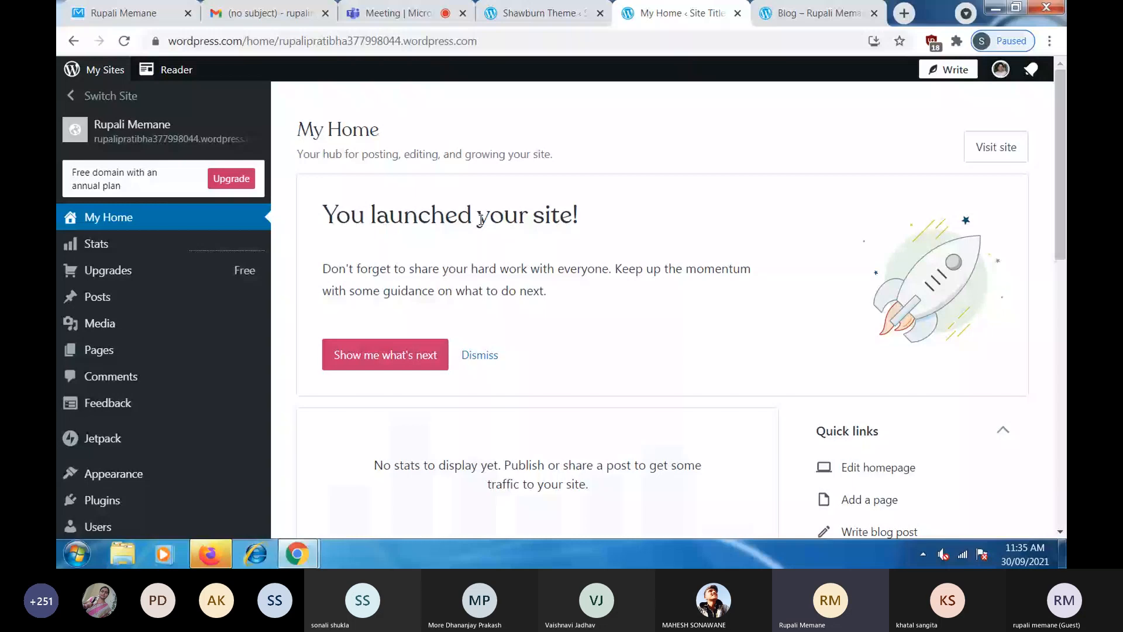
click(755, 22)
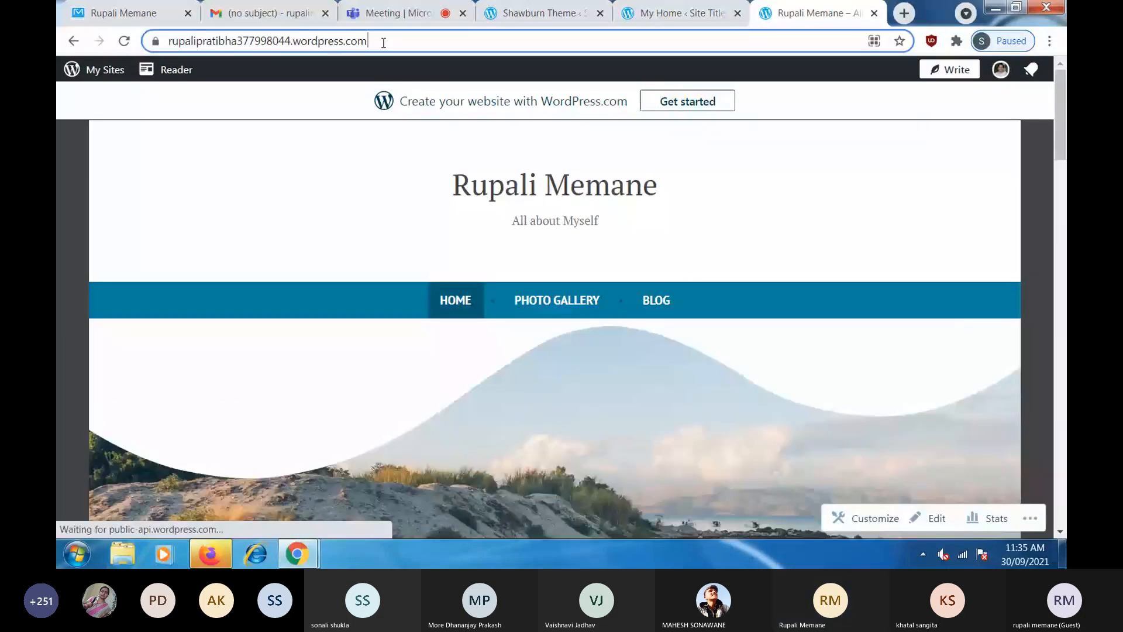
click(383, 42)
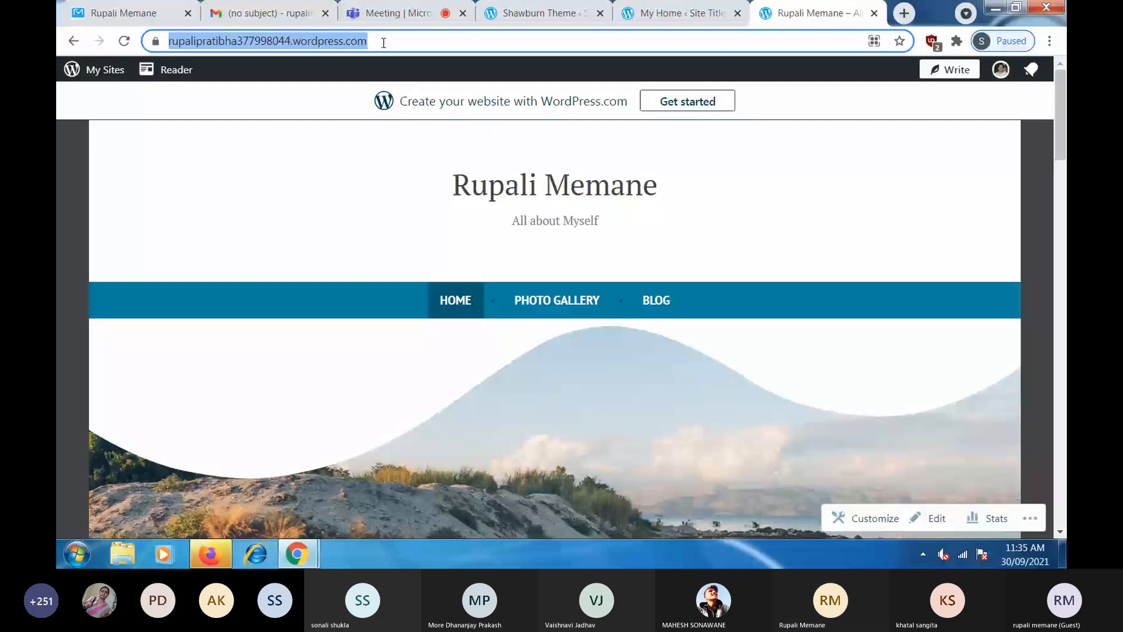
- Check the Teams meeting and the published site, then open the dashboard's Stats
click(391, 13)
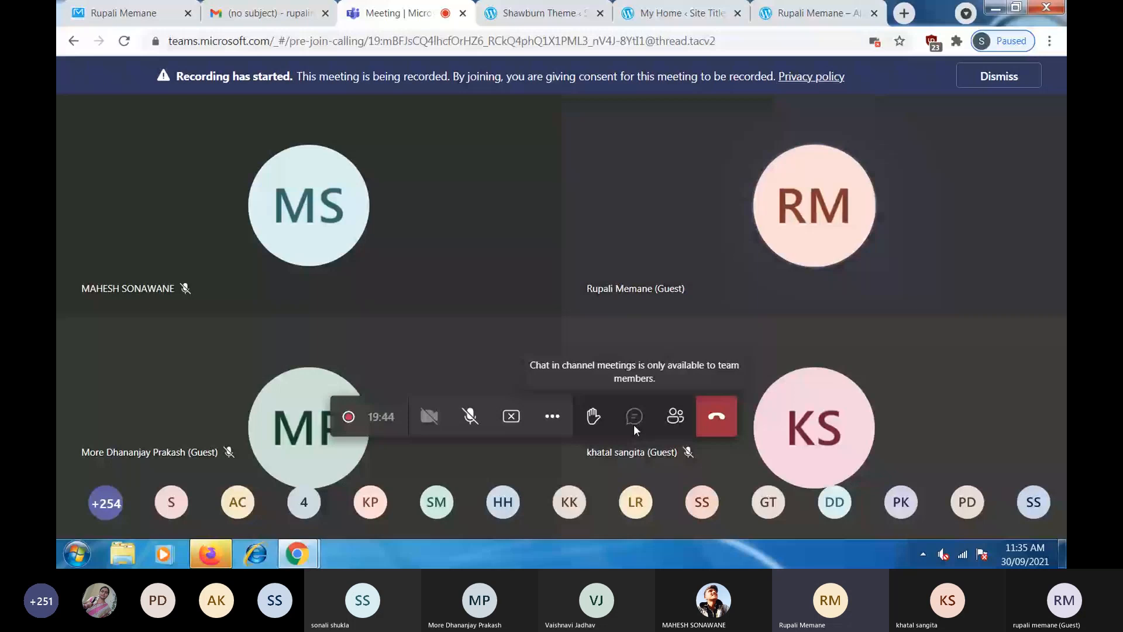
click(810, 10)
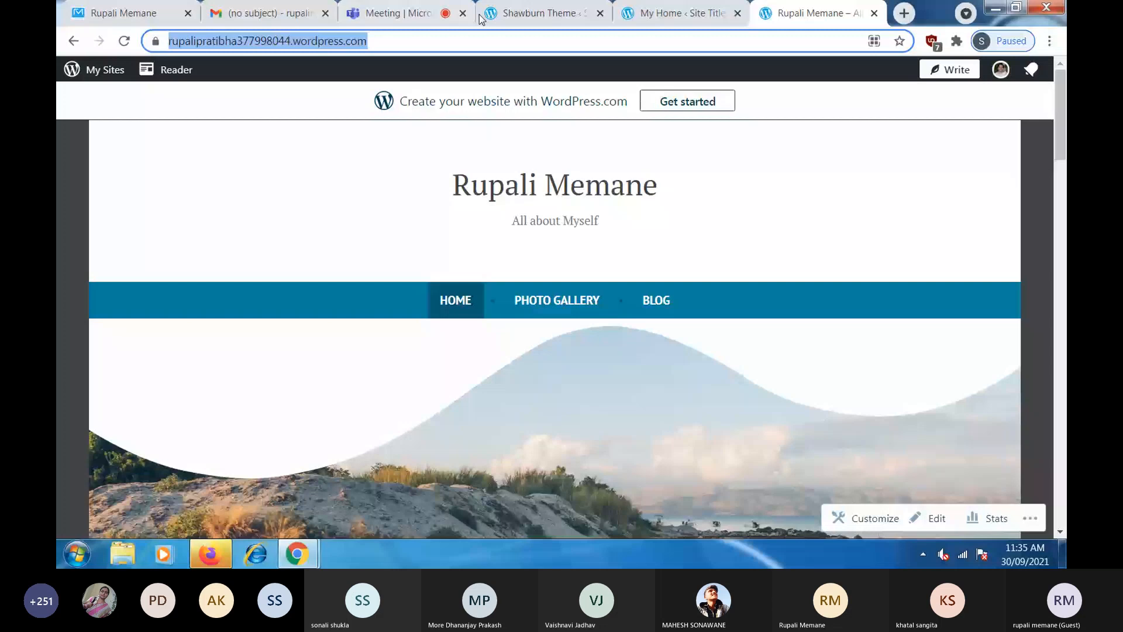
key(ctrl+shift+Tab)
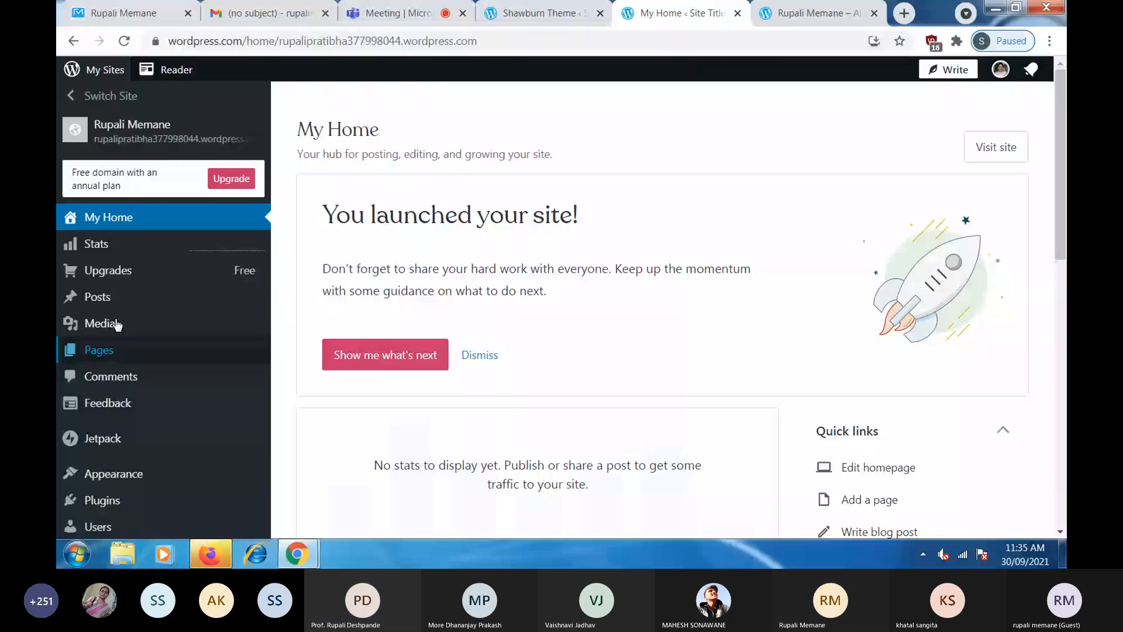
click(97, 244)
- Back on the published site, select its full web address in the address bar
click(397, 13)
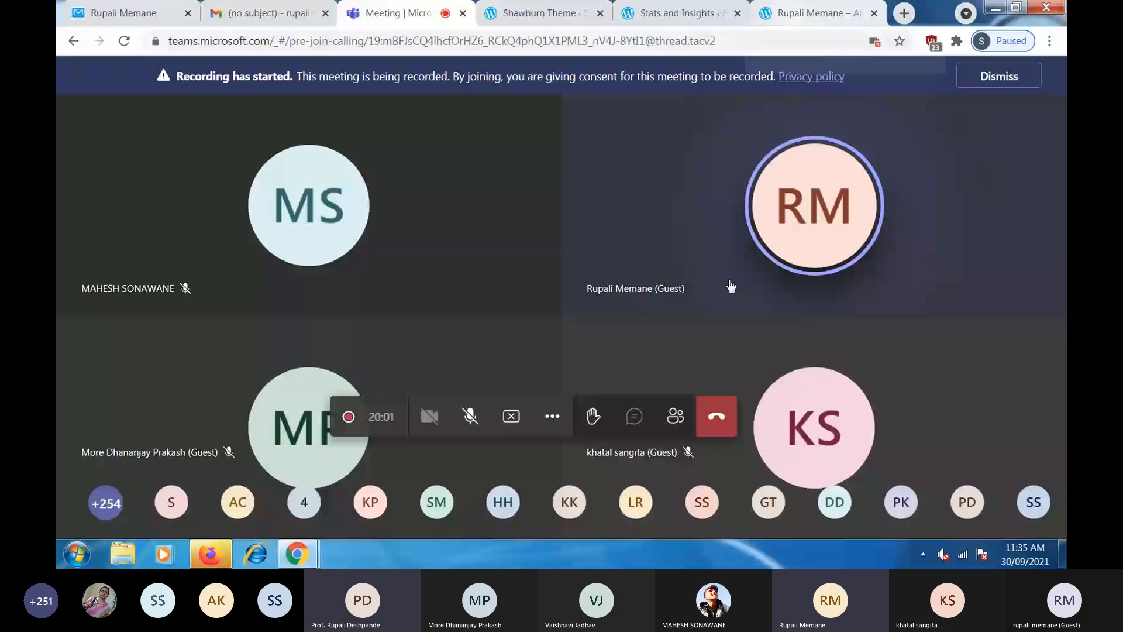
click(819, 13)
click(406, 41)
click(407, 41)
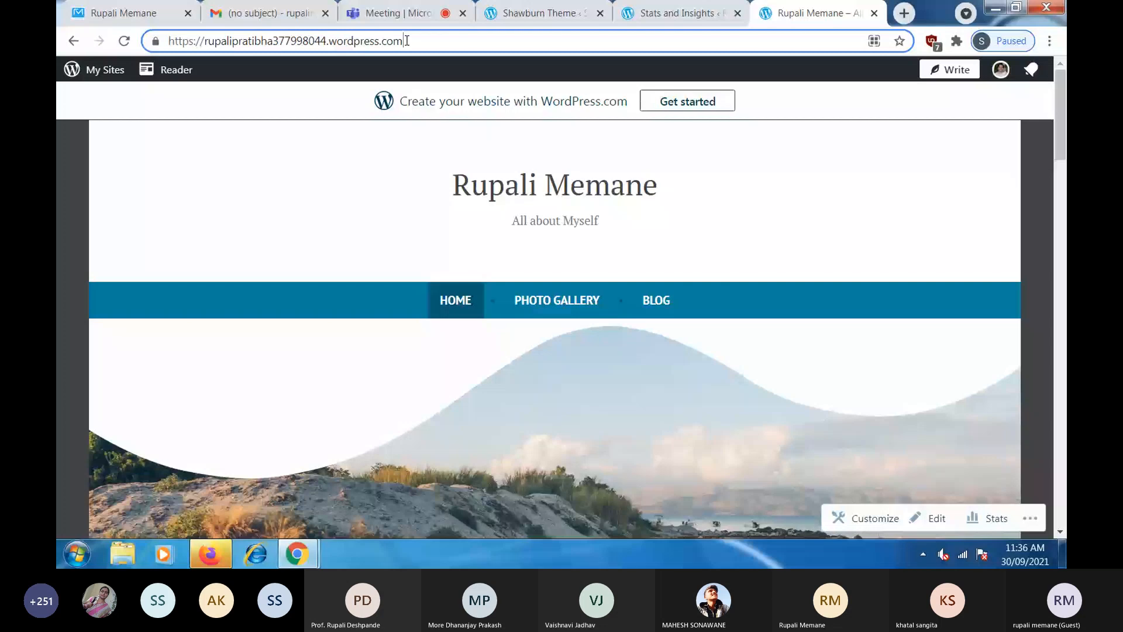
drag(406, 41, 137, 44)
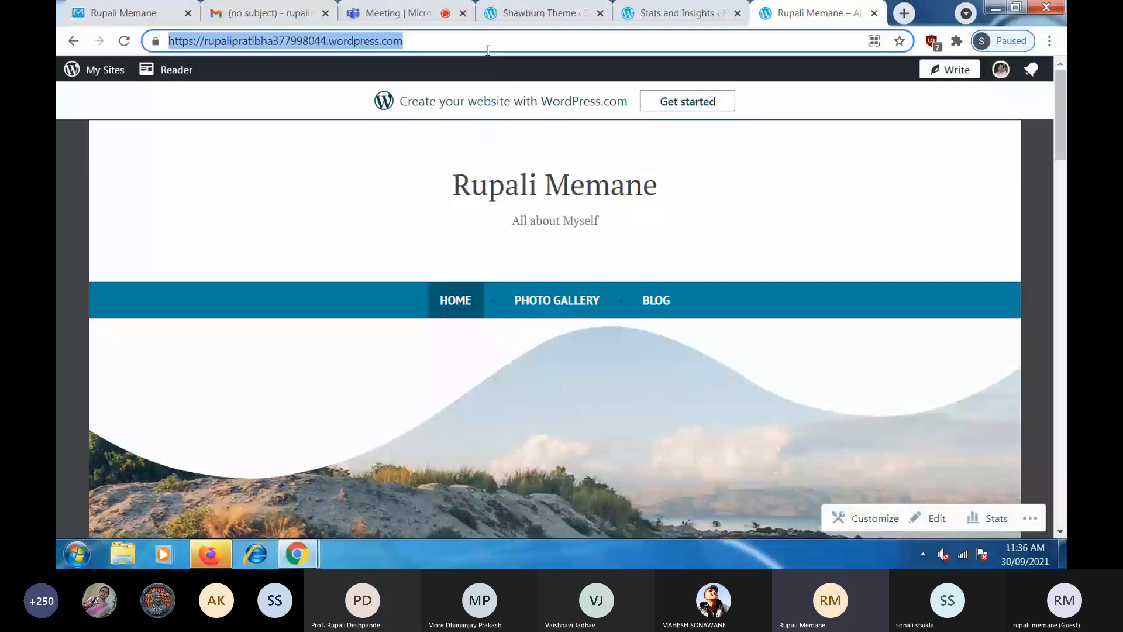
- Bring up the Shawburn theme page, then open the Home page in the editor
click(521, 8)
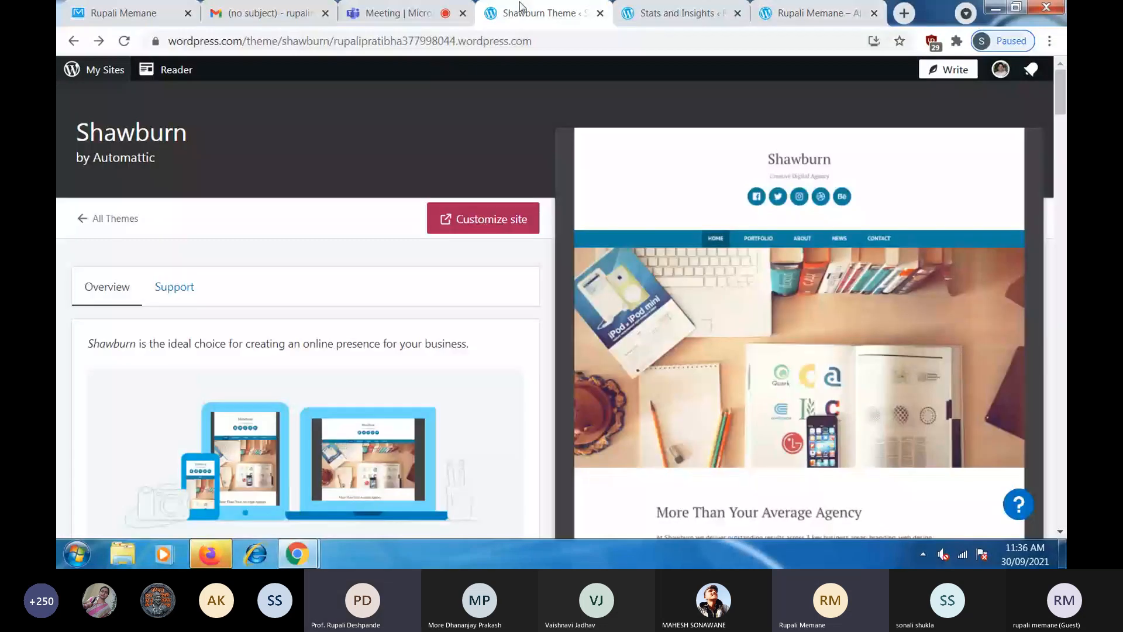
click(681, 13)
click(537, 187)
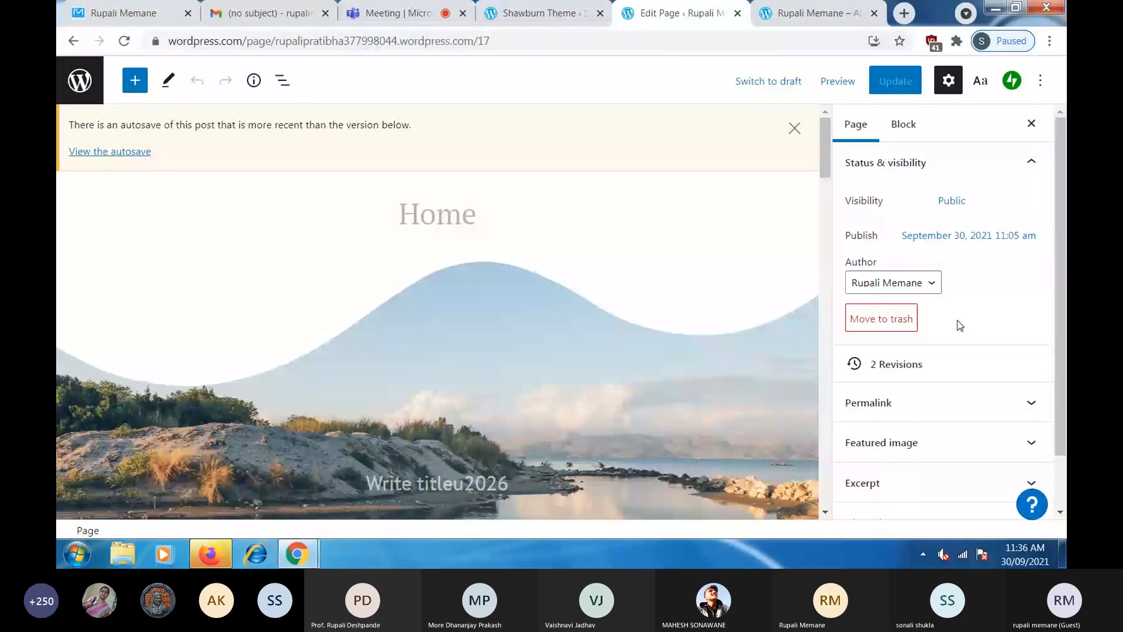
- Scroll the Home page's Page settings sidebar, then go back to the Teams meeting
scroll(960, 325, down, 1)
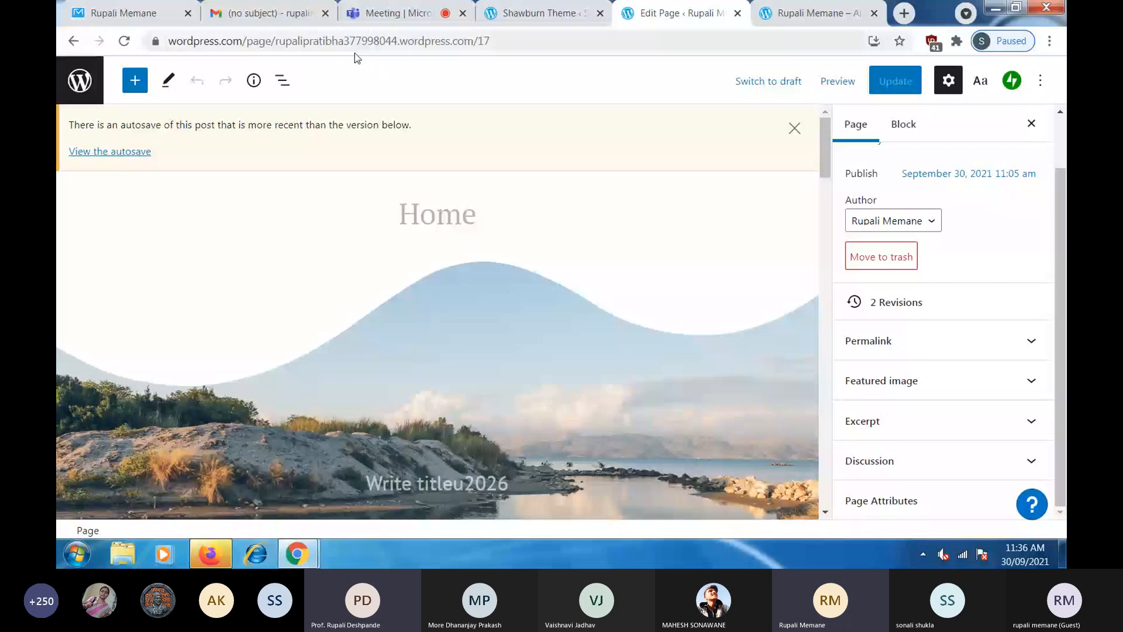
click(389, 14)
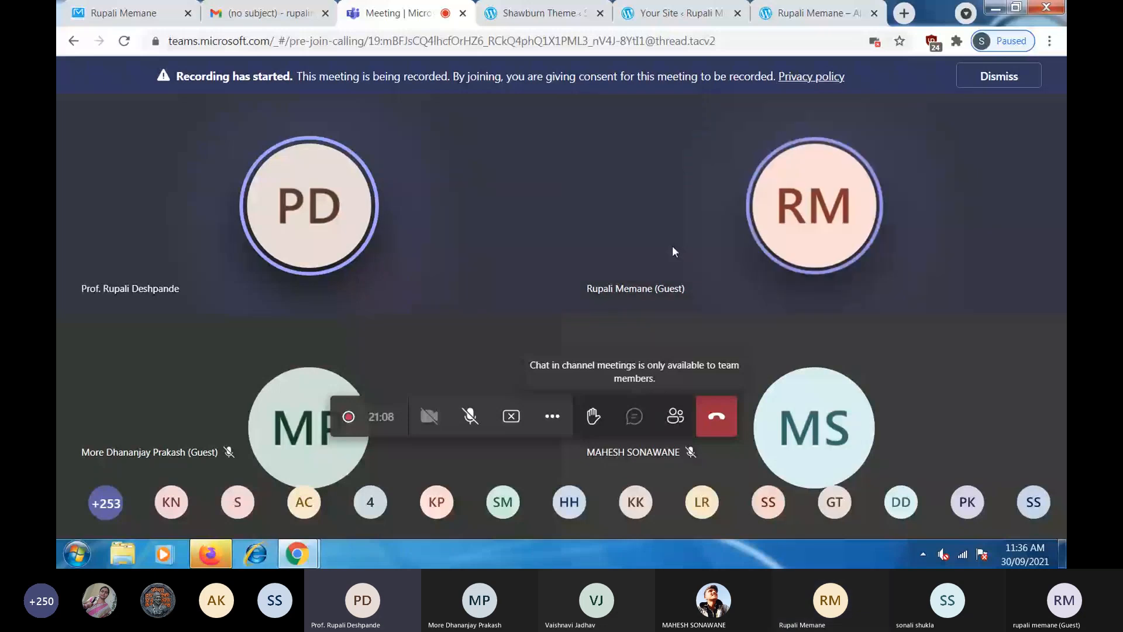
- Select the published site's full web address, glance at Teams, then show the site again
click(818, 13)
click(440, 42)
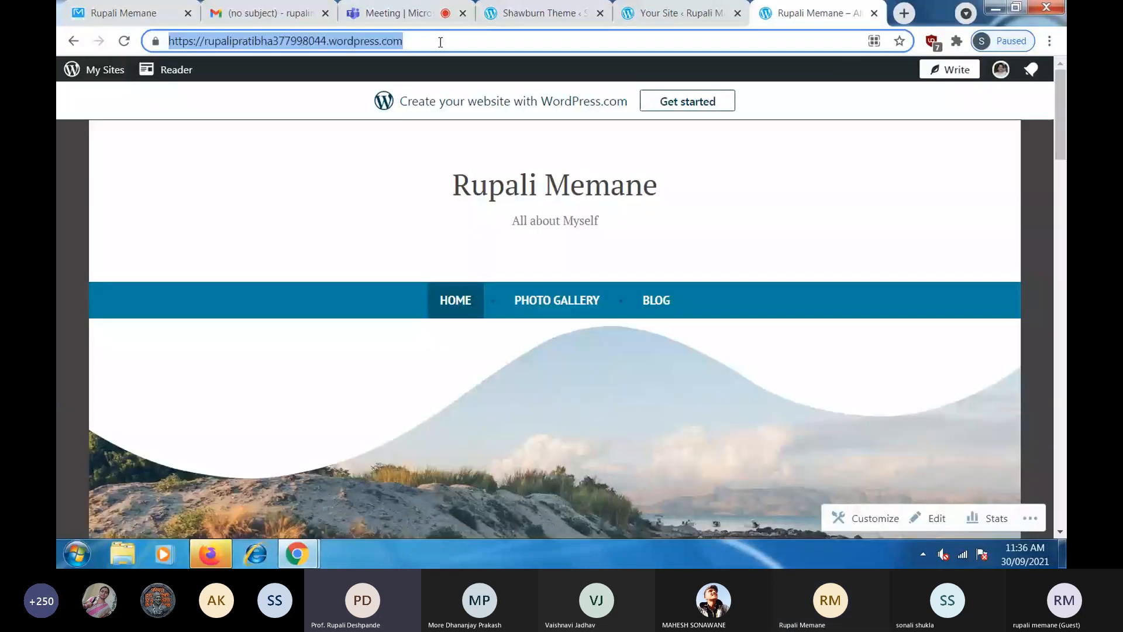
click(402, 16)
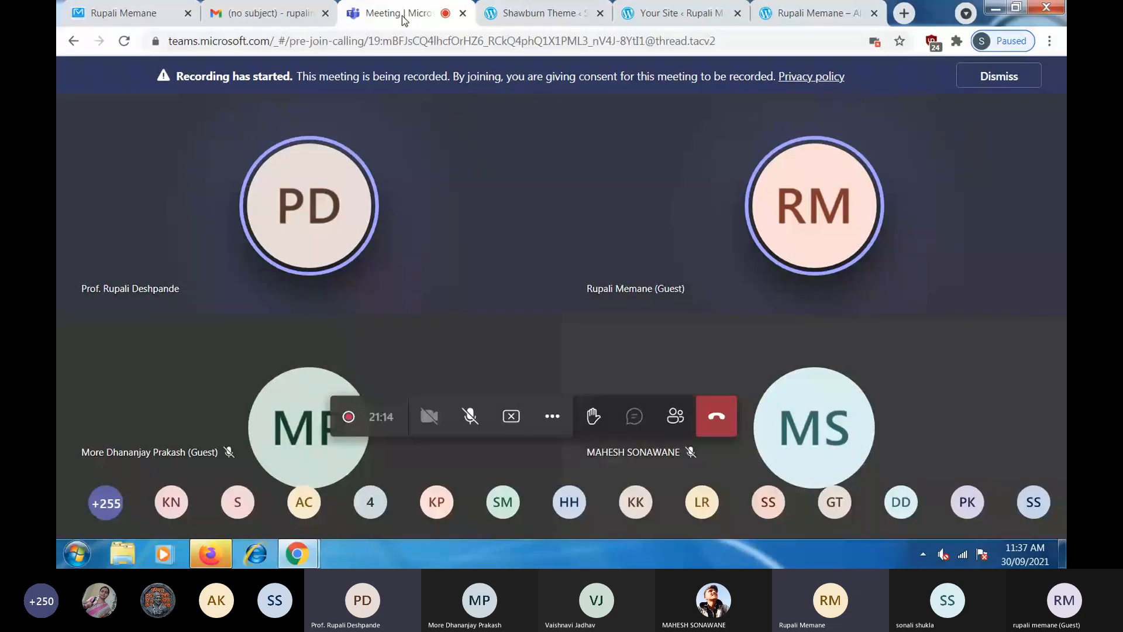
click(817, 15)
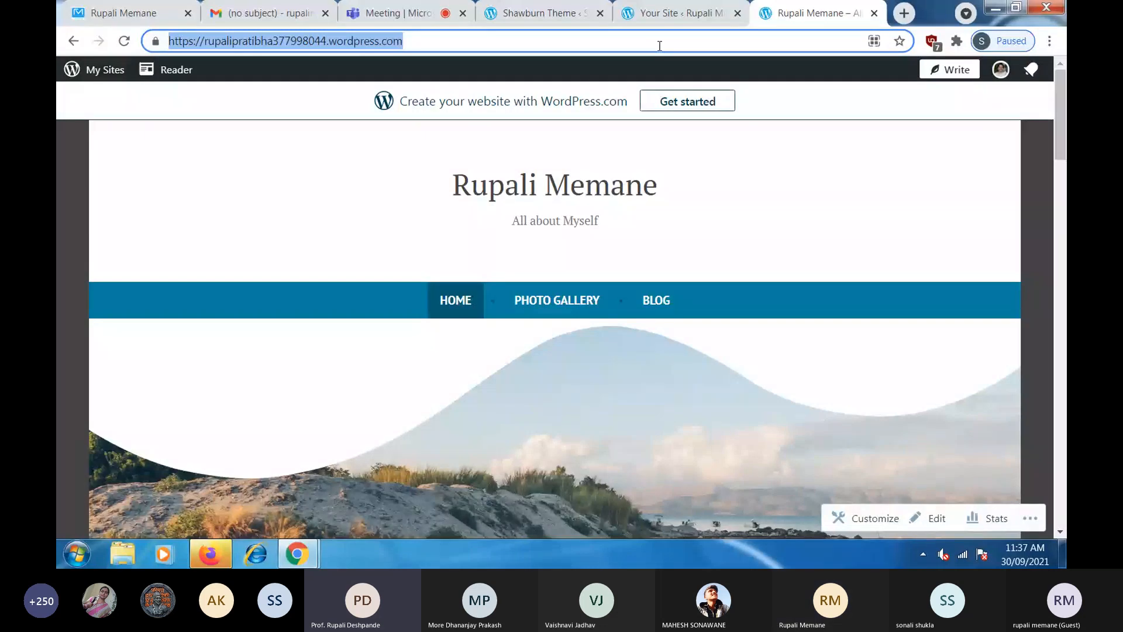
- Look in on the mail inbox and Shawburn theme page, then open the dashboard's site preview
click(259, 17)
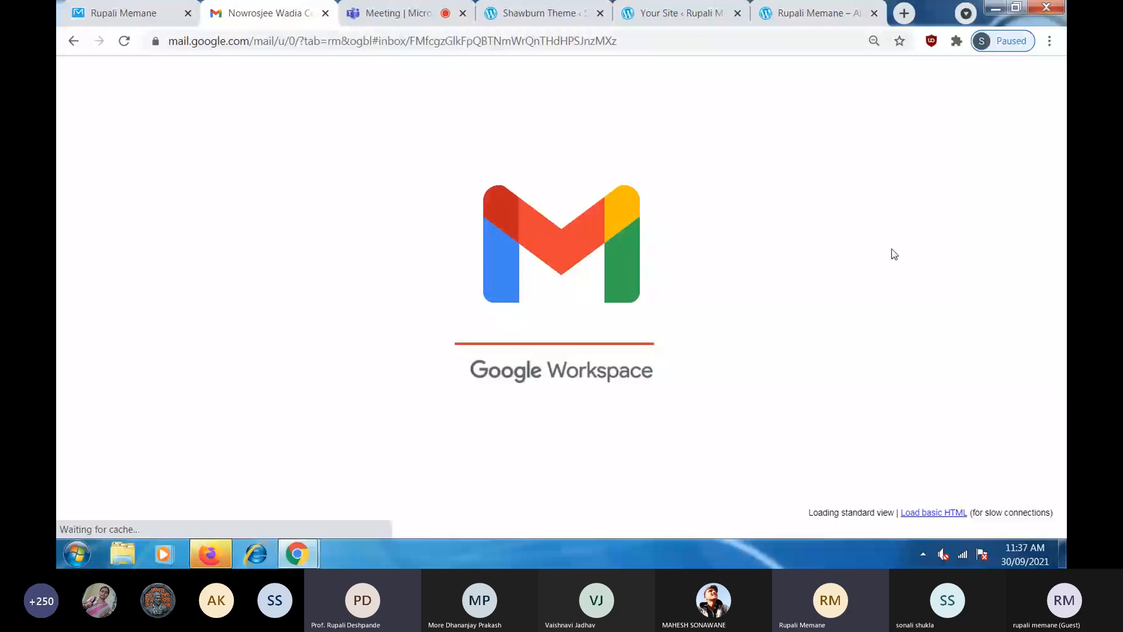
click(817, 14)
click(553, 14)
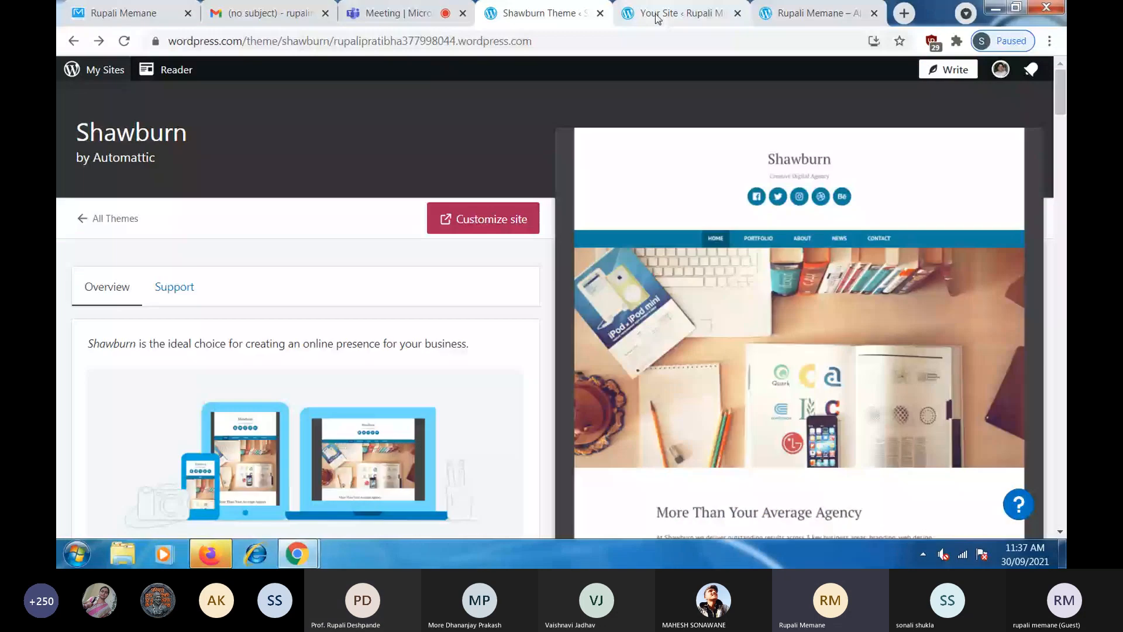
click(658, 16)
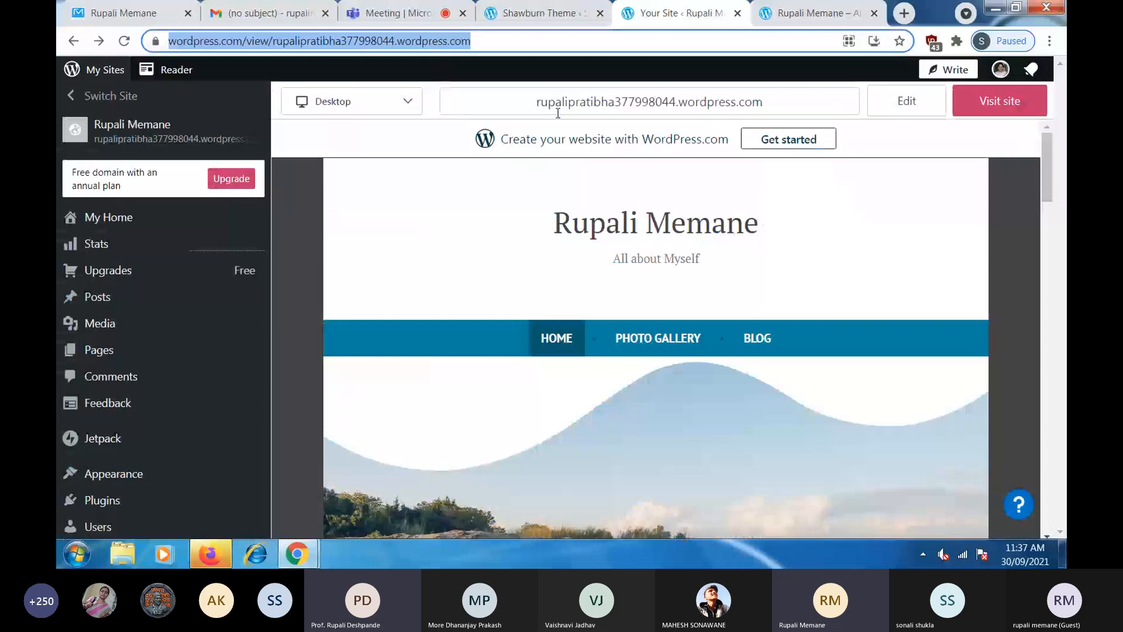
- Scroll the September 30, 2021 stats showing 1 view from India, then open Plugins
click(103, 248)
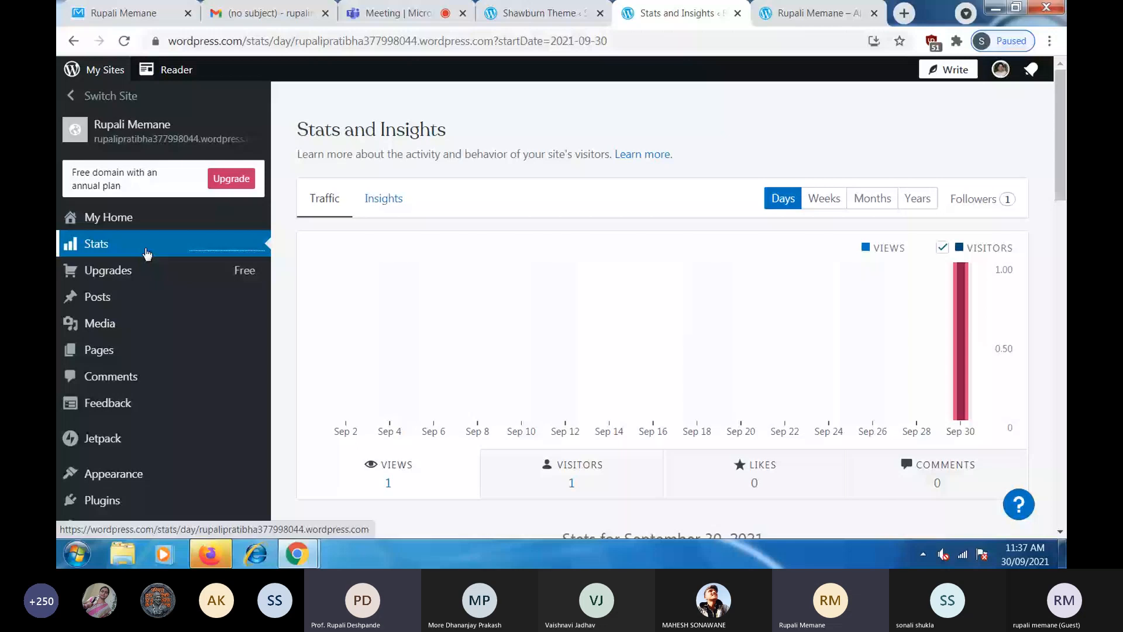
scroll(974, 384, down, 3)
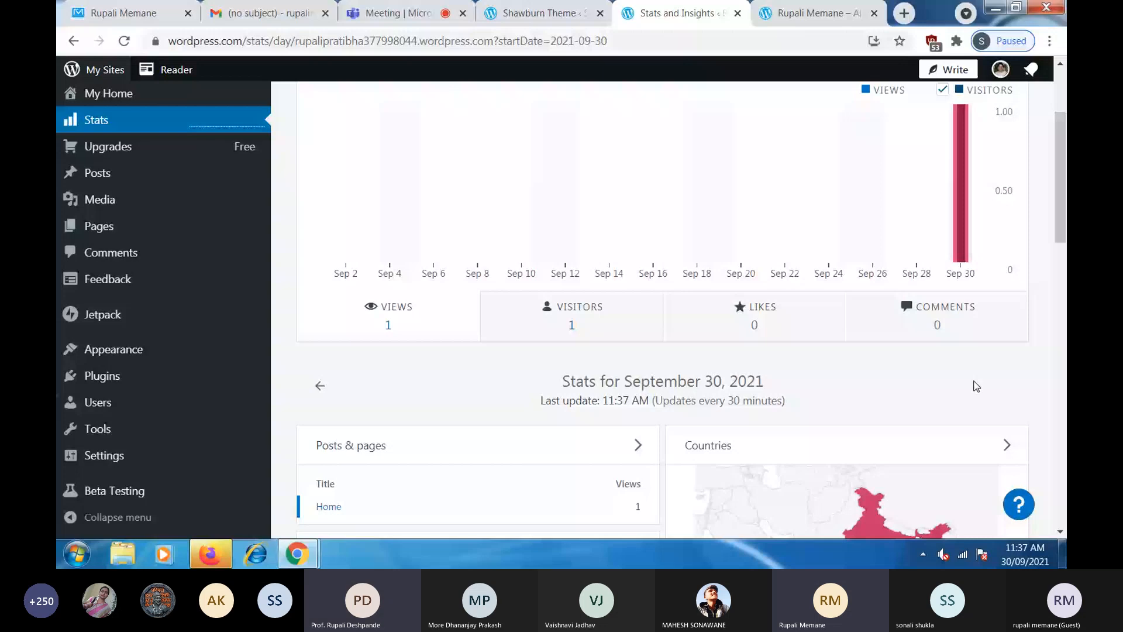
scroll(973, 383, down, 4)
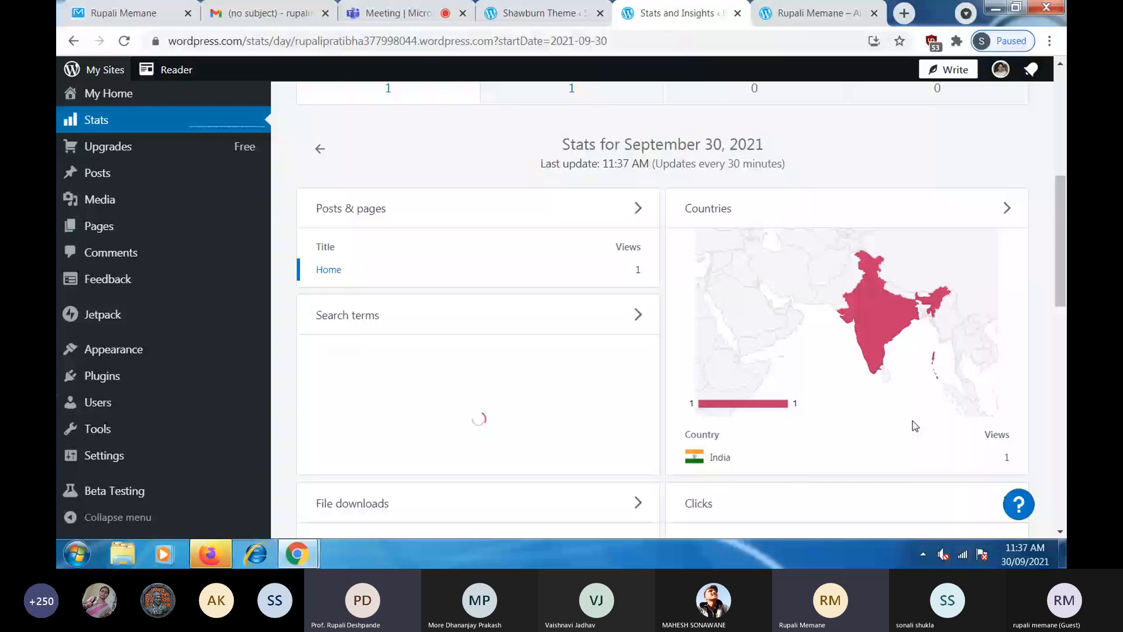
scroll(912, 420, down, 1)
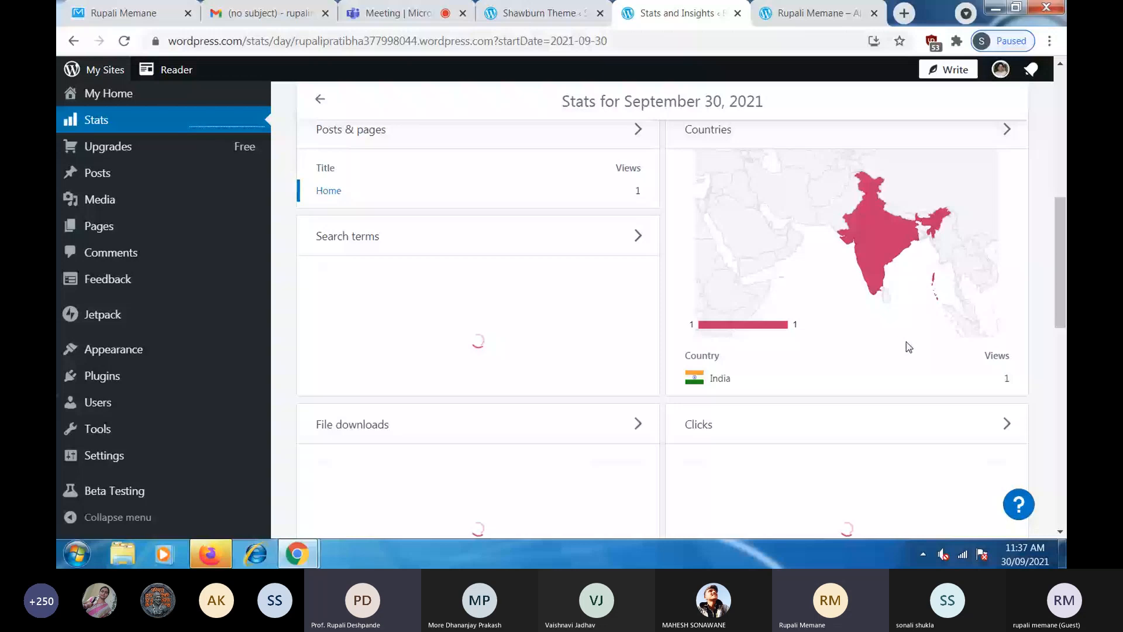
click(103, 377)
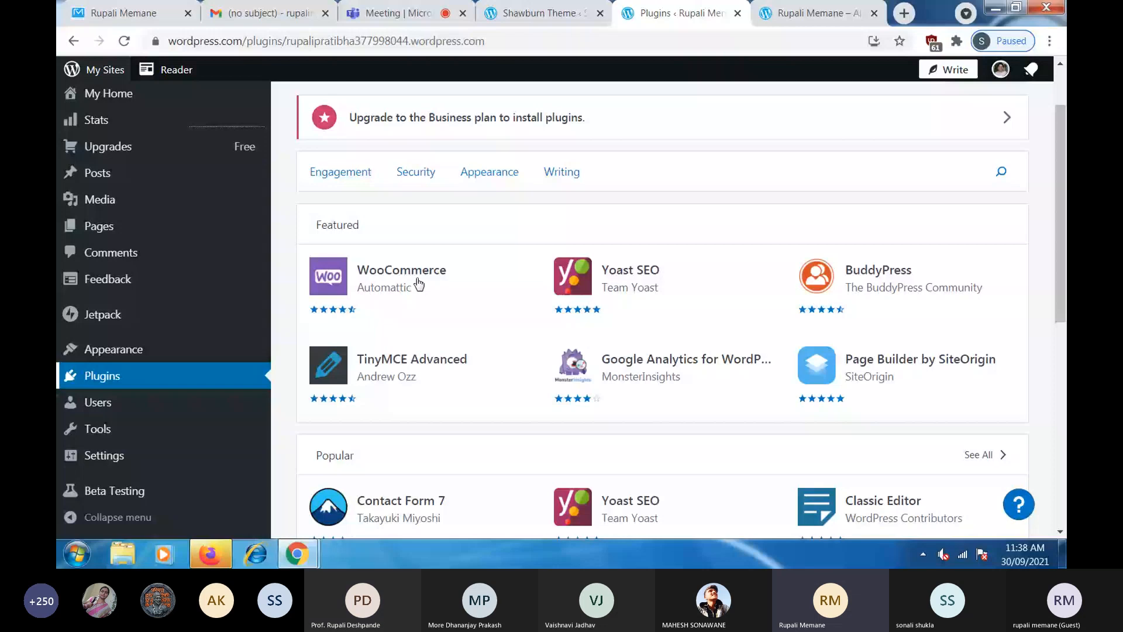
- Scroll past the featured and popular plugins, open General settings, then return to the live site
scroll(894, 474, down, 1)
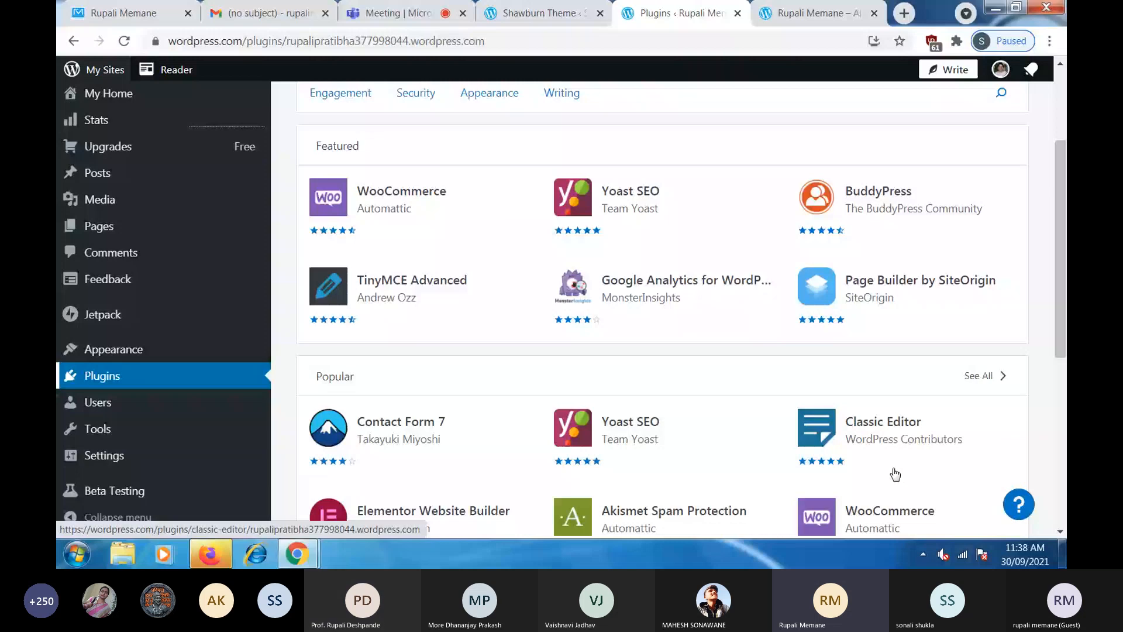
scroll(895, 474, down, 1)
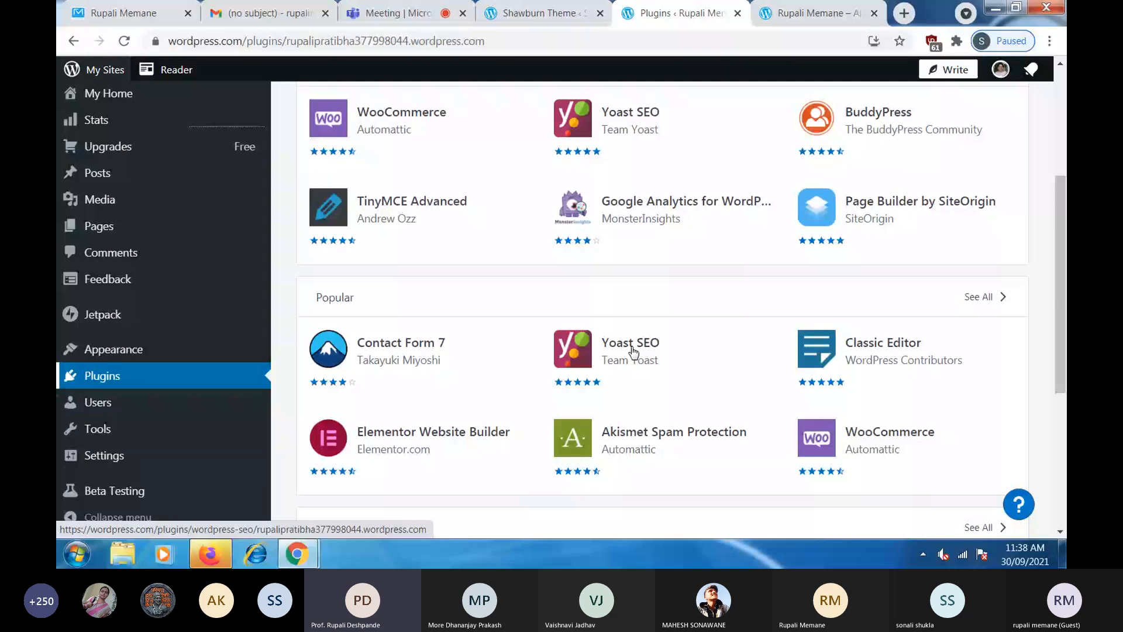
click(104, 456)
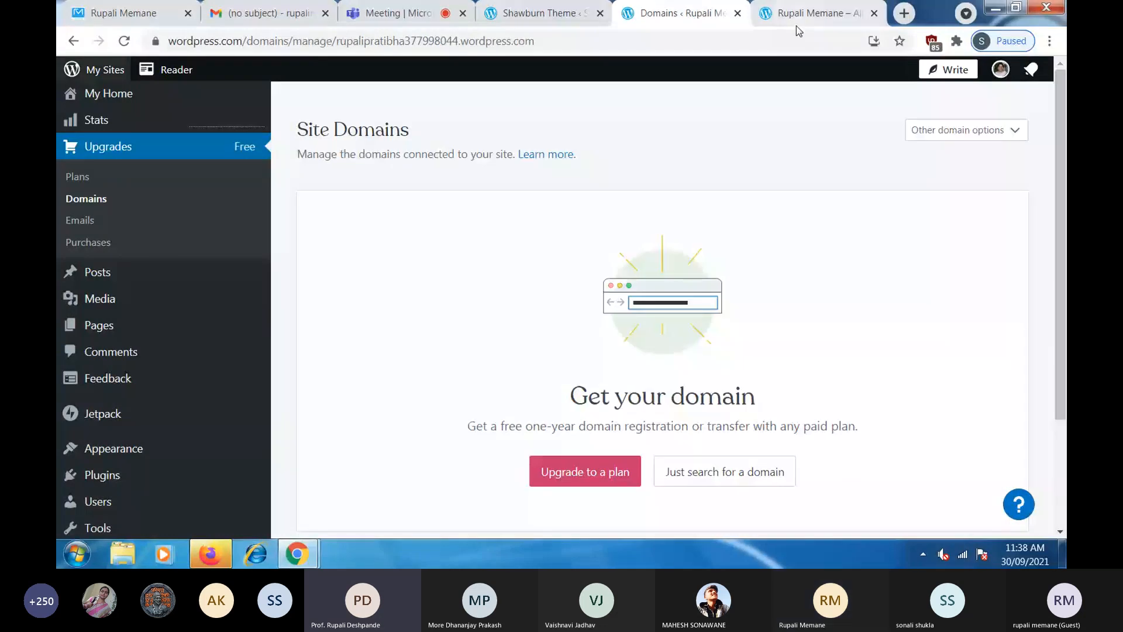
click(796, 25)
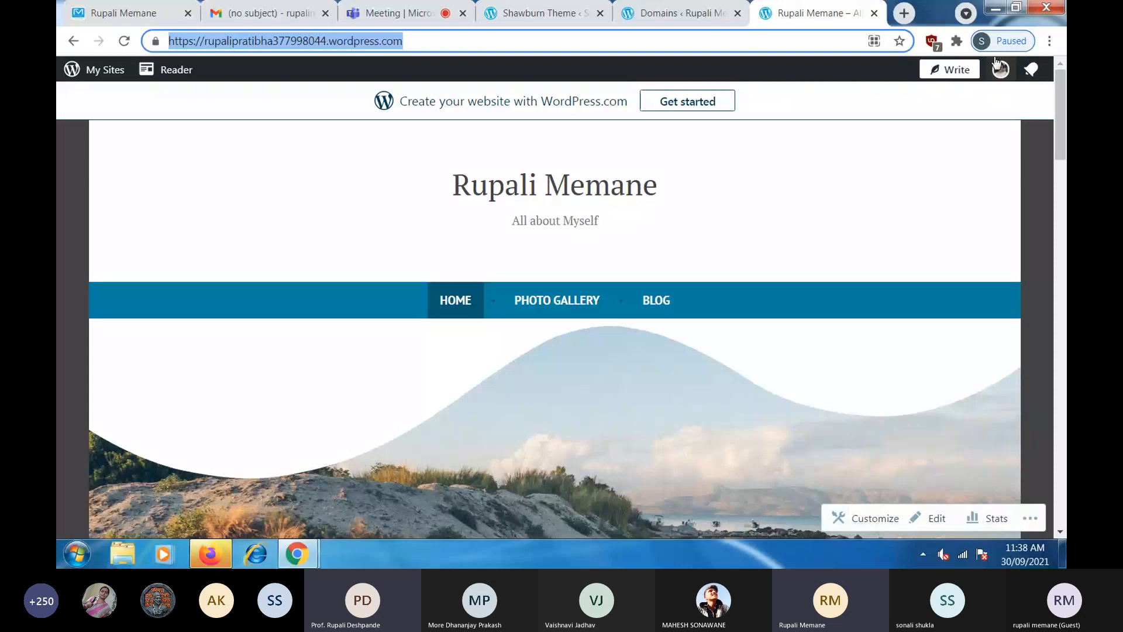
- Minimize Chrome and choose Not now on Firefox's Default Browser prompt
click(997, 9)
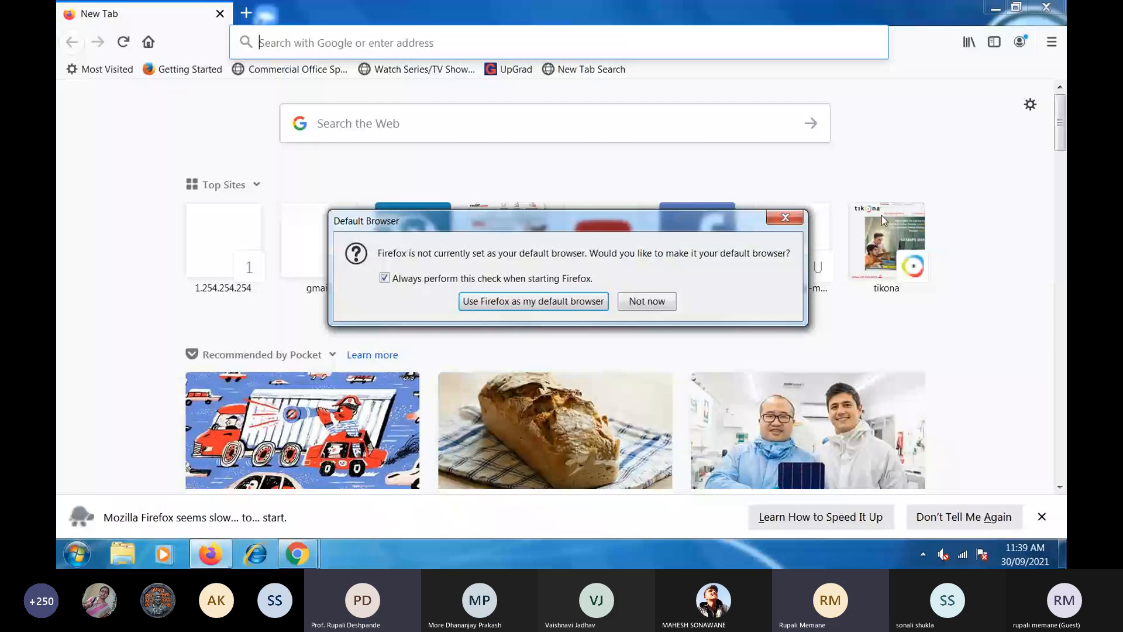
click(785, 218)
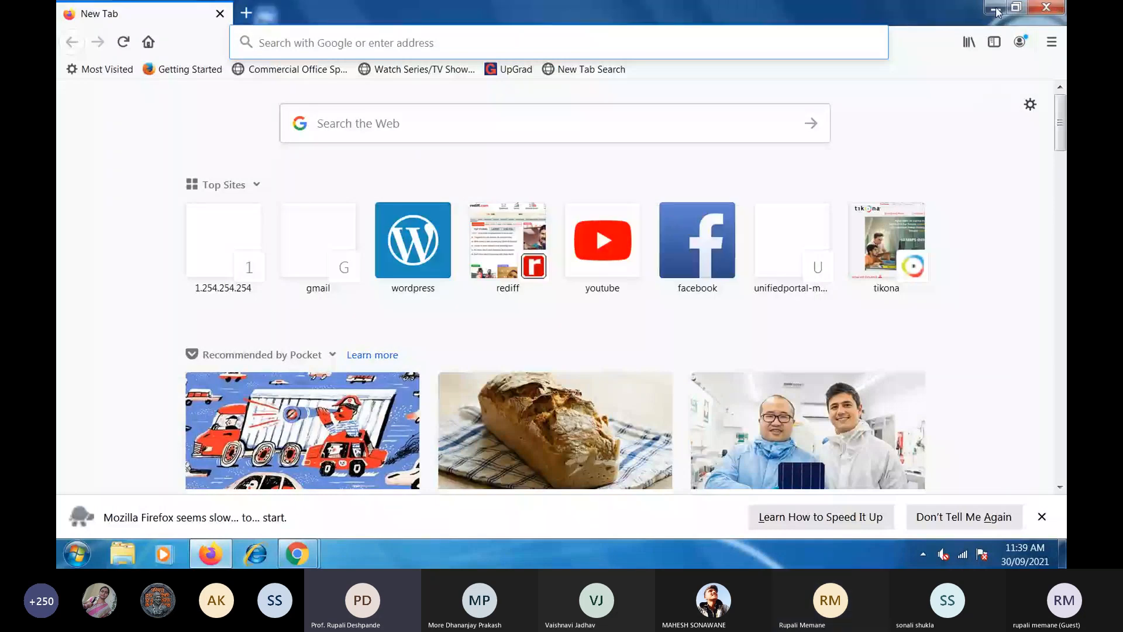